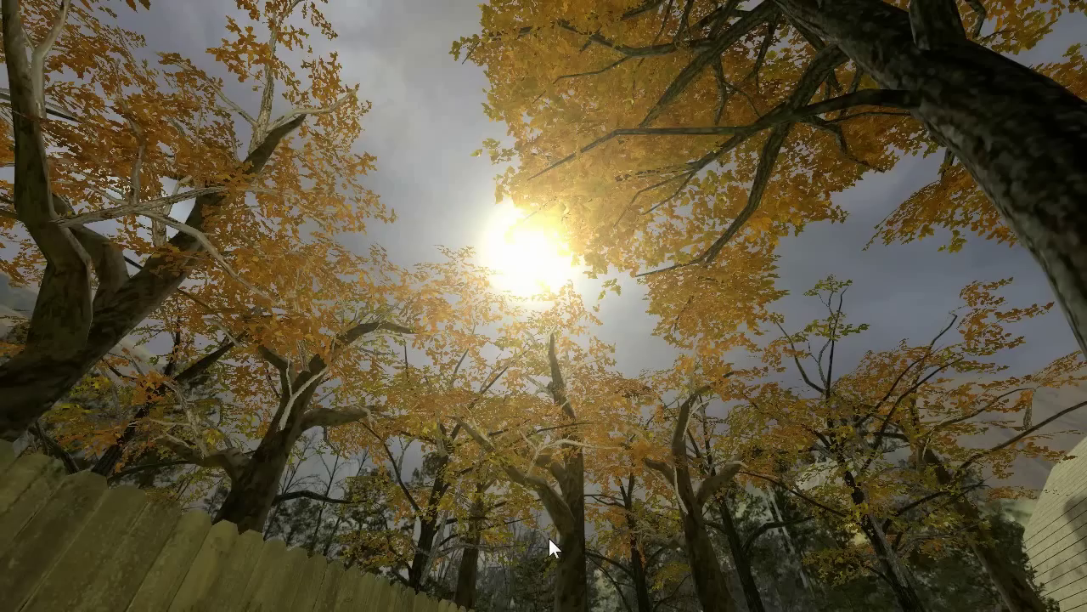
# - Close the reference screenshot and switch to the LightEffect map in Hammer
pyautogui.press('Left')
pyautogui.press('Escape')
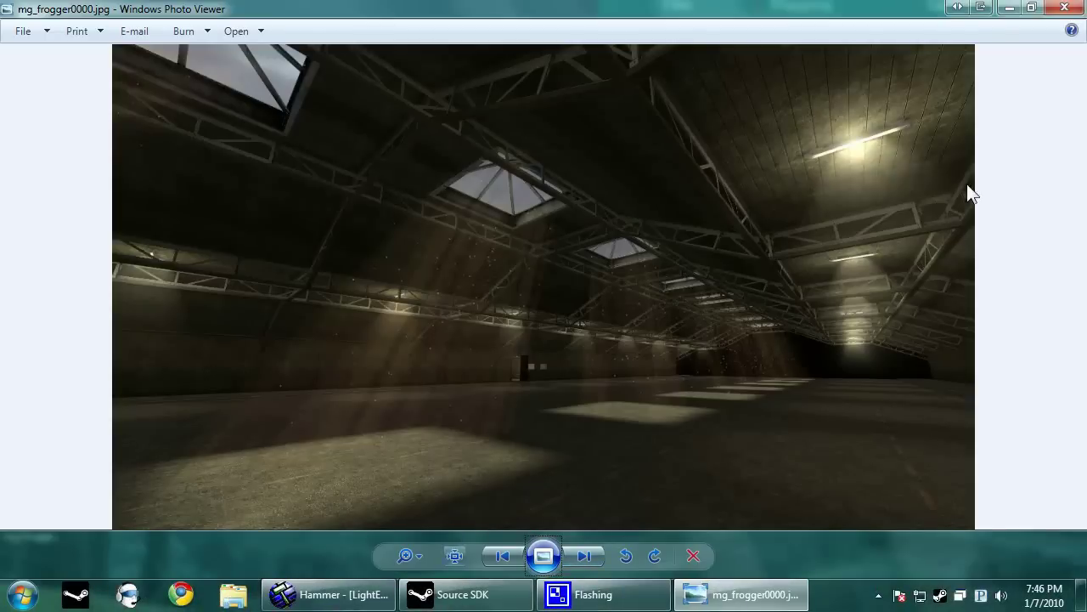
pyautogui.click(1064, 8)
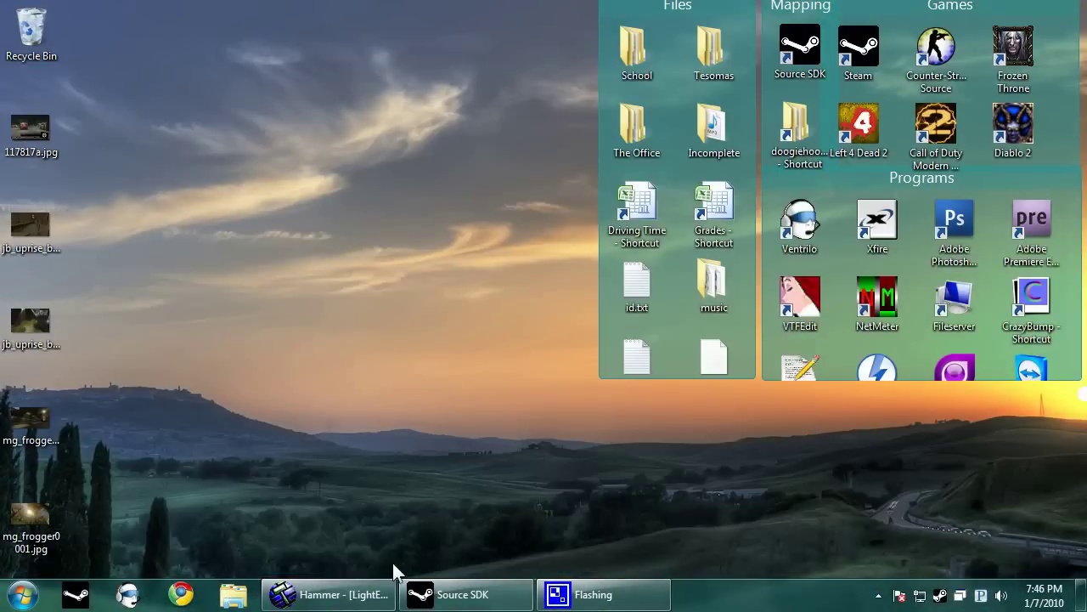
pyautogui.click(357, 594)
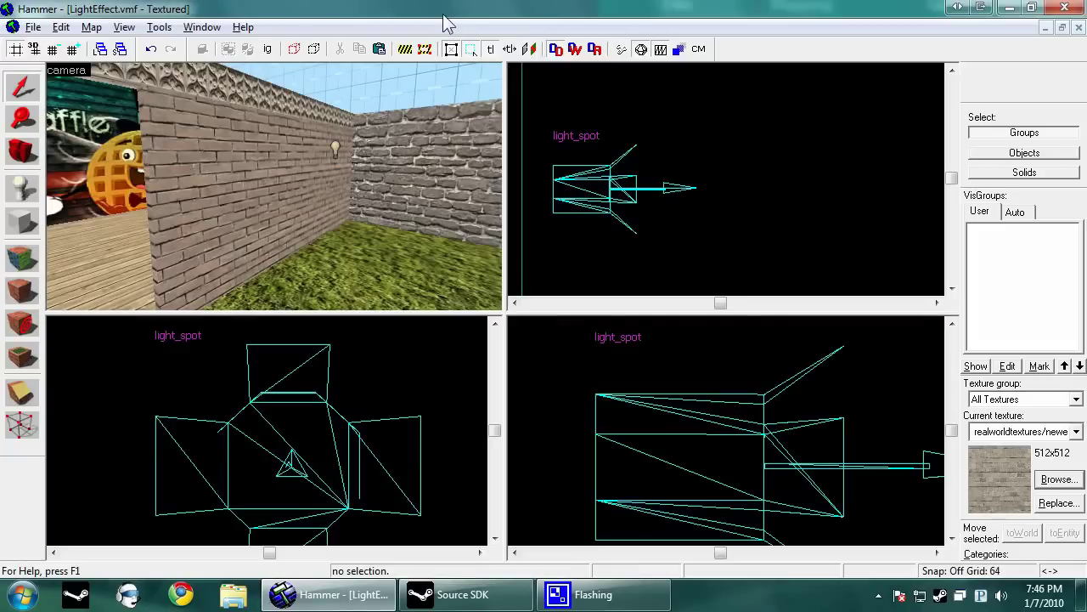
# - Place a new entity on the grass beside the brick wall and set its class to prop_static
pyautogui.press('w')
pyautogui.press('Right')
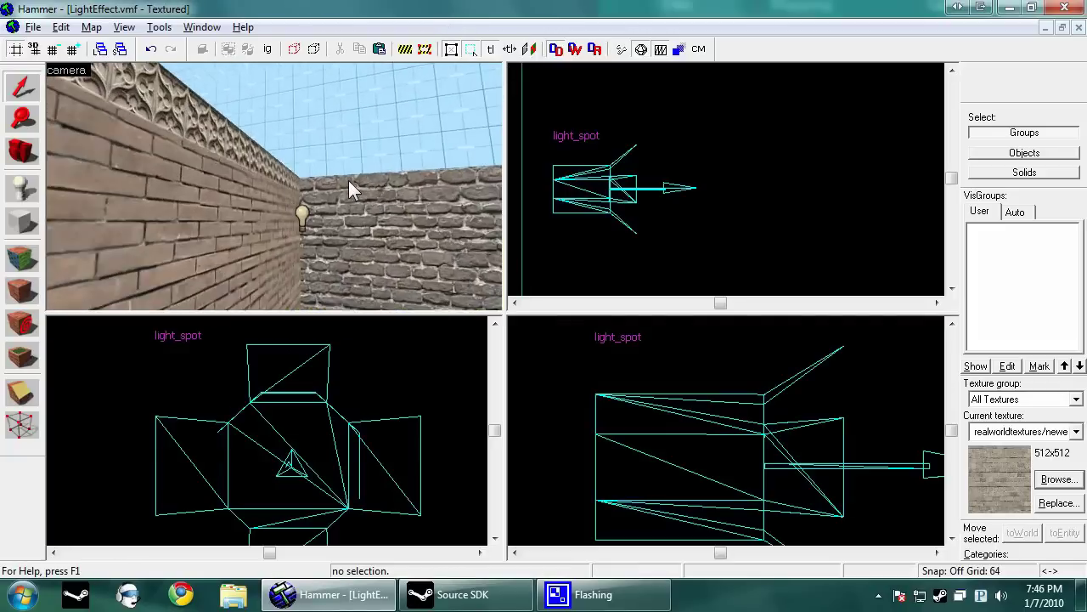
pyautogui.press('w')
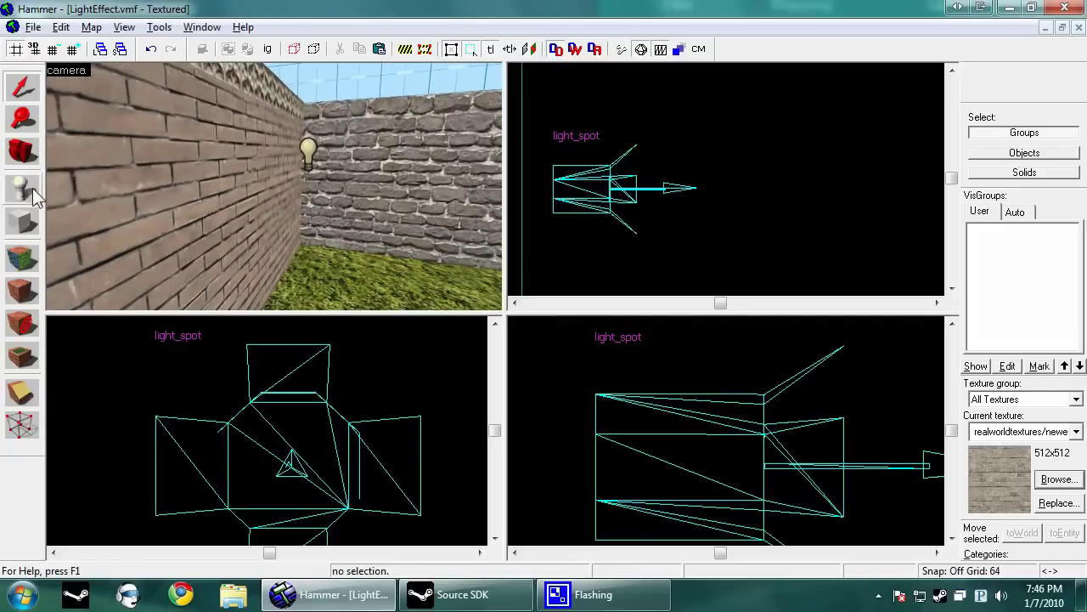
pyautogui.press('s')
pyautogui.press('d')
pyautogui.click(27, 193)
pyautogui.click(296, 279)
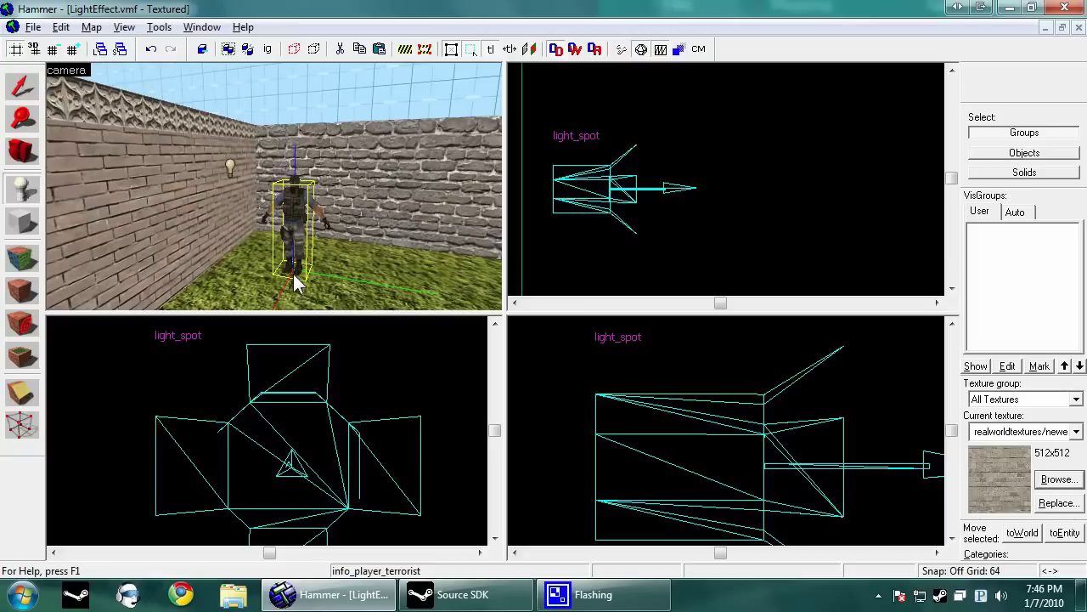
pyautogui.hotkey('alt', 'Return')
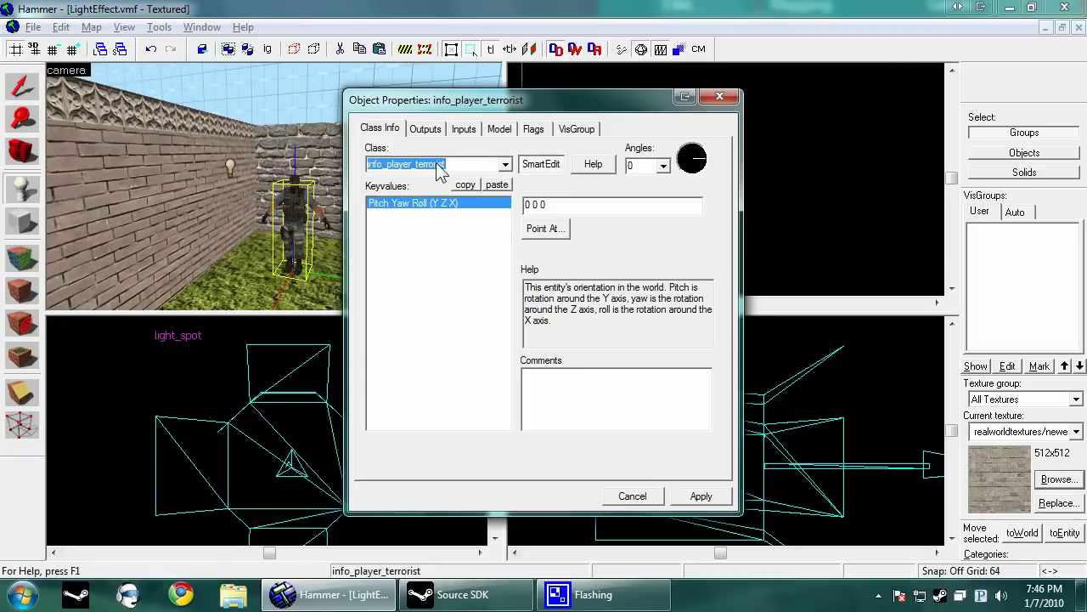
pyautogui.write('prop_physics_override')
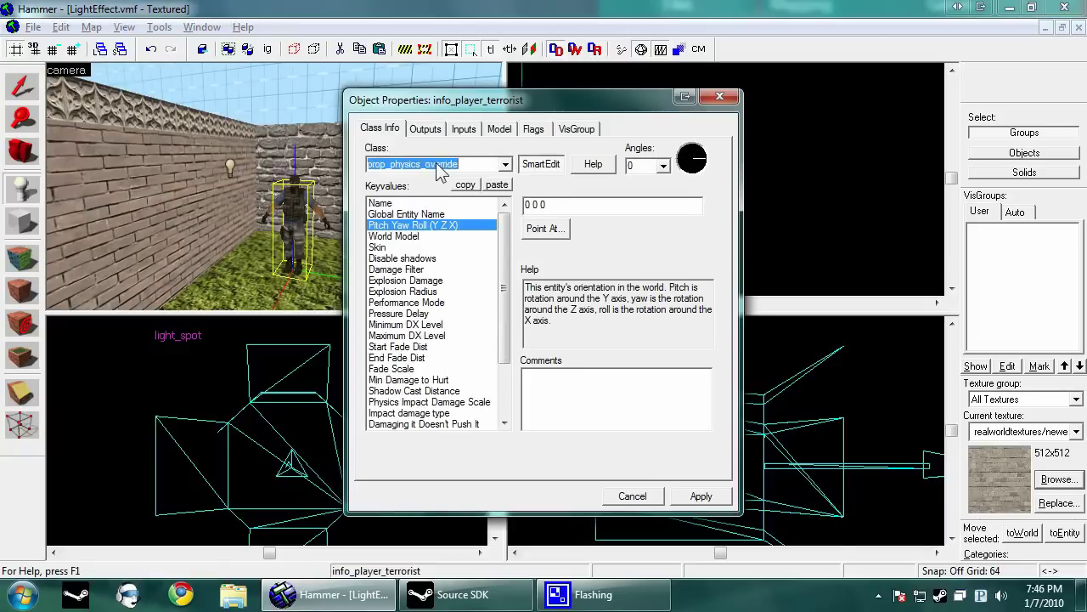
pyautogui.scroll(-2, 437, 164)
# - Browse the light models, set the prop's world model to models/props/cs_office/light_security.mdl and apply it
pyautogui.click(388, 237)
pyautogui.click(535, 230)
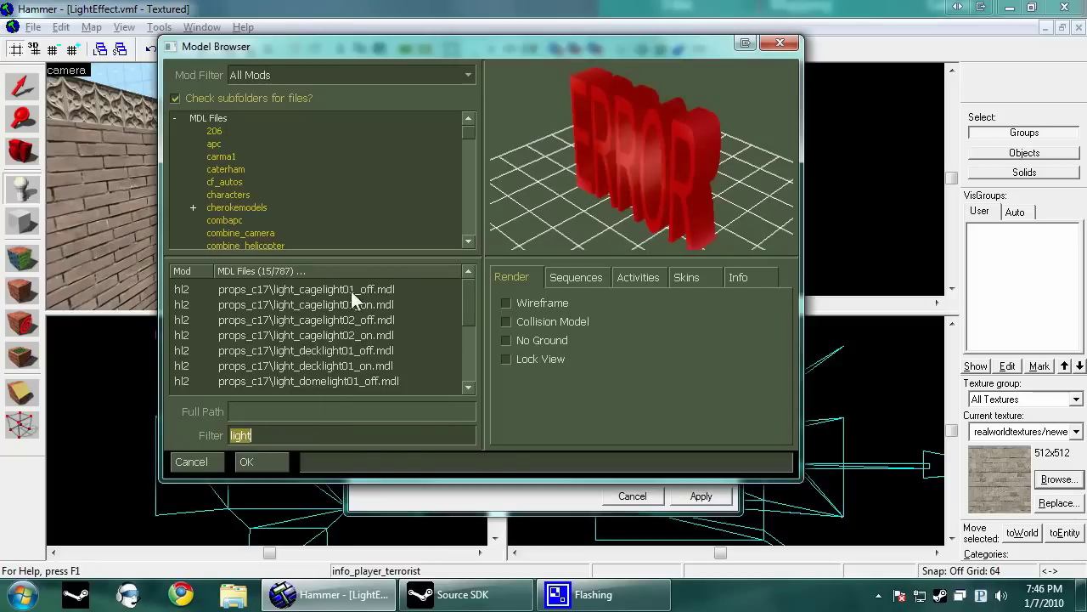
pyautogui.click(350, 290)
pyautogui.press('Down')
pyautogui.press('Down')
pyautogui.press('Down')
pyautogui.press('Down')
pyautogui.press('Down')
pyautogui.press('Down')
pyautogui.press('Down')
pyautogui.press('Down')
pyautogui.press('Down')
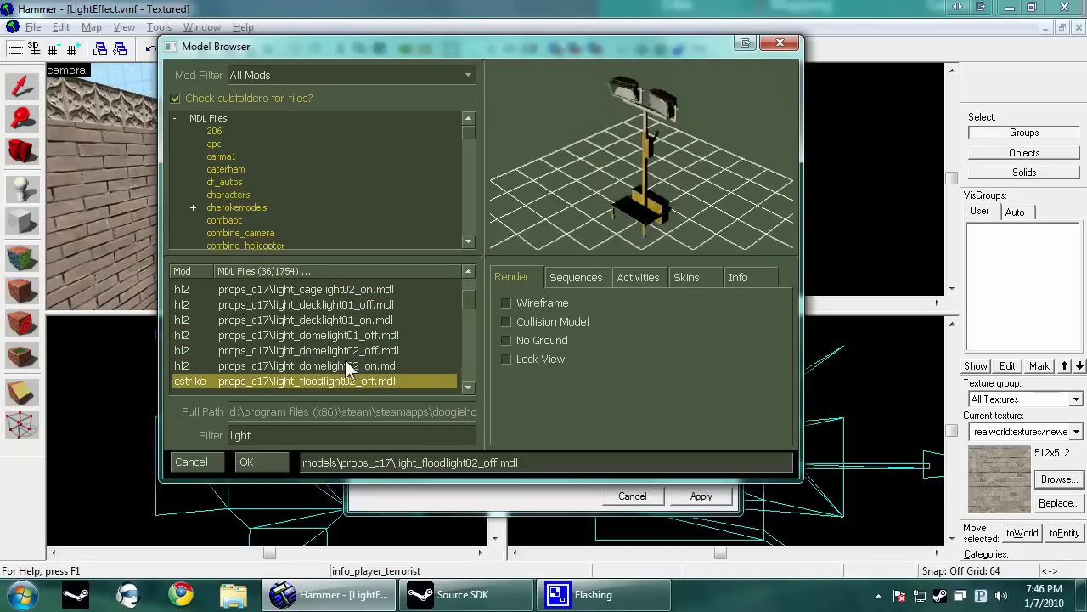
pyautogui.press('Down')
pyautogui.press('Down')
pyautogui.press('Down')
pyautogui.press('Down')
pyautogui.press('Down')
pyautogui.press('Down')
pyautogui.press('Down')
pyautogui.press('Down')
pyautogui.press('Down')
pyautogui.press('Down')
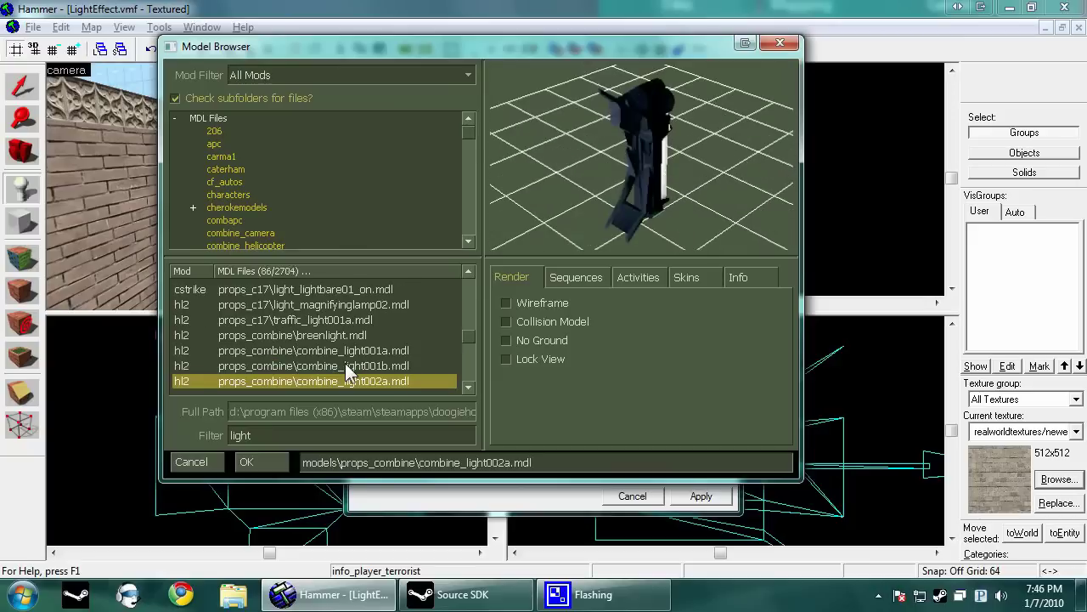
pyautogui.press('Down')
pyautogui.press('Down')
pyautogui.press('Down')
pyautogui.press('Down')
pyautogui.press('Down')
pyautogui.press('Down')
pyautogui.press('Down')
pyautogui.press('Down')
pyautogui.press('Down')
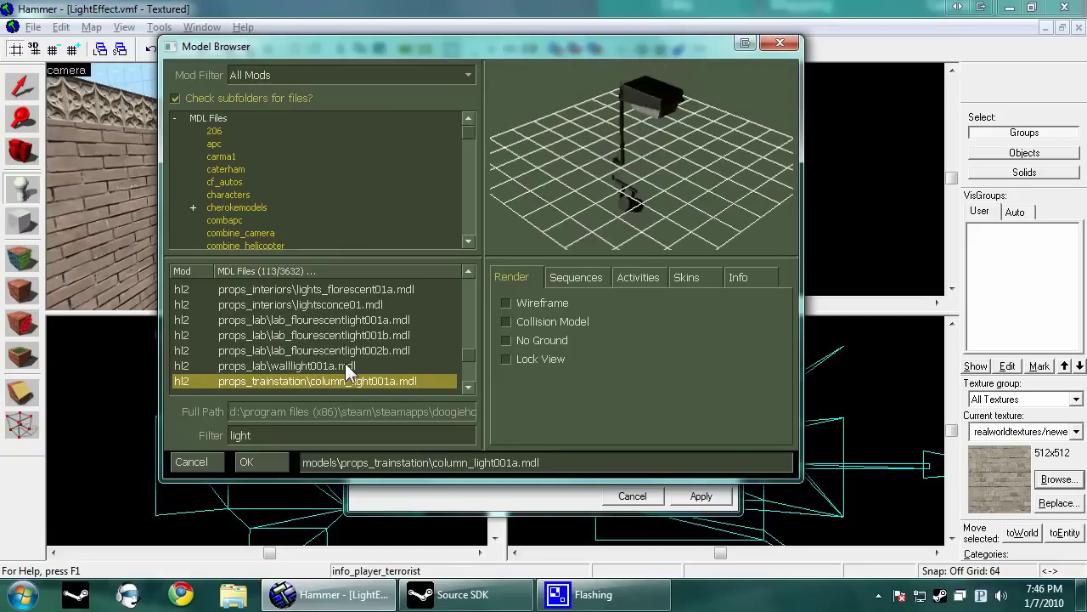
pyautogui.press('Down')
pyautogui.press('Down')
pyautogui.press('Down')
pyautogui.press('Down')
pyautogui.press('Down')
pyautogui.press('Down')
pyautogui.press('Down')
pyautogui.press('Down')
pyautogui.press('Down')
pyautogui.press('Down')
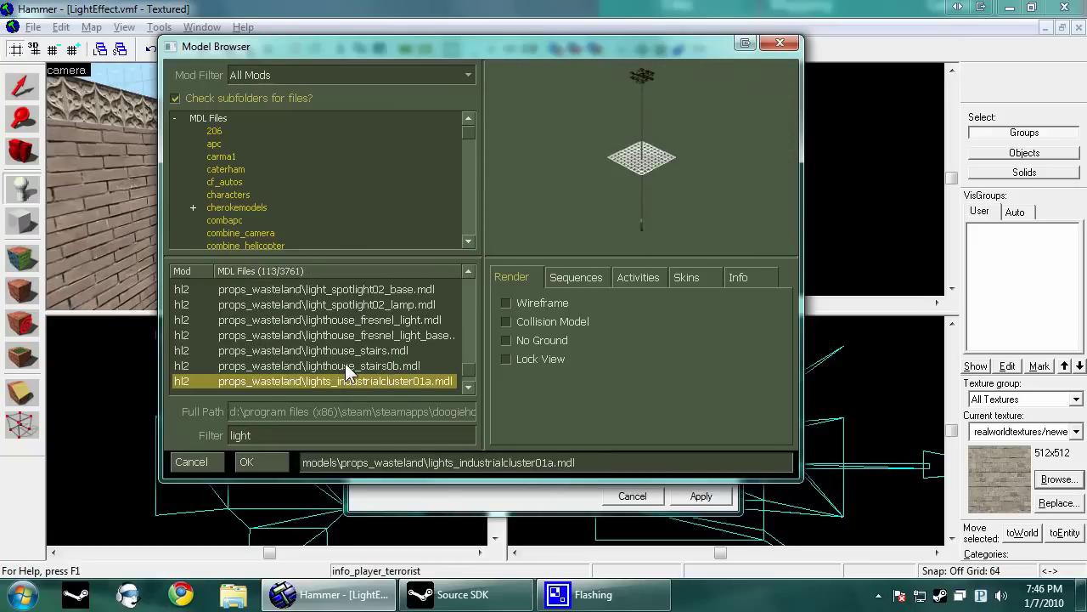
pyautogui.press('Up')
pyautogui.press('Up')
pyautogui.press('Up')
pyautogui.press('Up')
pyautogui.press('Up')
pyautogui.press('Up')
pyautogui.press('Up')
pyautogui.press('Up')
pyautogui.press('Up')
pyautogui.press('Up')
pyautogui.press('Up')
pyautogui.press('Up')
pyautogui.press('Up')
pyautogui.press('Up')
pyautogui.press('Up')
pyautogui.press('Up')
pyautogui.press('Up')
pyautogui.press('Up')
pyautogui.press('Up')
pyautogui.press('Up')
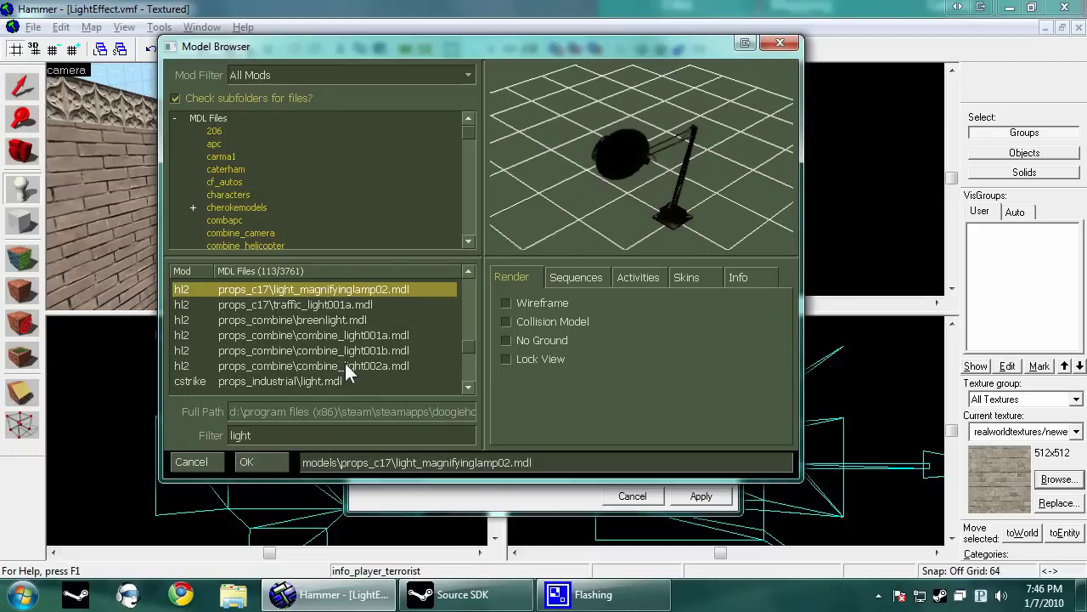
pyautogui.press('Up')
pyautogui.press('Up')
pyautogui.press('Up')
pyautogui.press('Up')
pyautogui.press('Up')
pyautogui.press('Up')
pyautogui.press('Up')
pyautogui.press('Up')
pyautogui.press('Up')
pyautogui.press('Up')
pyautogui.press('Up')
pyautogui.press('Up')
pyautogui.press('Up')
pyautogui.press('Up')
pyautogui.press('Up')
pyautogui.press('Up')
pyautogui.press('Up')
pyautogui.press('Up')
pyautogui.press('Up')
pyautogui.press('Up')
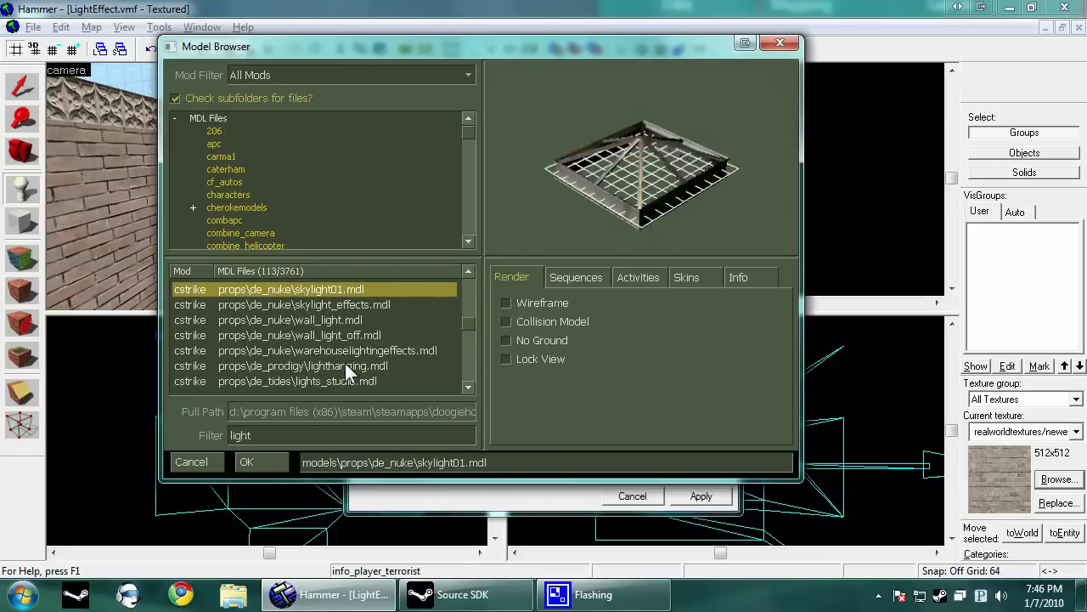
pyautogui.press('Up')
pyautogui.press('Up')
pyautogui.press('Up')
pyautogui.press('Up')
pyautogui.press('Up')
pyautogui.press('Up')
pyautogui.press('Up')
pyautogui.press('Up')
pyautogui.press('Up')
pyautogui.press('Up')
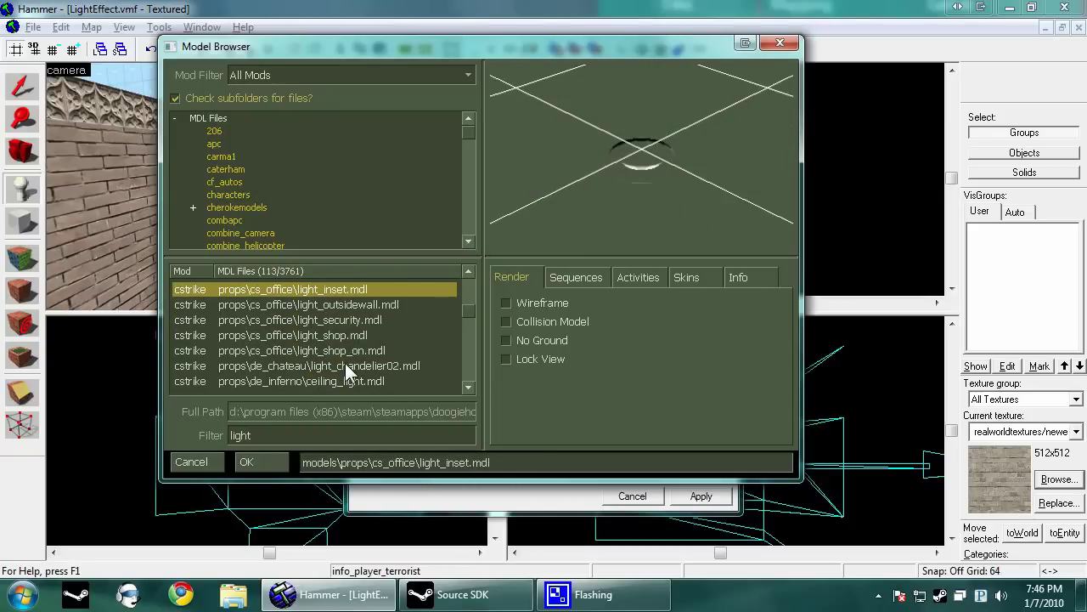
pyautogui.press('Up')
pyautogui.press('Up')
pyautogui.press('Down')
pyautogui.press('Down')
pyautogui.press('Down')
pyautogui.press('Down')
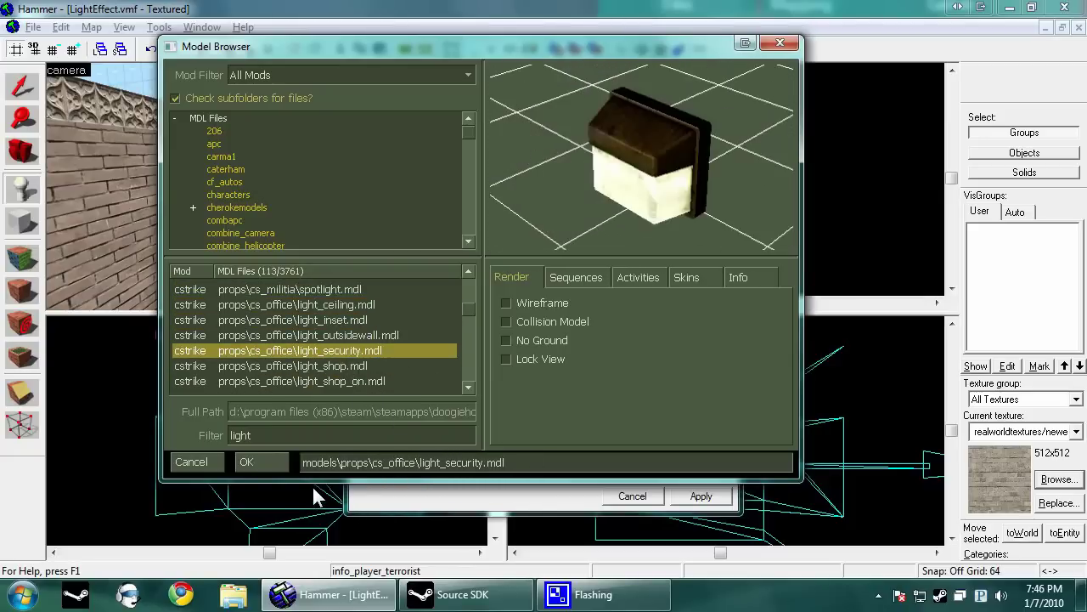
pyautogui.click(273, 468)
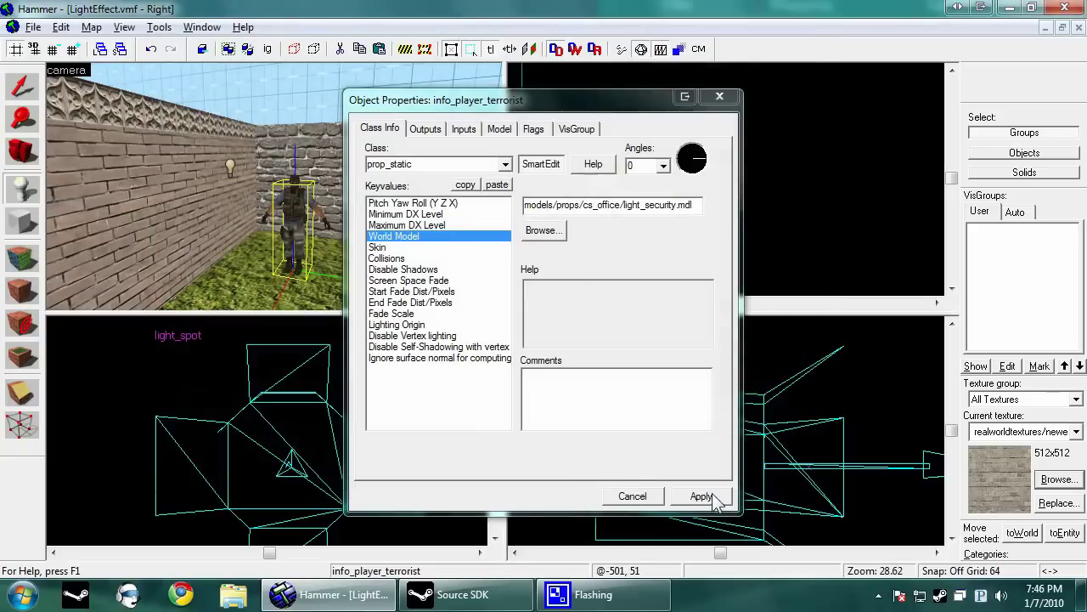
pyautogui.click(701, 495)
pyautogui.click(632, 495)
# - Relocate the security light prop onto the brick wall beside the light entity, rotated 90 degrees about Z
pyautogui.hotkey('ctrl', 'x')
pyautogui.hotkey('ctrl', 'v')
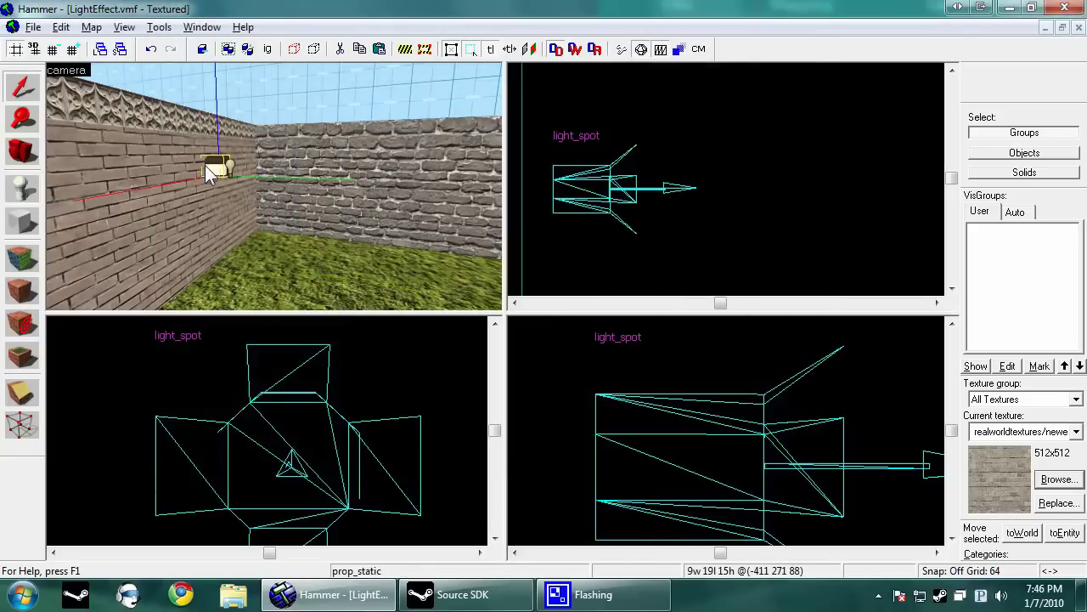
pyautogui.hotkey('ctrl', 'm')
pyautogui.press('Tab')
pyautogui.press('Tab')
pyautogui.write('90')
pyautogui.press('Return')
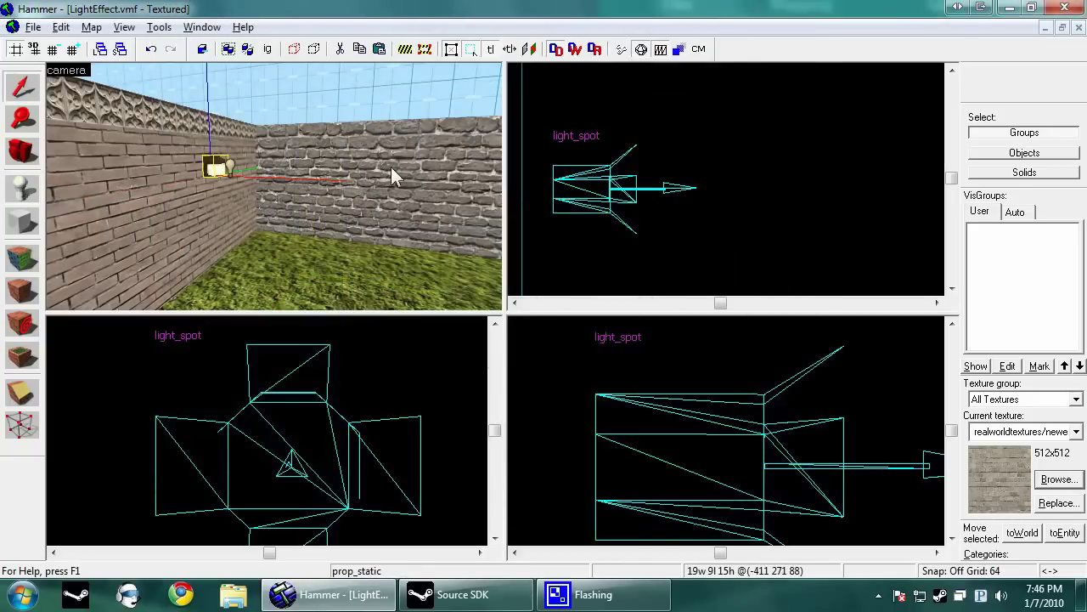
pyautogui.scroll(-5, 674, 162)
pyautogui.scroll(15, 727, 140)
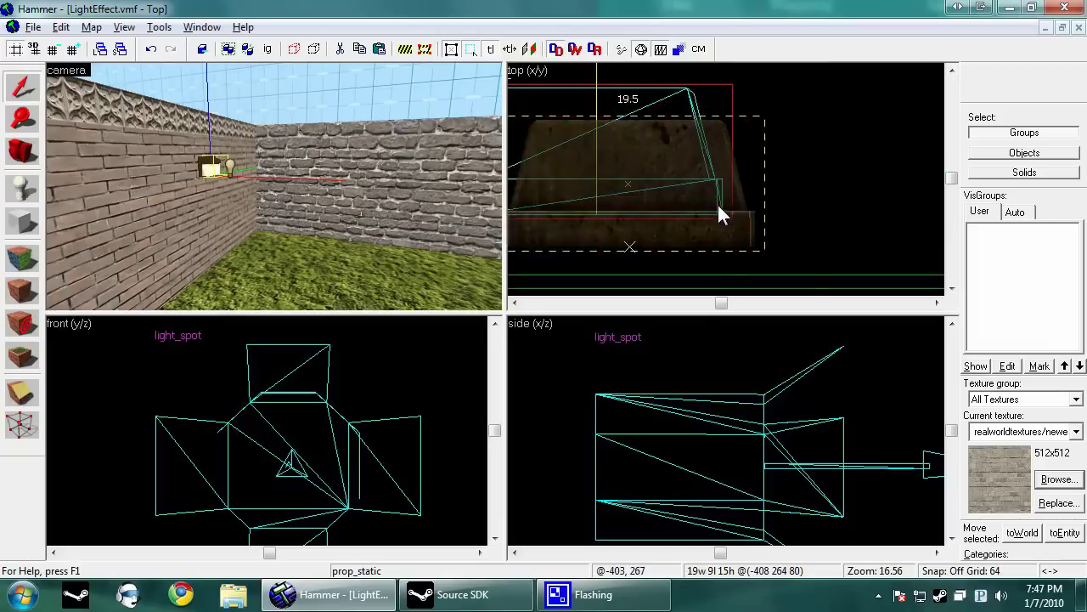
# - Move the light entity lower and in line with the security light prop on the brick wall
pyautogui.click(229, 168)
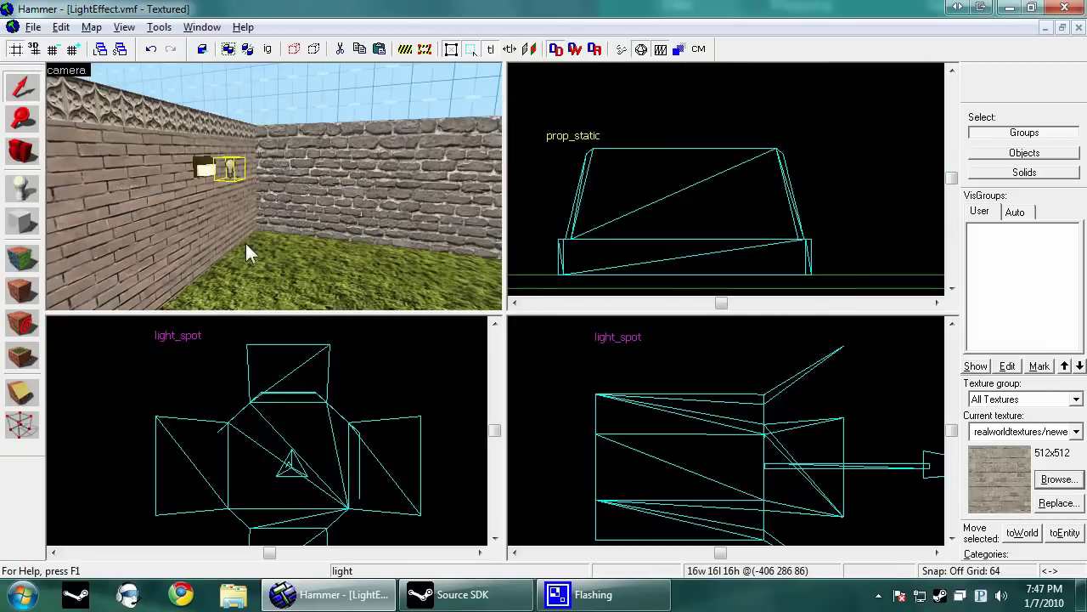
pyautogui.scroll(-6, 420, 458)
pyautogui.scroll(-6, 675, 455)
pyautogui.scroll(-12, 681, 445)
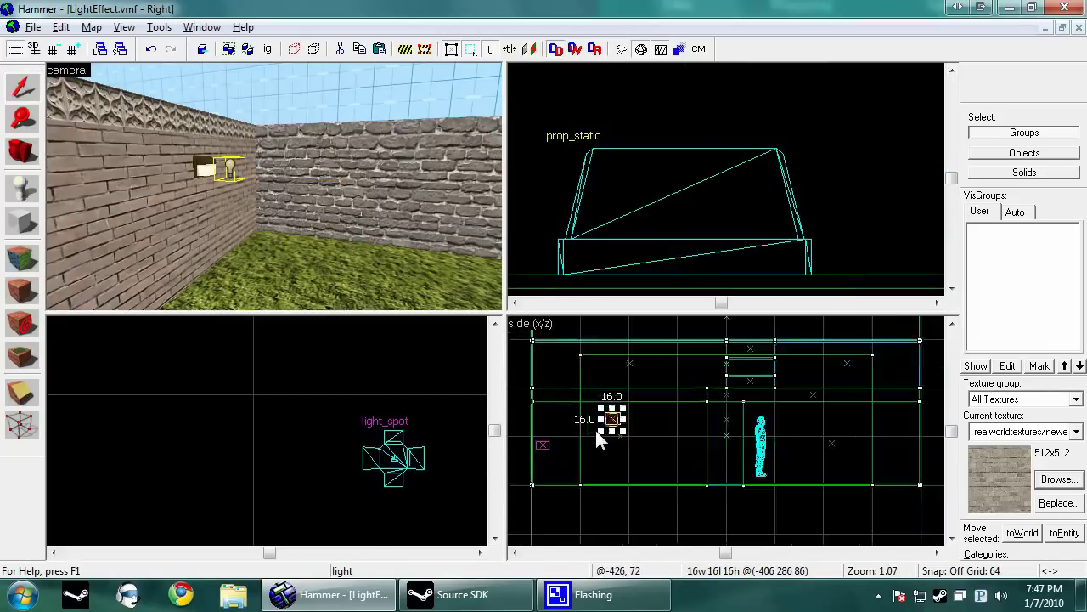
pyautogui.scroll(13, 612, 422)
pyautogui.moveTo(642, 395); pyautogui.dragTo(722, 435)
pyautogui.scroll(-4, 670, 126)
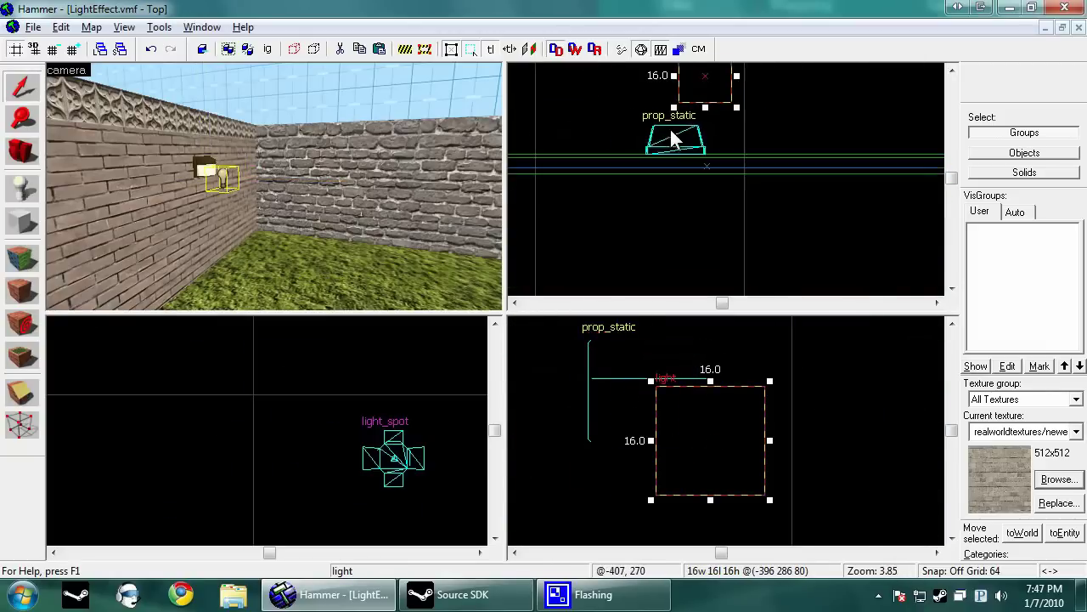
pyautogui.scroll(2, 670, 126)
pyautogui.moveTo(702, 75); pyautogui.dragTo(632, 180)
# - Move the light entity away from the wall so it sits in front of the security light prop
pyautogui.press('z')
pyautogui.press('w')
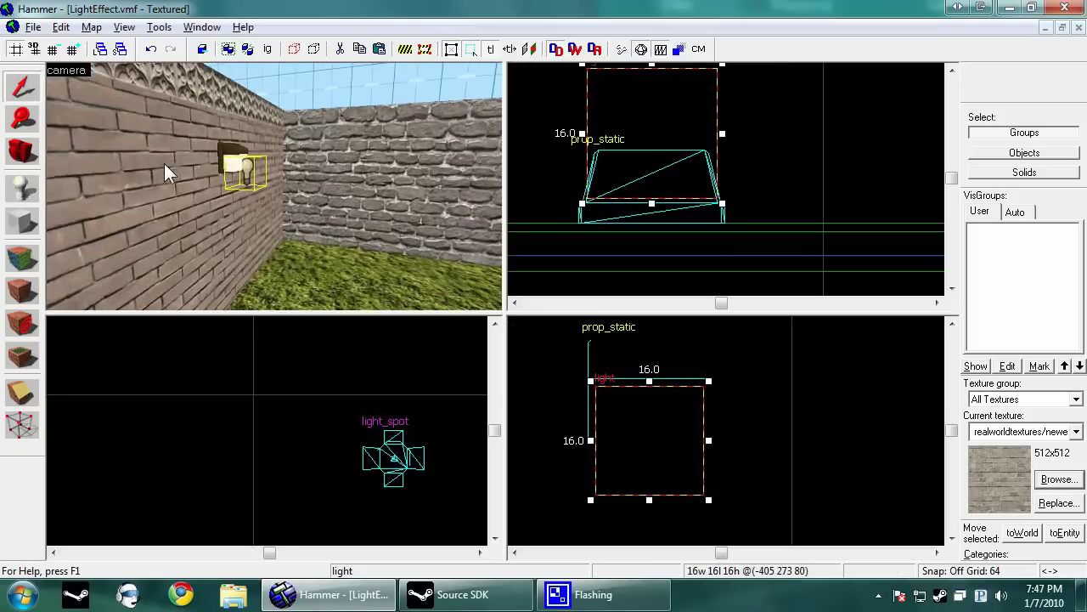
pyautogui.press('z')
pyautogui.scroll(-5, 425, 486)
pyautogui.scroll(3, 424, 484)
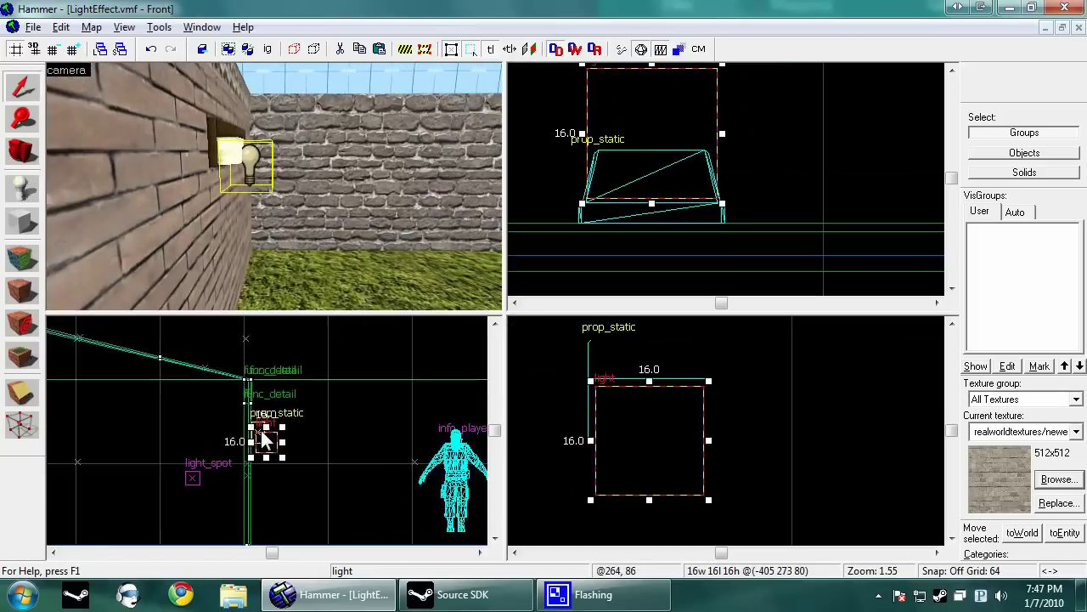
pyautogui.moveTo(256, 473); pyautogui.dragTo(314, 463)
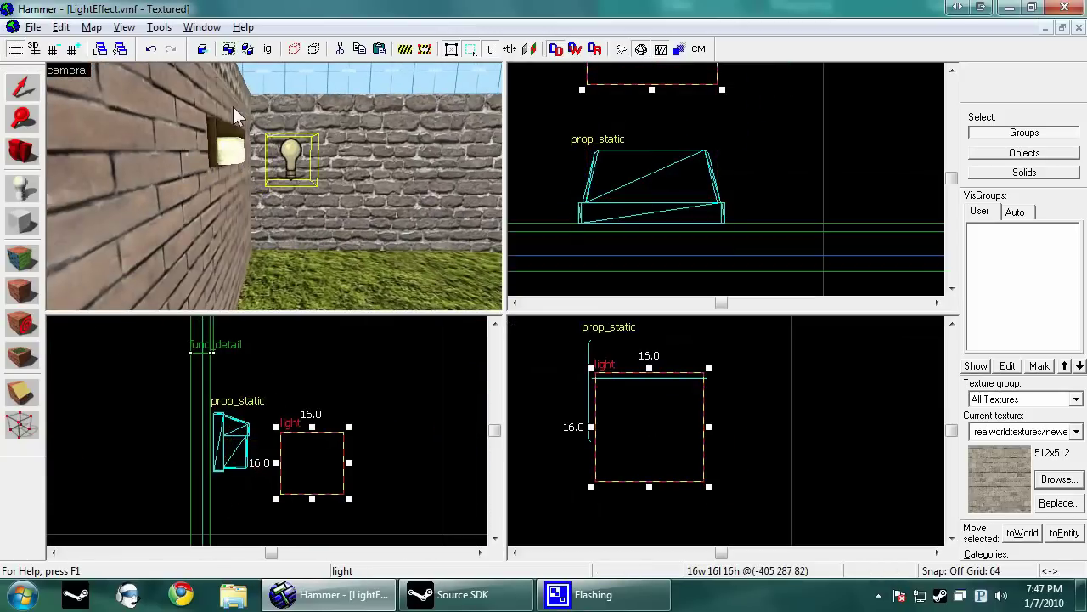
# - Nudge the security light prop back so its base sits flush against the brick wall
pyautogui.click(223, 150)
pyautogui.scroll(4, 227, 437)
pyautogui.moveTo(253, 413); pyautogui.dragTo(244, 413)
pyautogui.click(304, 373)
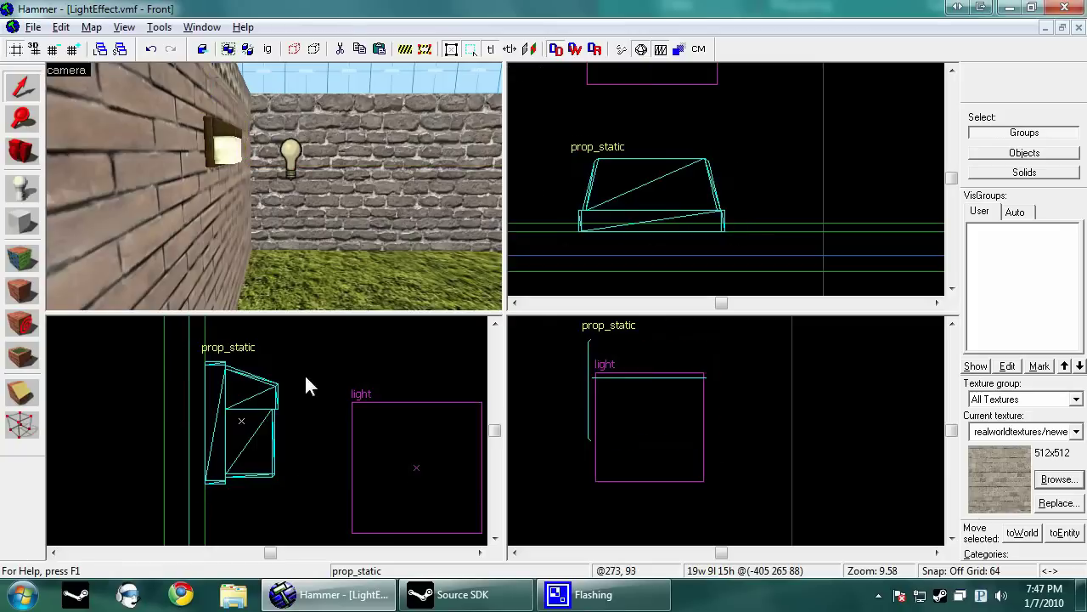
# - Move the light entity slightly farther out from the security light prop
pyautogui.click(302, 153)
pyautogui.scroll(-4, 355, 438)
pyautogui.moveTo(397, 447); pyautogui.dragTo(409, 446)
pyautogui.click(396, 375)
pyautogui.click(291, 146)
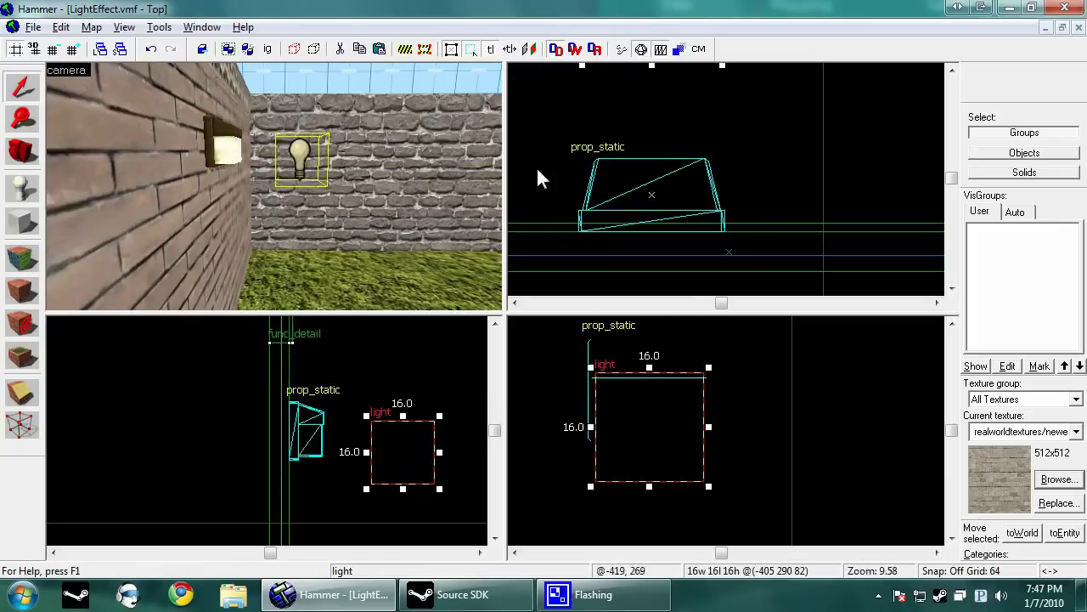
# - Create an env_sprite entity and relocate it onto the front of the security light prop
pyautogui.click(22, 185)
pyautogui.click(334, 288)
pyautogui.hotkey('alt', 'Return')
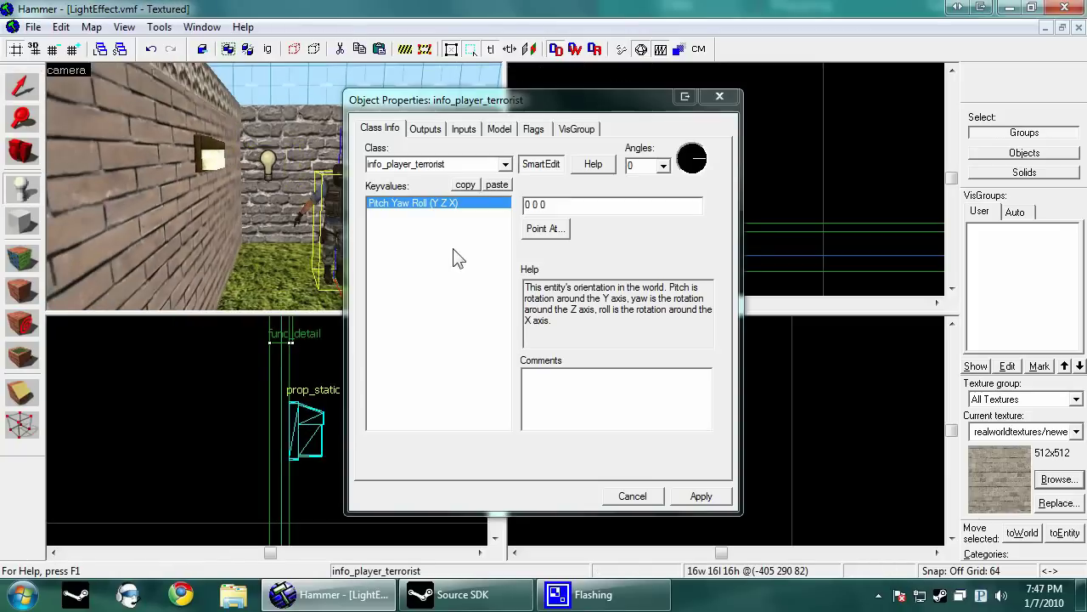
pyautogui.click(468, 163)
pyautogui.write('env_sprite')
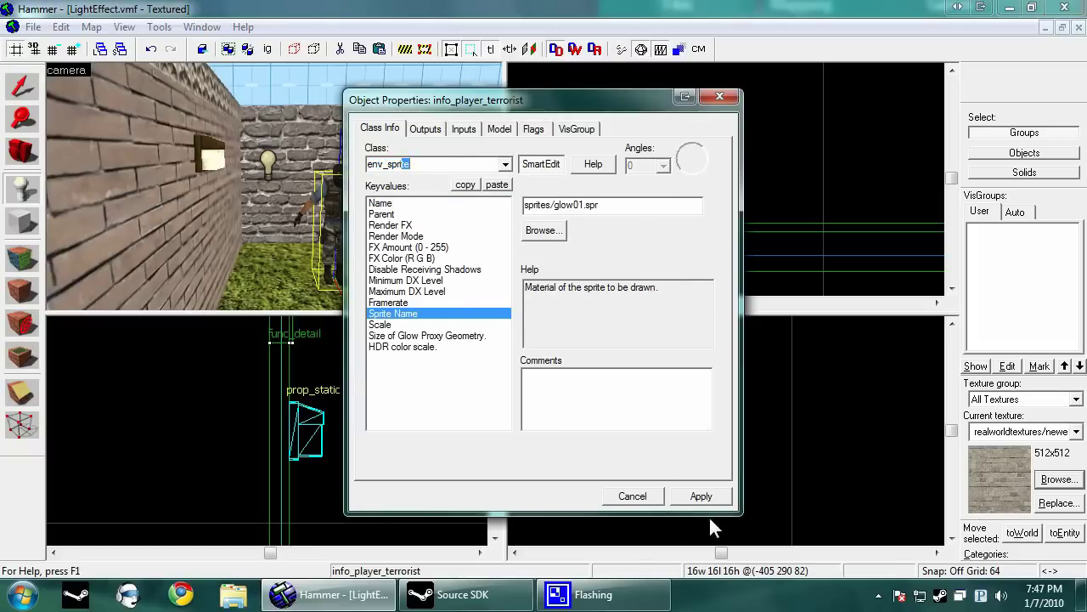
pyautogui.click(704, 500)
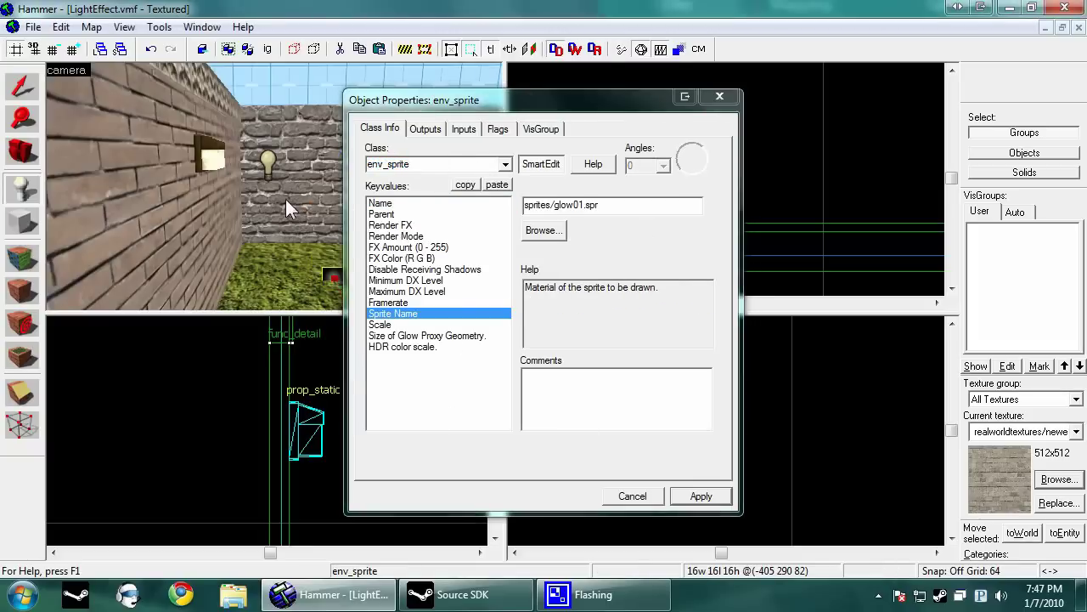
pyautogui.hotkey('ctrl', 'x')
pyautogui.hotkey('ctrl', 'v')
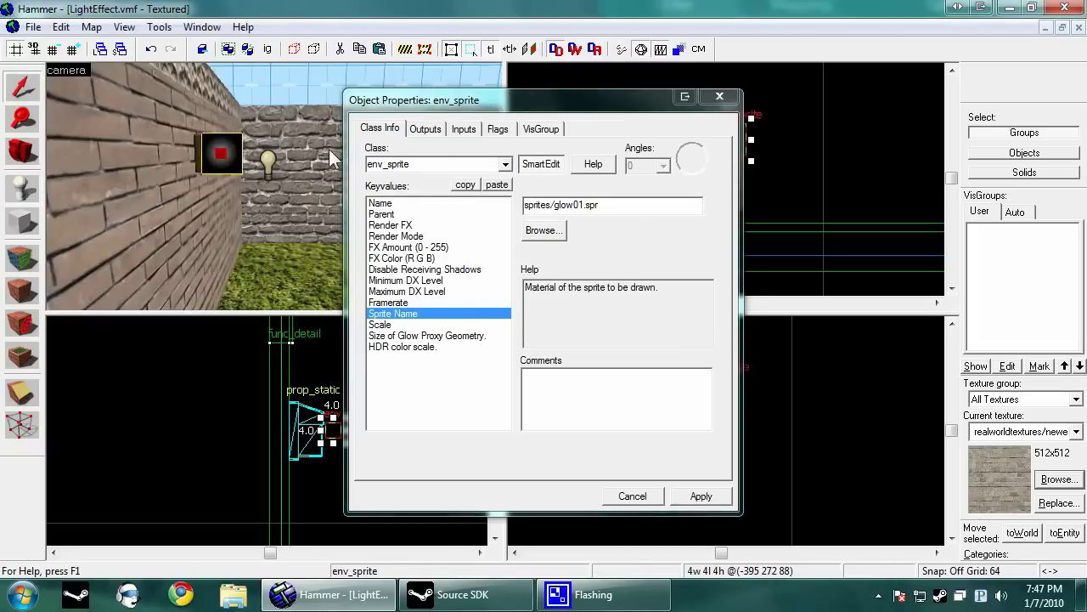
# - Set the sprite's Render Mode to World Space Glow and apply it
pyautogui.click(407, 228)
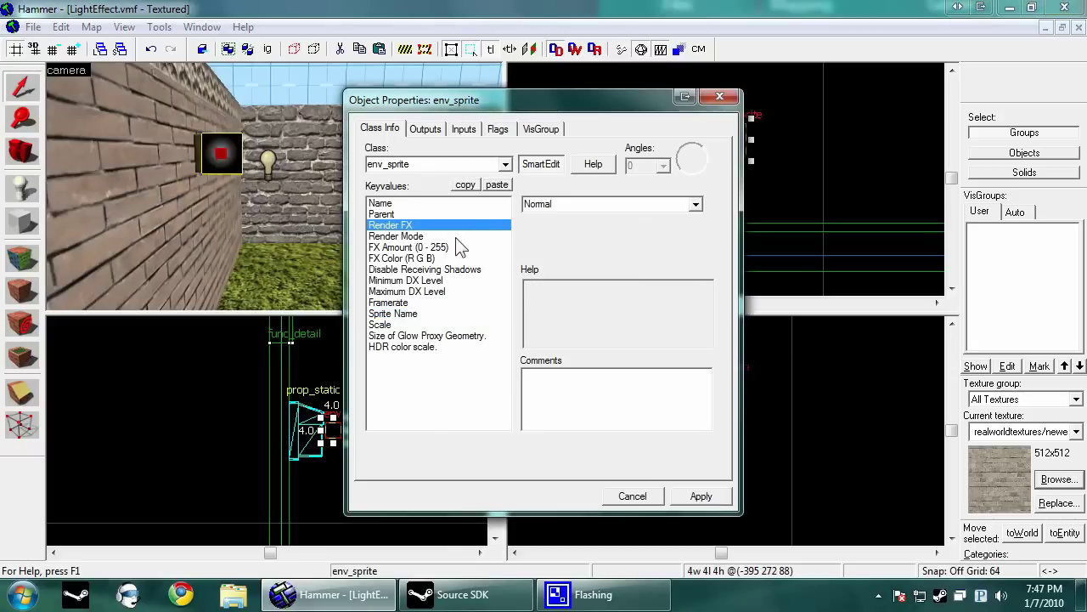
pyautogui.click(457, 237)
pyautogui.click(694, 204)
pyautogui.click(570, 296)
pyautogui.click(697, 496)
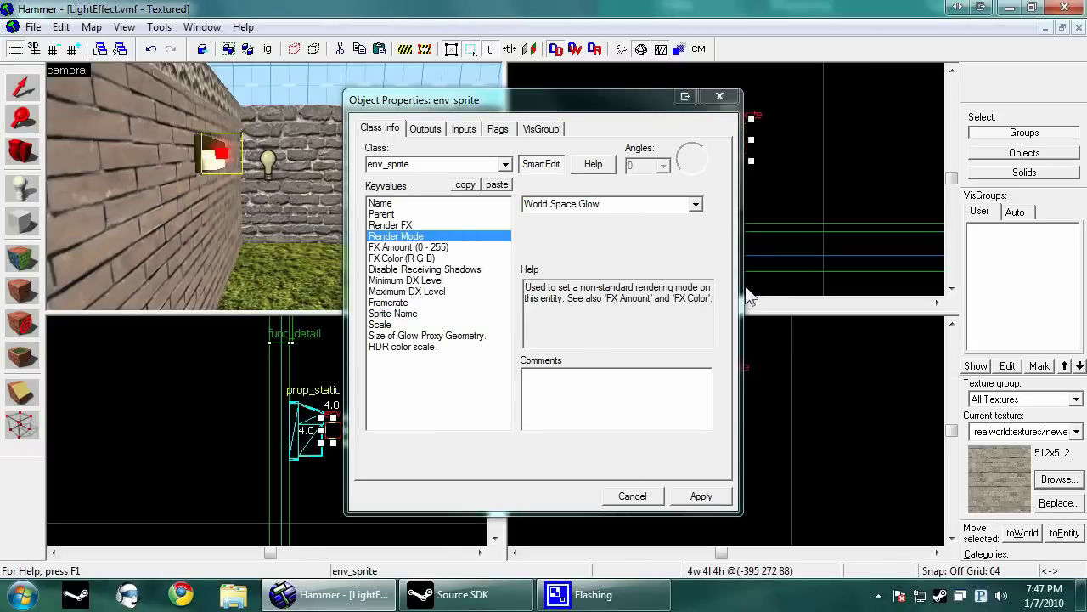
# - Align the env_sprite with the center of the security light prop's lamp face, slightly in front of it
pyautogui.scroll(-5, 802, 188)
pyautogui.scroll(2, 777, 171)
pyautogui.moveTo(775, 171); pyautogui.dragTo(838, 137)
pyautogui.press('Left')
pyautogui.press('Down')
pyautogui.scroll(5, 830, 124)
pyautogui.scroll(7, 265, 471)
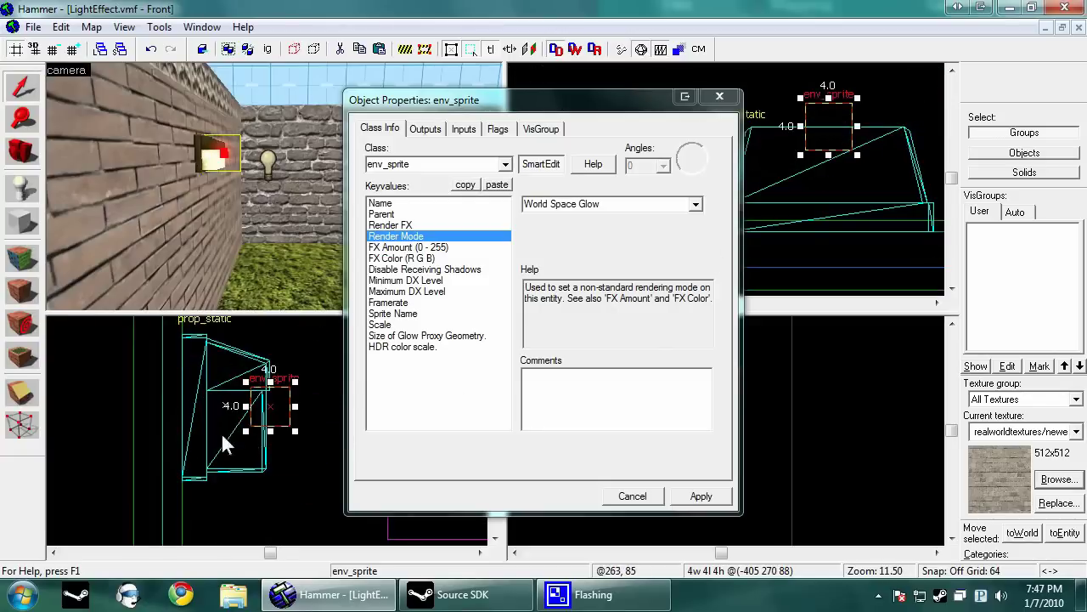
pyautogui.moveTo(286, 487); pyautogui.dragTo(290, 467)
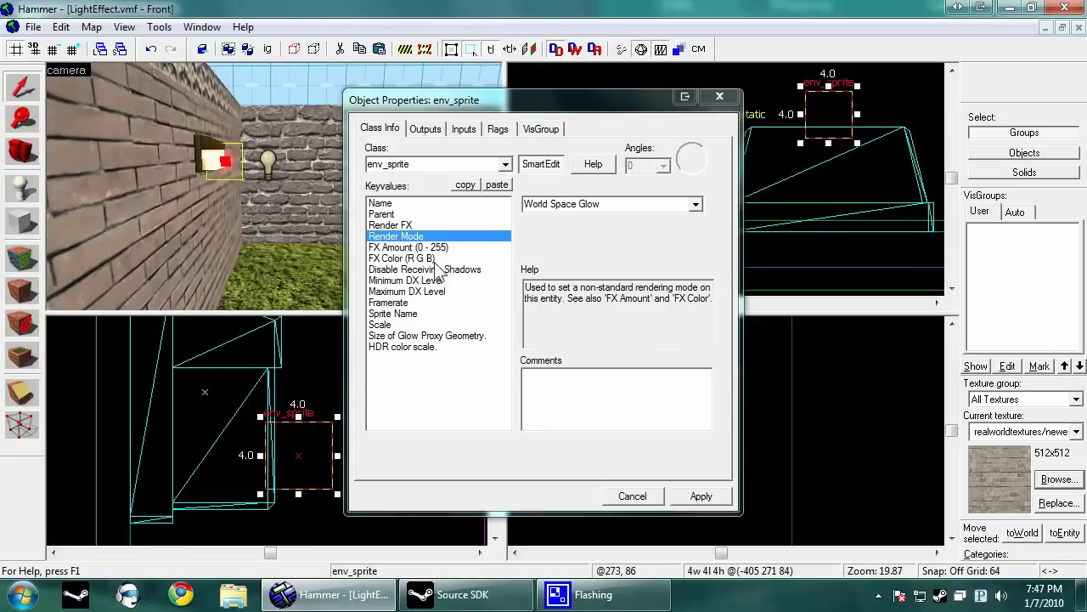
# - Set the sprite's Scale to .8 and apply it
pyautogui.click(379, 324)
pyautogui.click(551, 210)
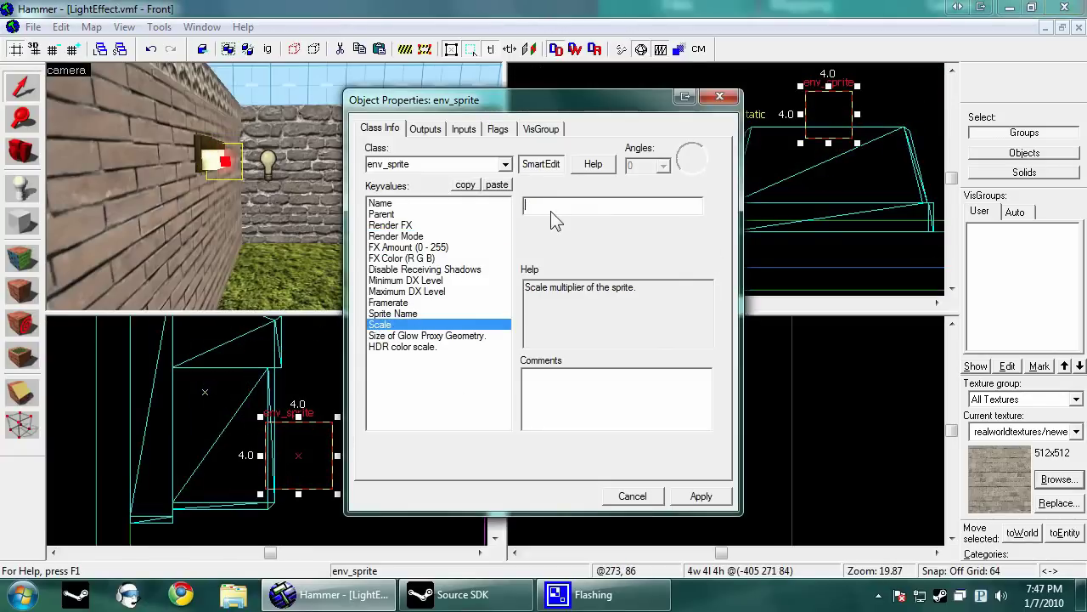
pyautogui.write('.8')
pyautogui.click(700, 496)
# - Copy the color 255 239 183 from the light entity's Brightness into the sprite's FX Color and apply it
pyautogui.click(270, 161)
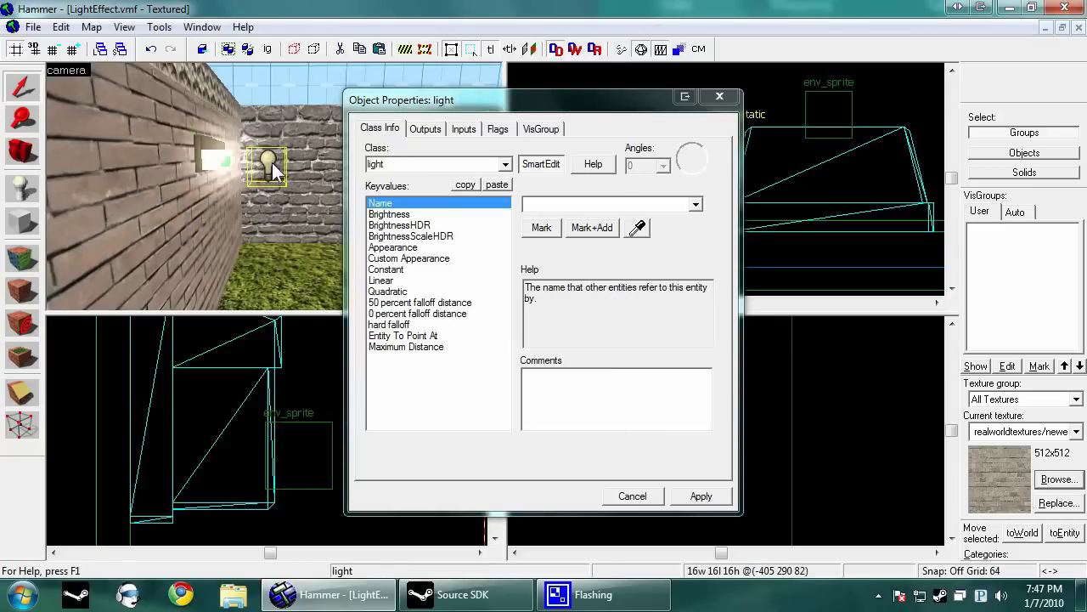
pyautogui.click(420, 215)
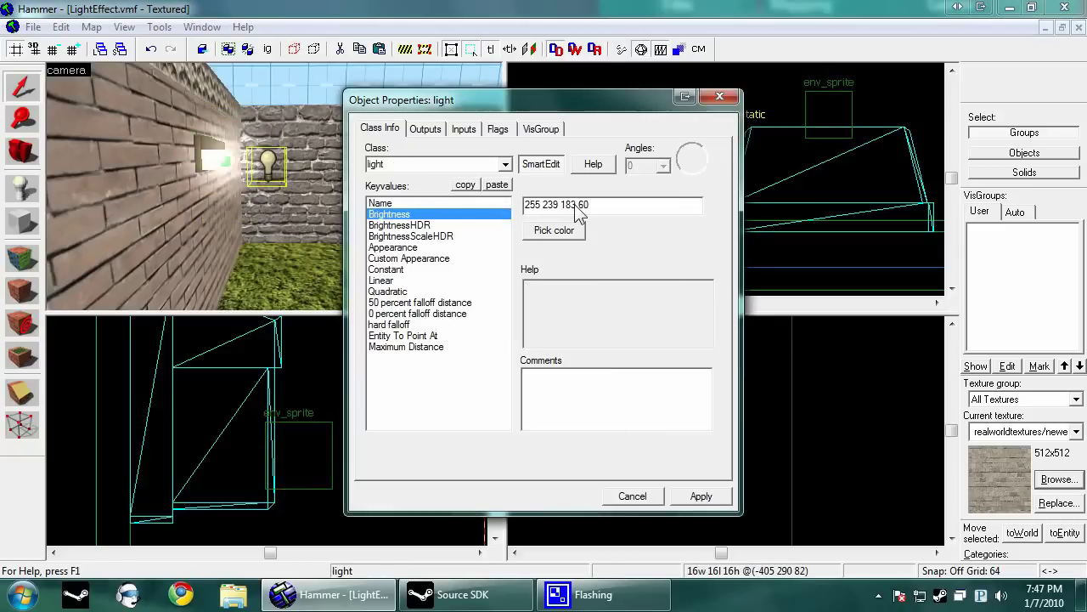
pyautogui.moveTo(578, 205); pyautogui.dragTo(526, 212)
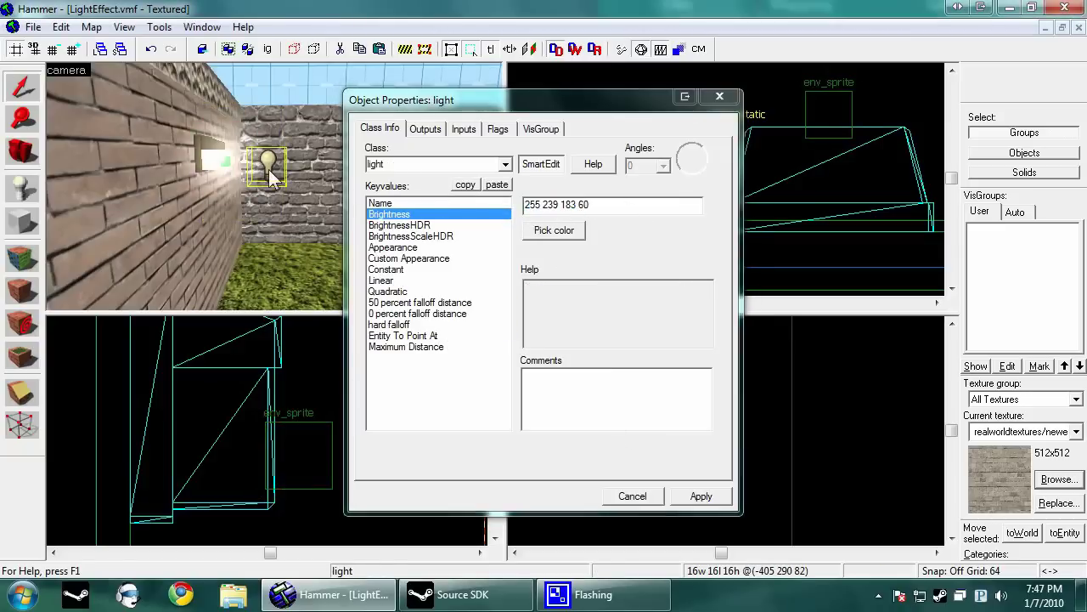
pyautogui.click(226, 162)
pyautogui.click(423, 259)
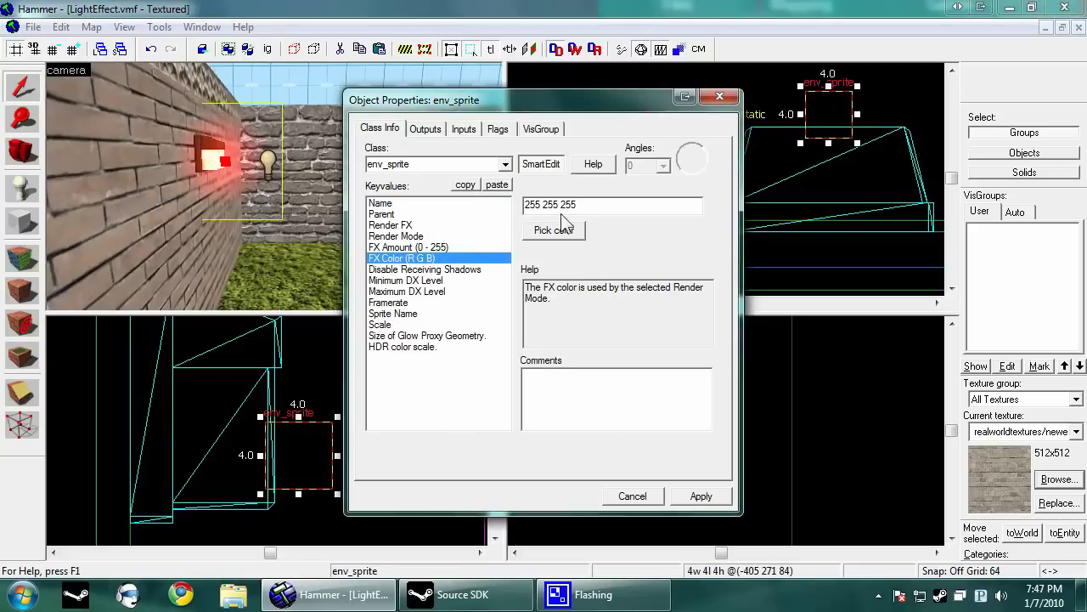
pyautogui.moveTo(582, 206); pyautogui.dragTo(512, 207)
pyautogui.hotkey('ctrl', 'v')
pyautogui.click(712, 500)
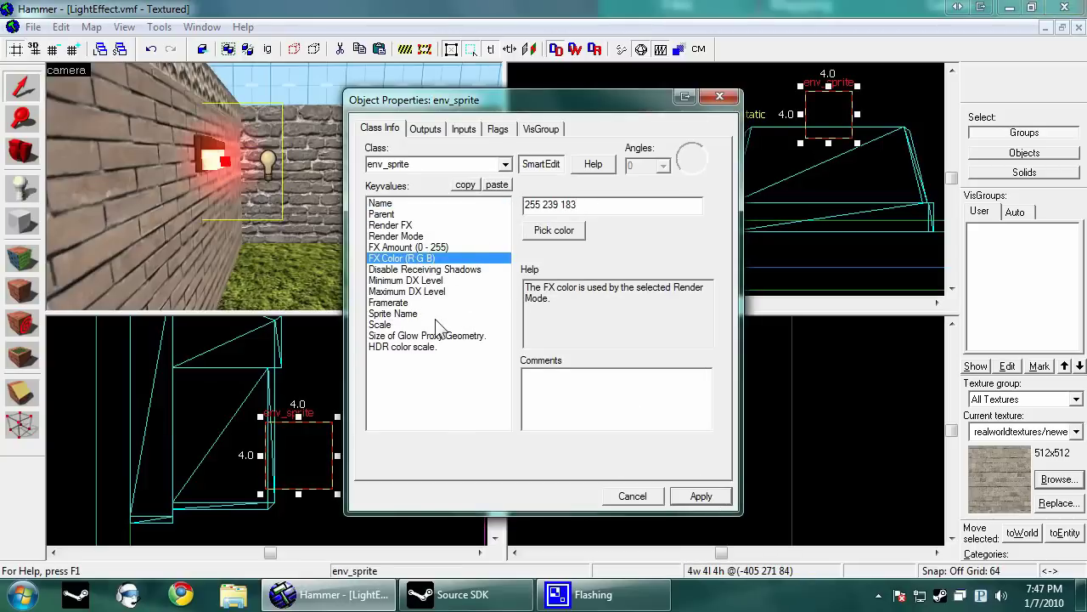
# - Check the sprite's flags, reapply its properties and close them
pyautogui.click(509, 131)
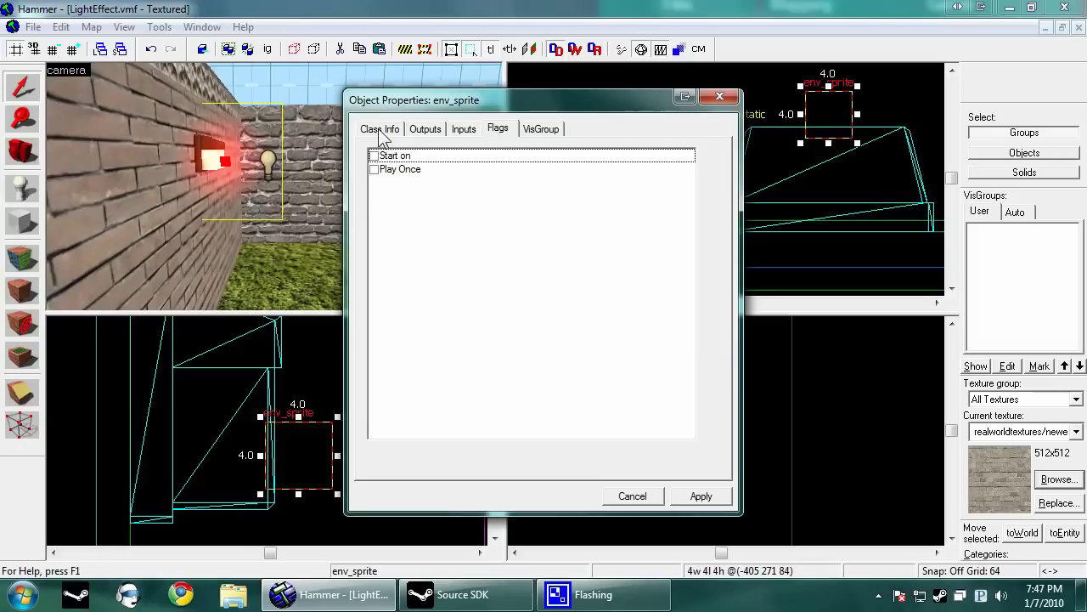
pyautogui.click(380, 132)
pyautogui.click(703, 500)
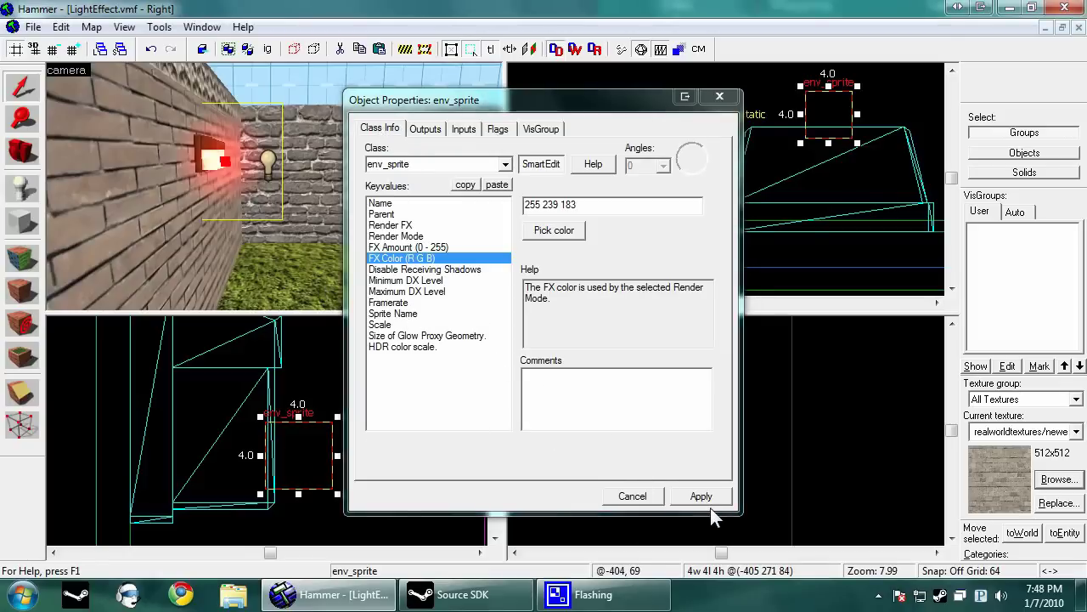
pyautogui.click(632, 495)
pyautogui.click(686, 502)
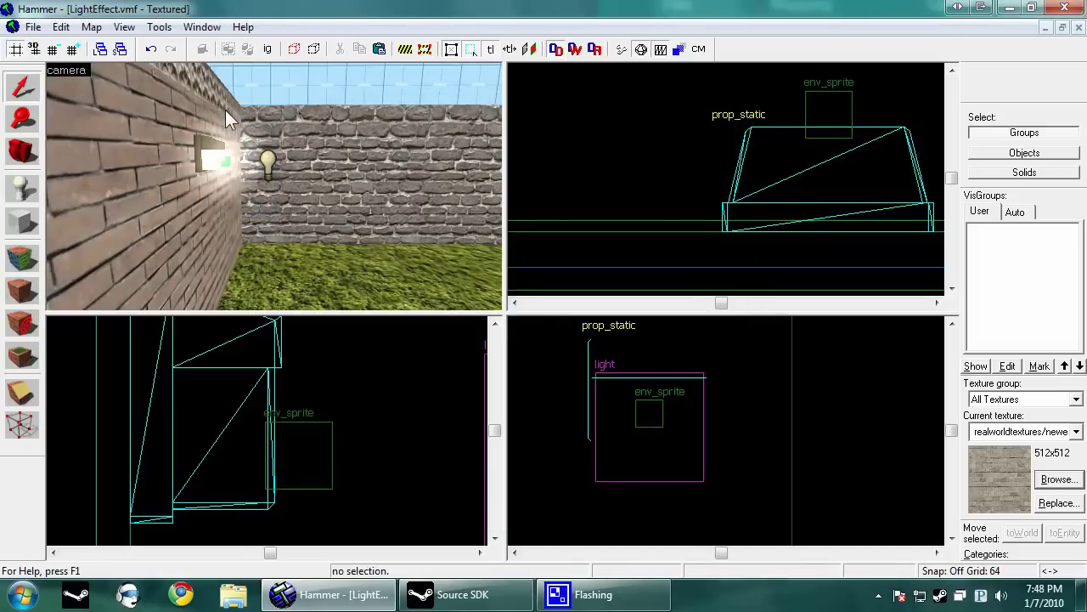
# - Place a new entity on the wooden floor near the indoor light_spot and choose prop_static as its class
pyautogui.press('a')
pyautogui.press('w')
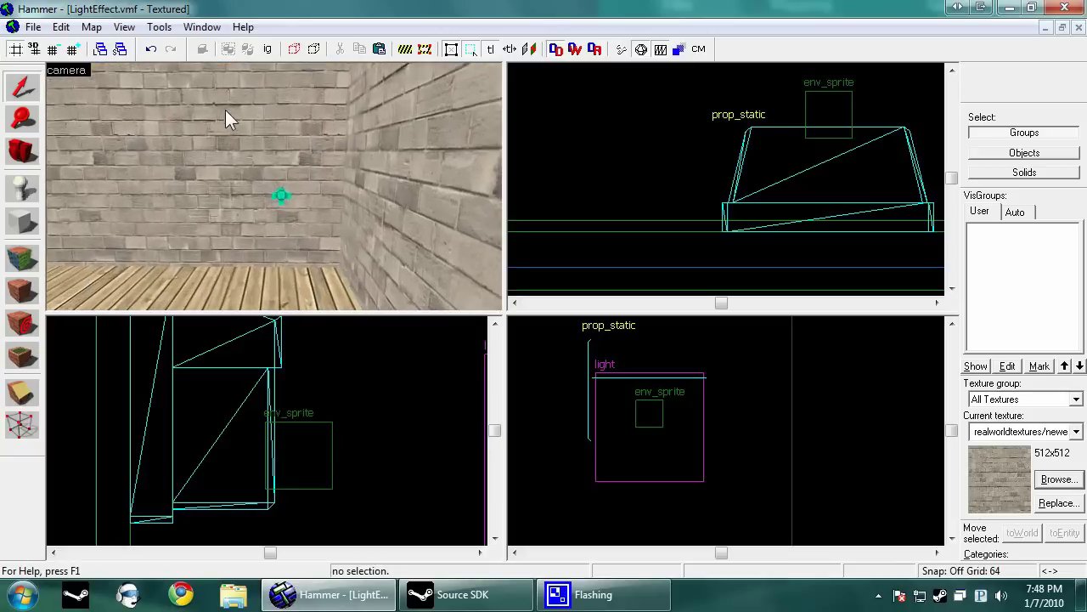
pyautogui.press('z')
pyautogui.press('a')
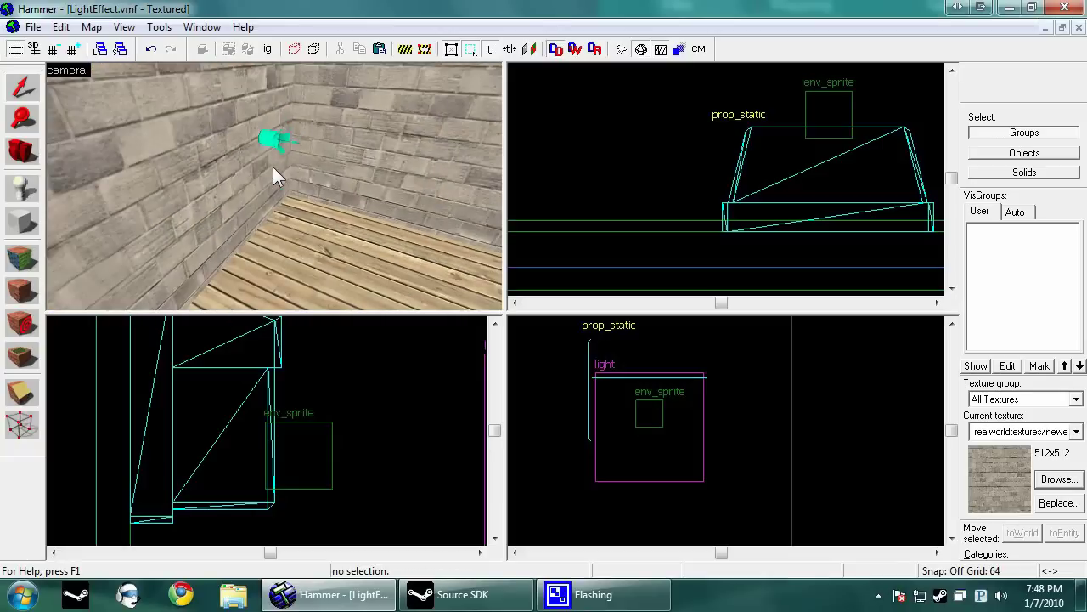
pyautogui.click(28, 187)
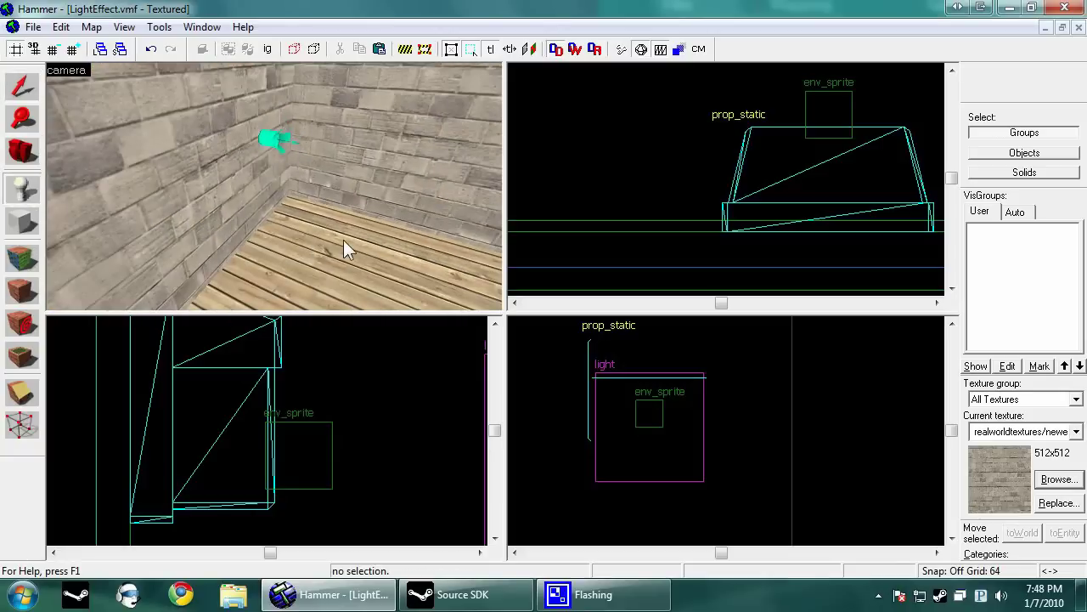
pyautogui.click(260, 272)
pyautogui.hotkey('alt', 'Return')
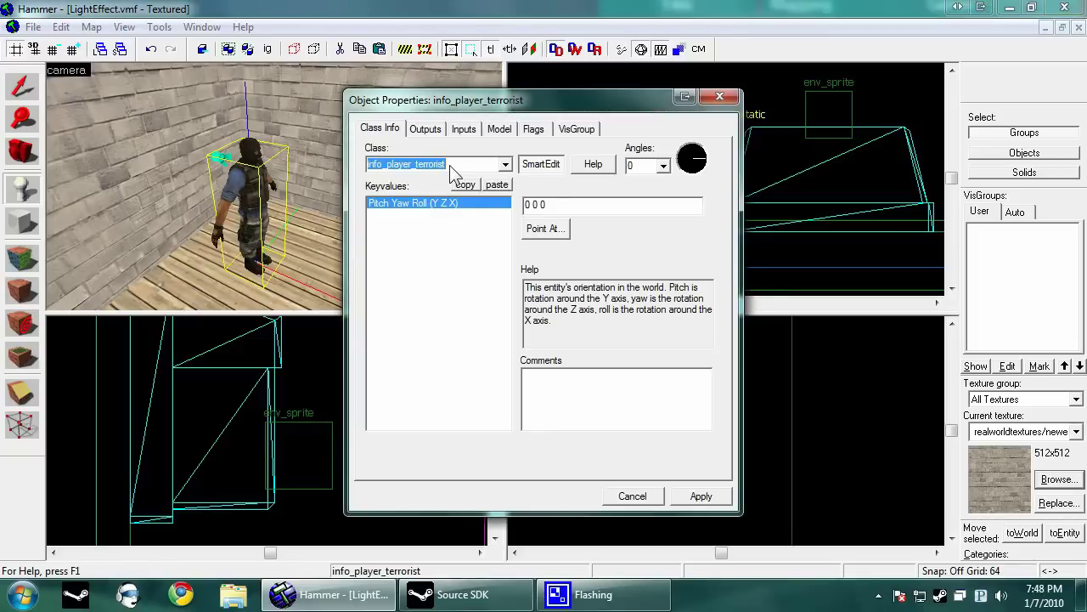
pyautogui.write('prop_dynamic_ornament')
pyautogui.scroll(-13, 450, 166)
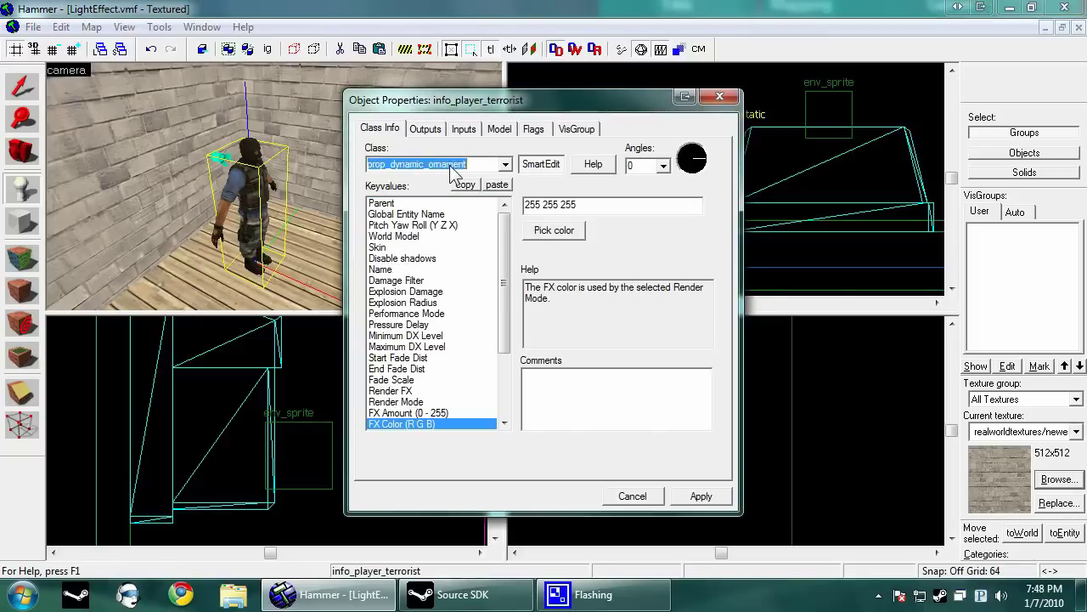
pyautogui.scroll(2, 450, 165)
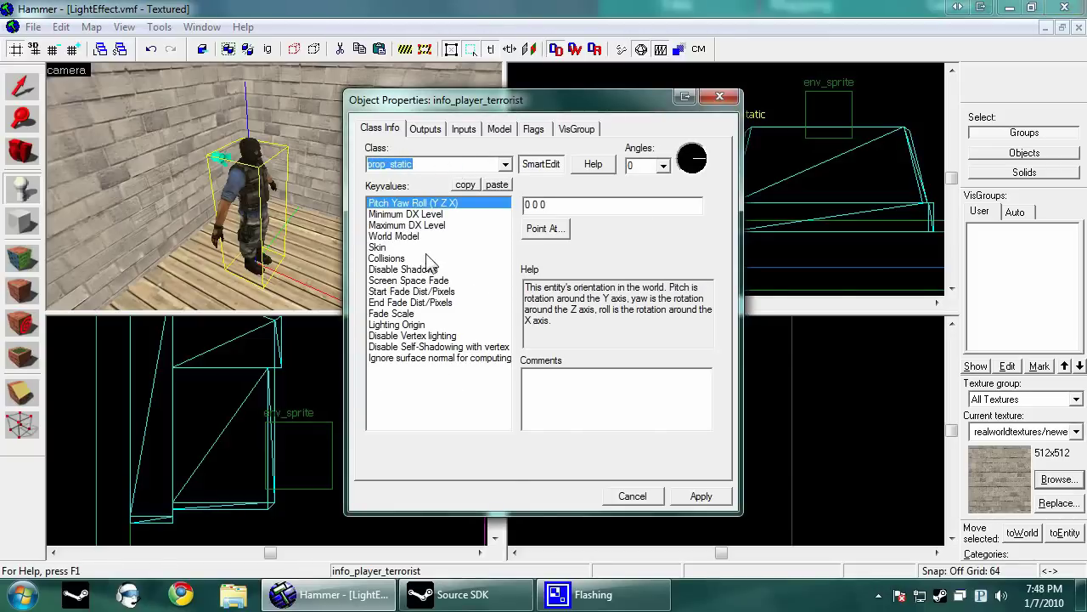
# - Set the new prop's World Model to models/props_c17/light_floodlight02_off.mdl, apply it and close its properties
pyautogui.click(393, 236)
pyautogui.click(544, 228)
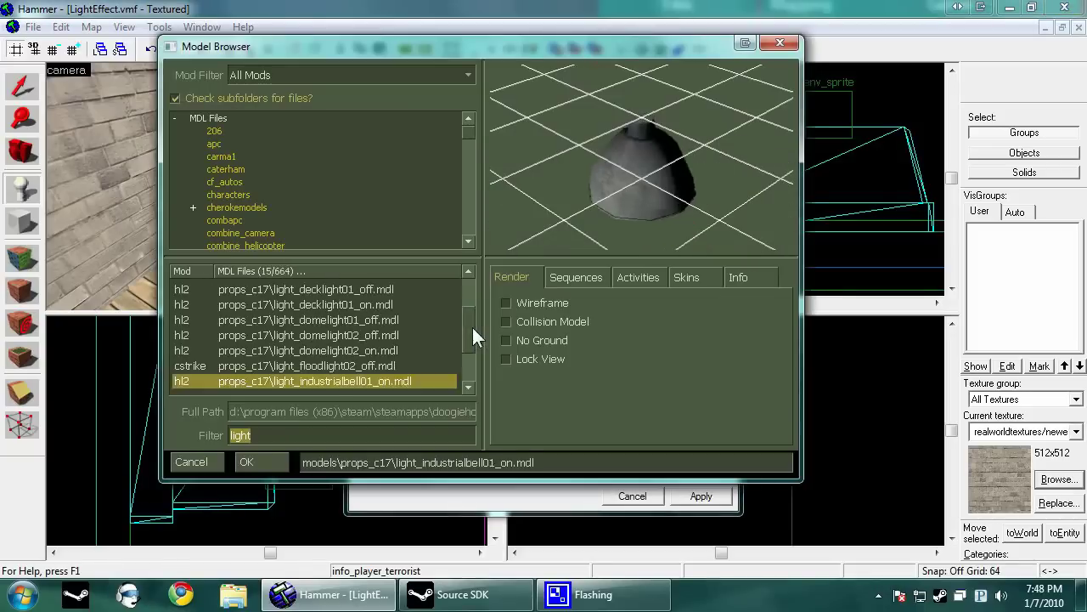
pyautogui.press('Up')
pyautogui.press('Up')
pyautogui.press('Up')
pyautogui.press('Up')
pyautogui.press('Up')
pyautogui.press('Up')
pyautogui.press('Up')
pyautogui.press('Up')
pyautogui.press('Up')
pyautogui.press('Up')
pyautogui.press('Down')
pyautogui.press('Down')
pyautogui.press('Down')
pyautogui.press('Down')
pyautogui.press('Down')
pyautogui.press('Down')
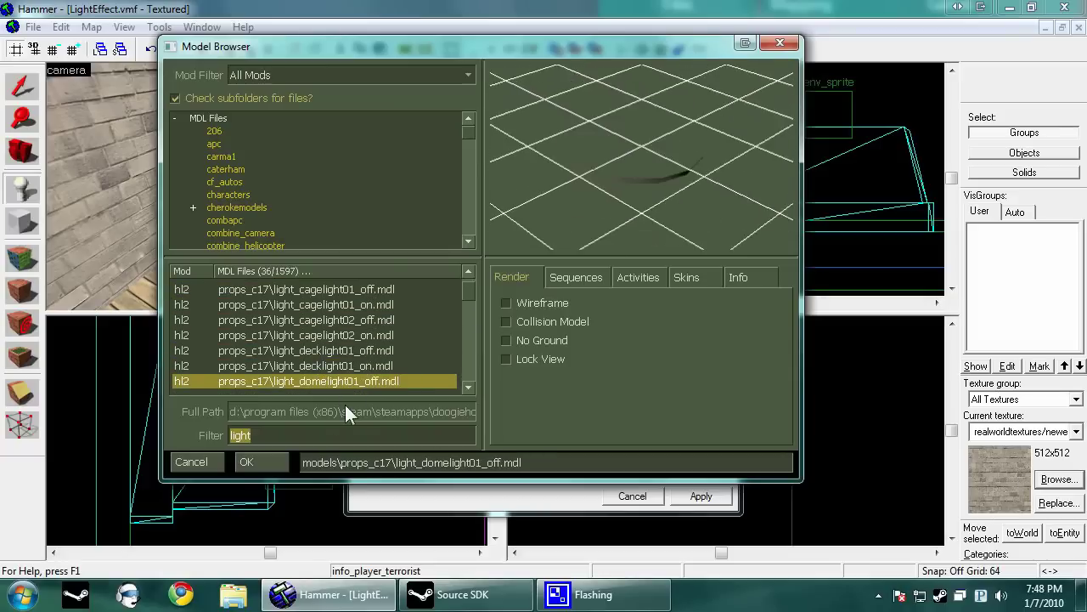
pyautogui.click(272, 463)
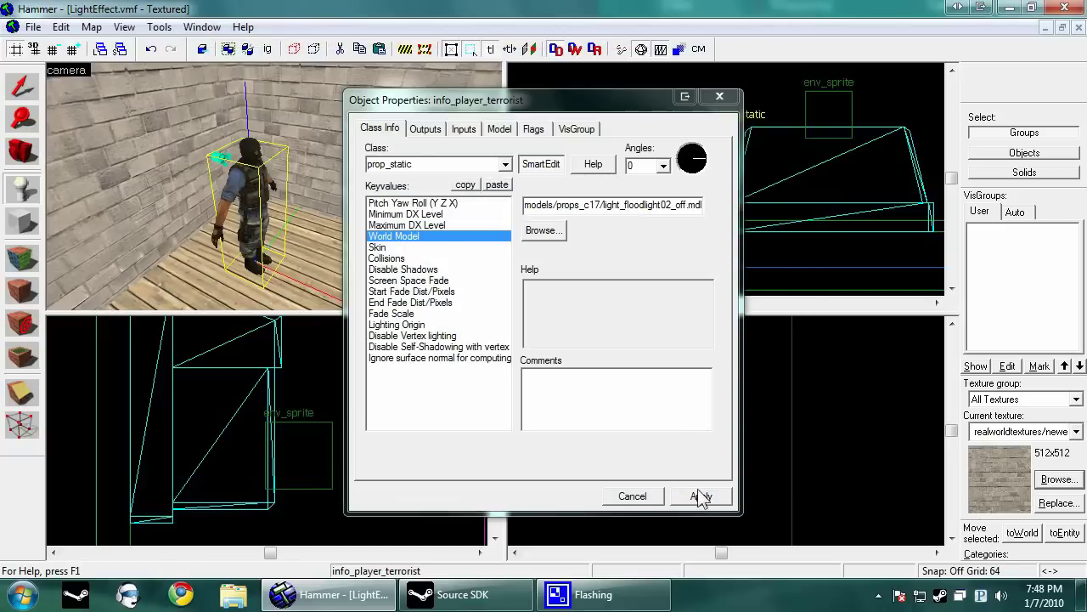
pyautogui.click(701, 497)
pyautogui.click(632, 496)
# - Move the floodlight prop back close to the brick wall, beside the light_spot
pyautogui.scroll(-13, 697, 189)
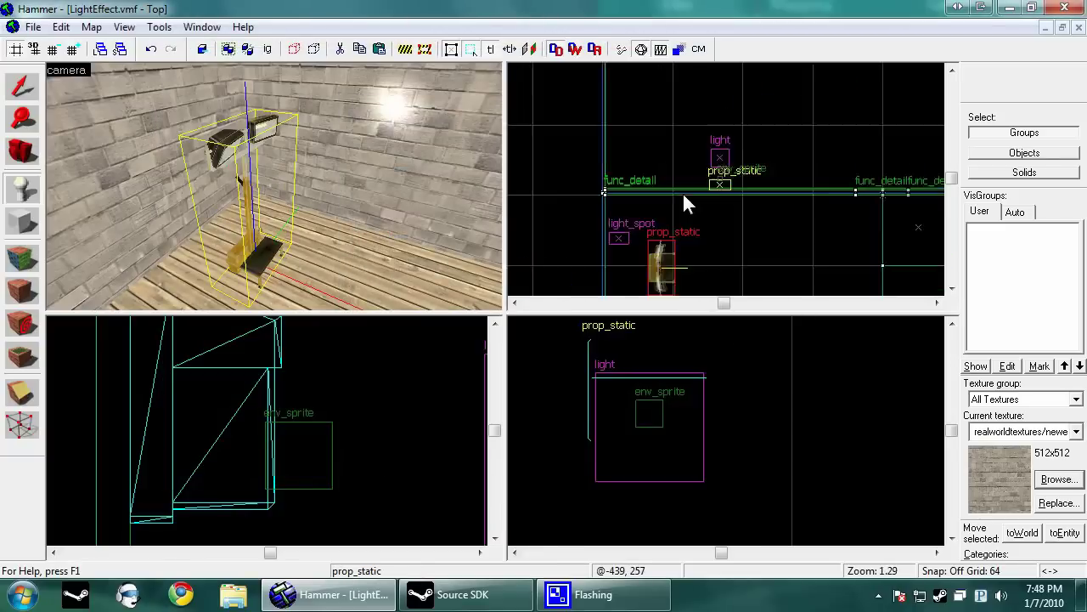
pyautogui.click(22, 87)
pyautogui.scroll(5, 663, 246)
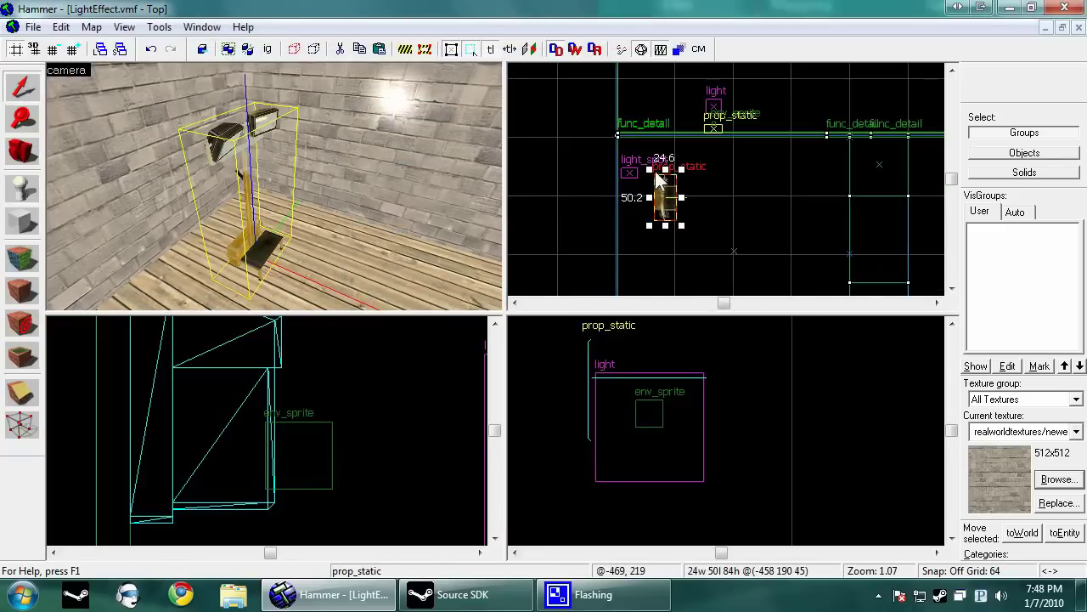
pyautogui.scroll(5, 600, 201)
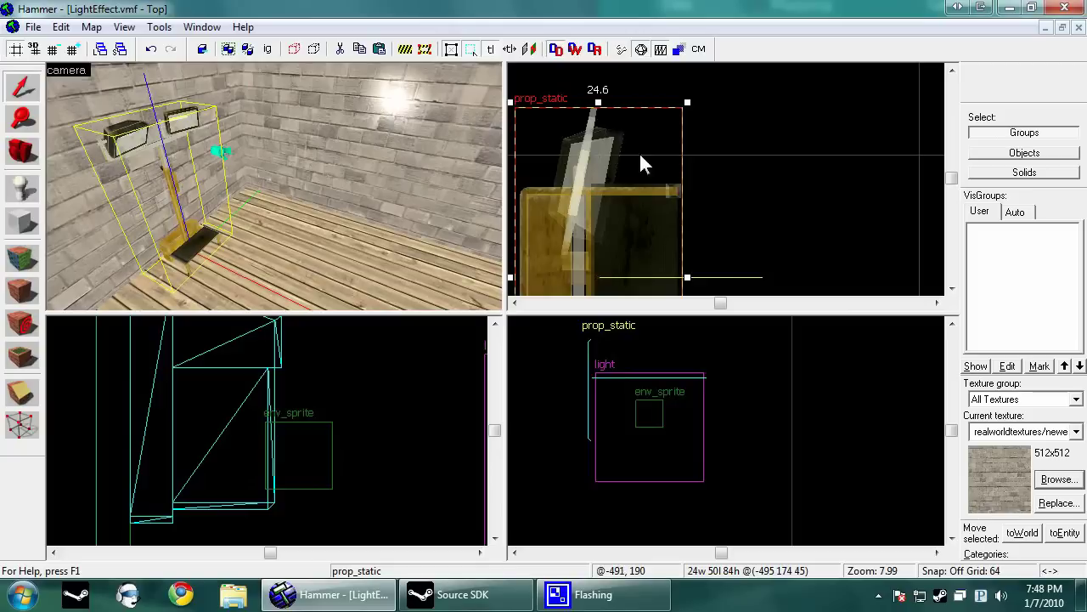
# - Move the light_spot in front of one of the floodlight's lamps and raise it to lamp height
pyautogui.click(223, 161)
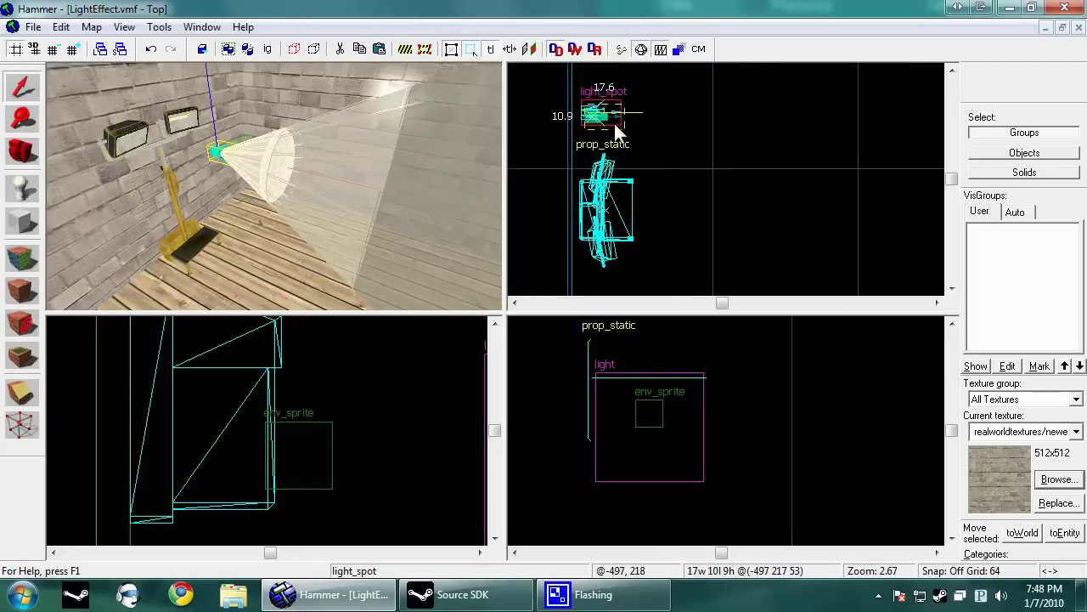
pyautogui.scroll(-12, 310, 456)
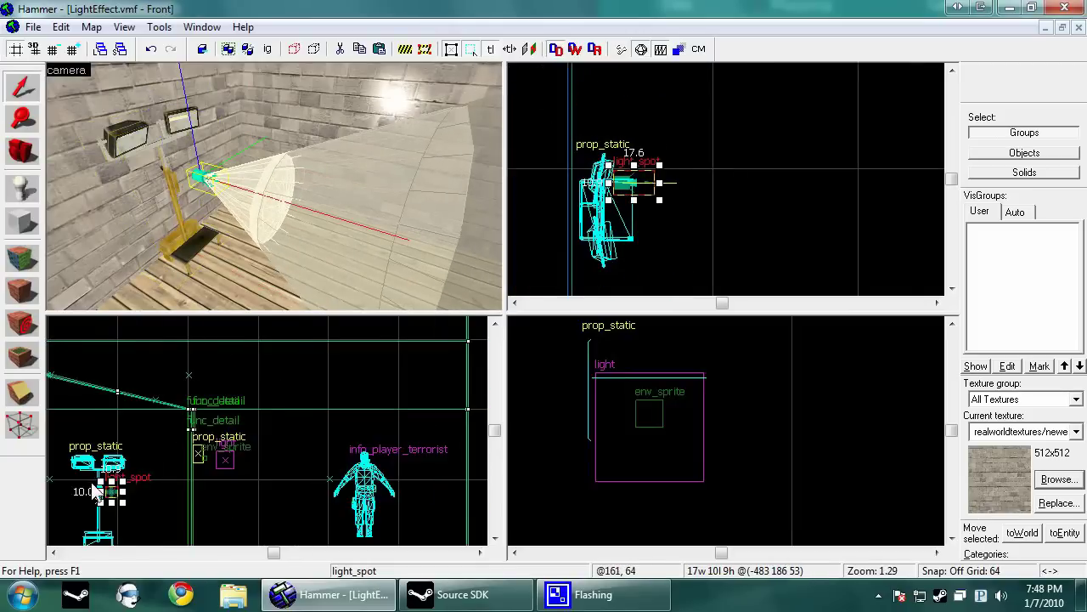
pyautogui.scroll(12, 241, 484)
pyautogui.moveTo(157, 522); pyautogui.dragTo(184, 333)
pyautogui.scroll(5, 636, 181)
# - Duplicate the light_spot and place the copy right beside the original
pyautogui.moveTo(623, 186); pyautogui.dragTo(685, 110)
pyautogui.press('s')
pyautogui.press('a')
pyautogui.scroll(1, 764, 182)
pyautogui.press('z')
pyautogui.press('w')
pyautogui.press('d')
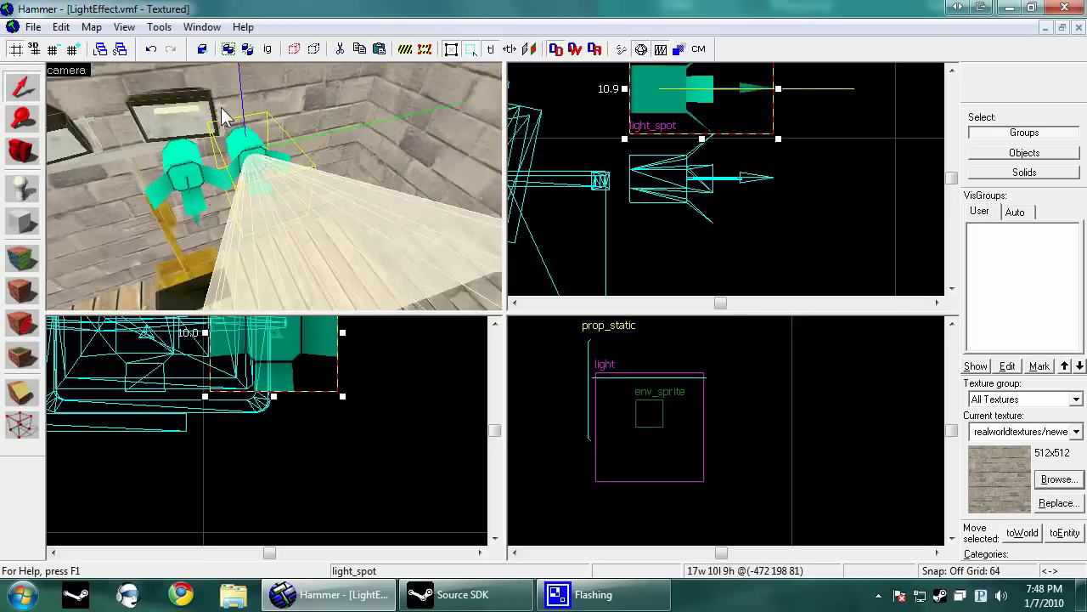
pyautogui.press('z')
pyautogui.moveTo(693, 91); pyautogui.dragTo(715, 117)
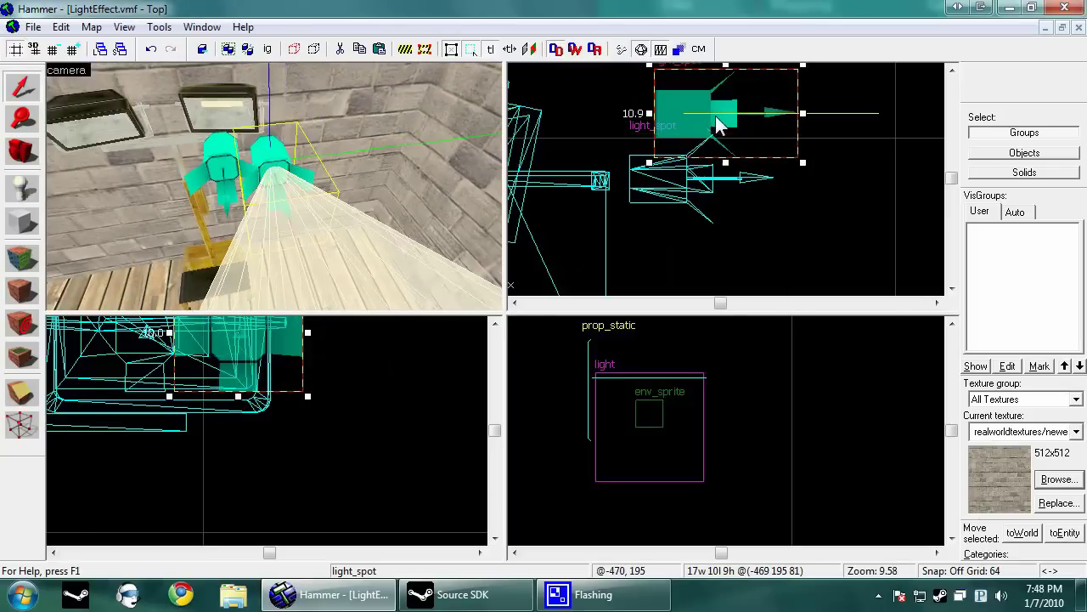
# - Change the duplicate's class to point_spotlight, apply it and move it into line with the original light_spot
pyautogui.doubleClick(264, 148)
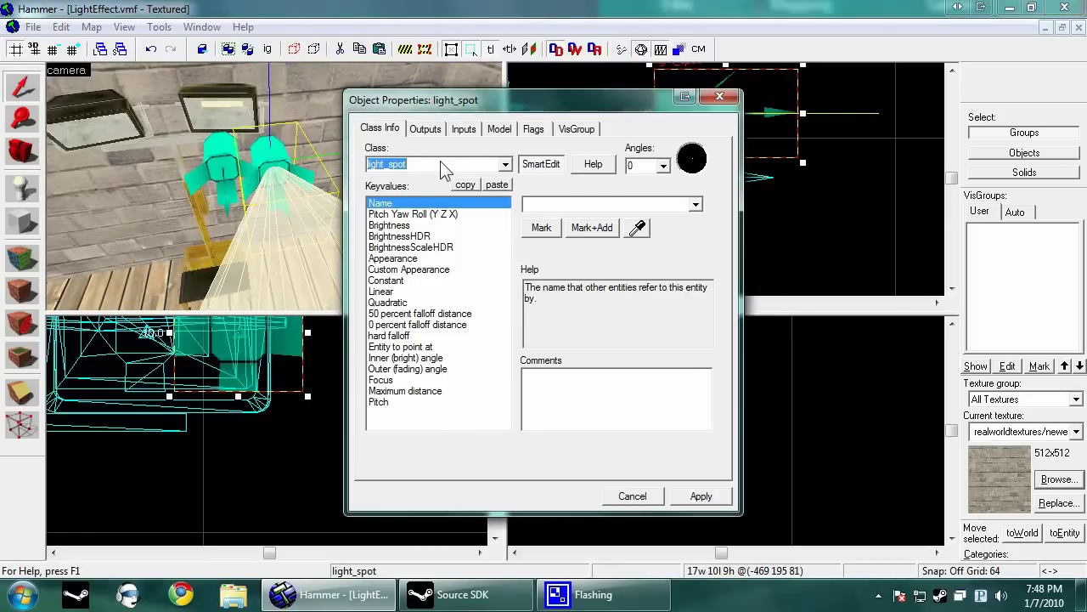
pyautogui.write('poin')
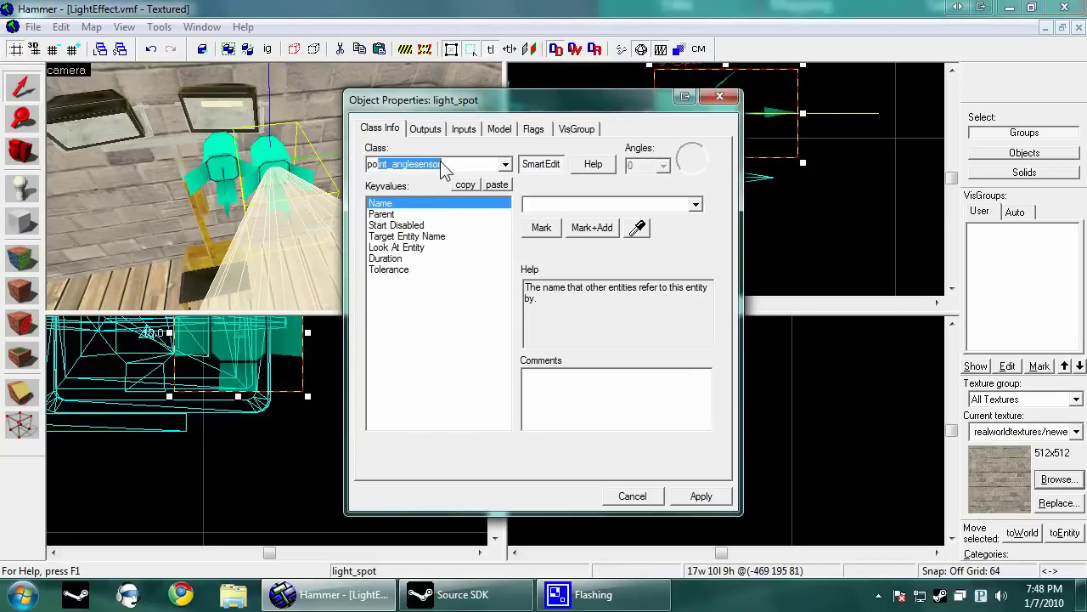
pyautogui.write('t_spotlight')
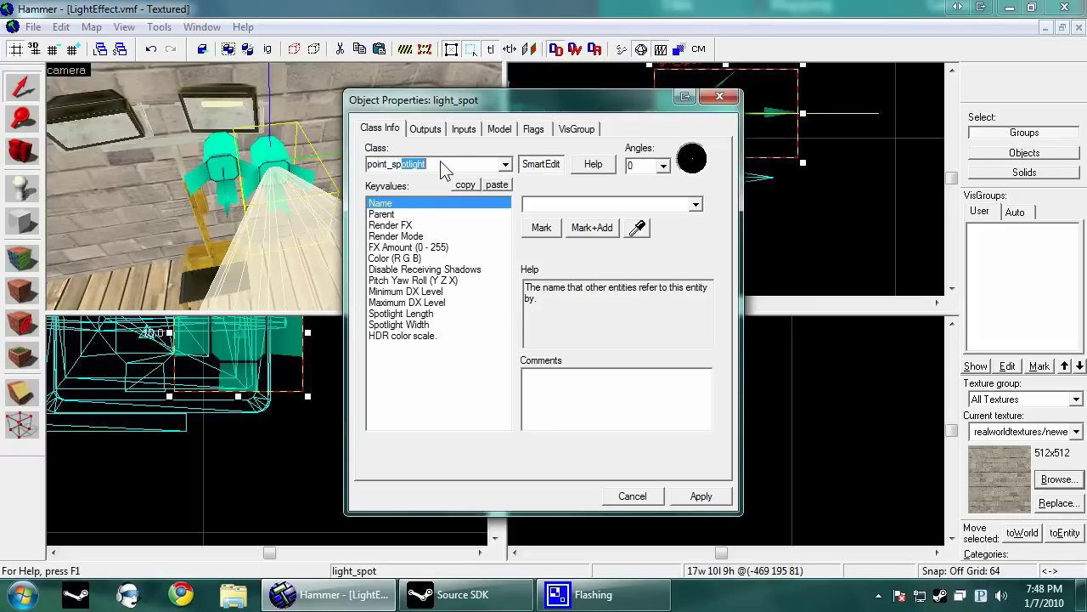
pyautogui.click(702, 497)
pyautogui.scroll(4, 796, 164)
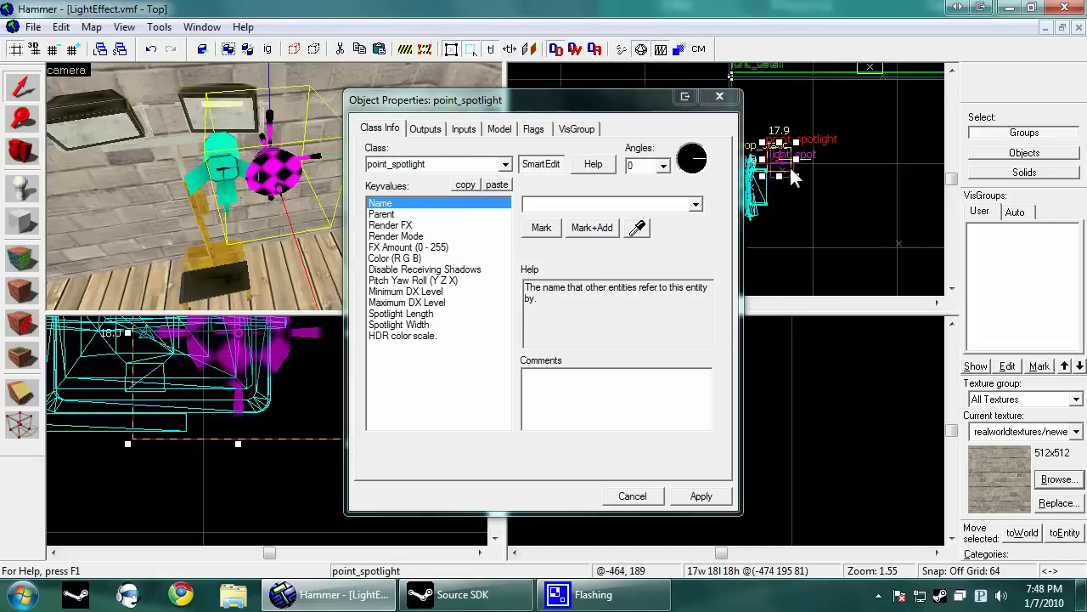
pyautogui.scroll(6, 832, 151)
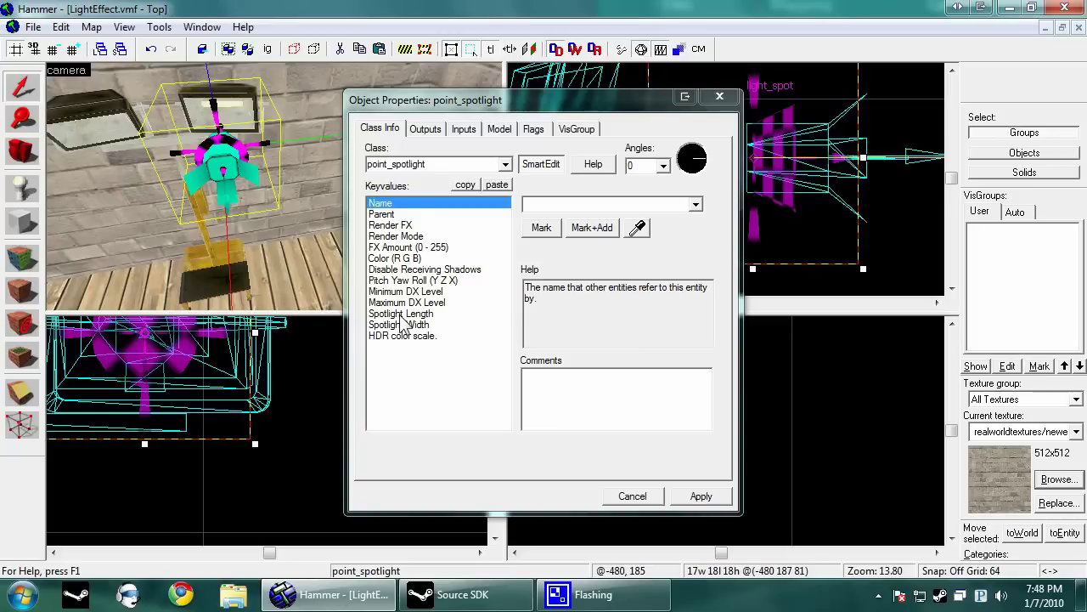
# - Copy the color 255 248 221 from the light_spot's Brightness into the point_spotlight's Color and apply it
pyautogui.click(248, 179)
pyautogui.click(405, 227)
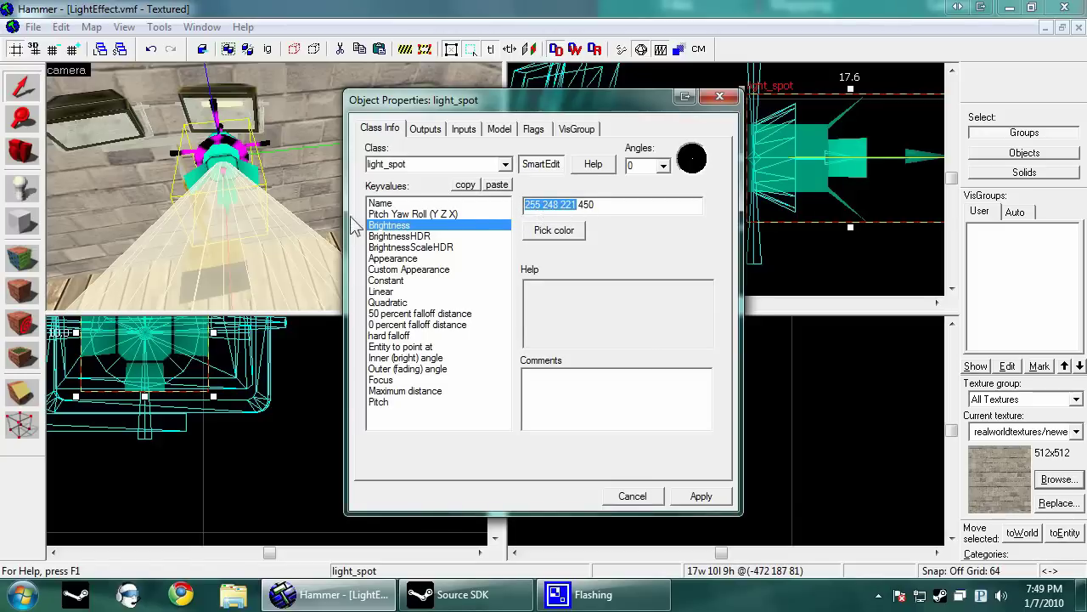
pyautogui.click(240, 154)
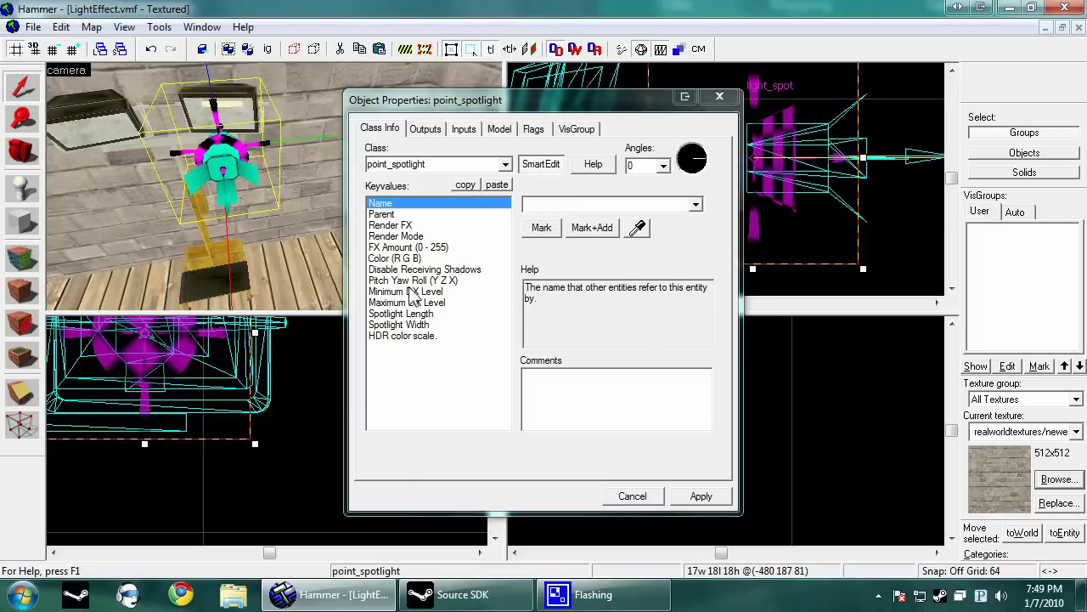
pyautogui.click(410, 257)
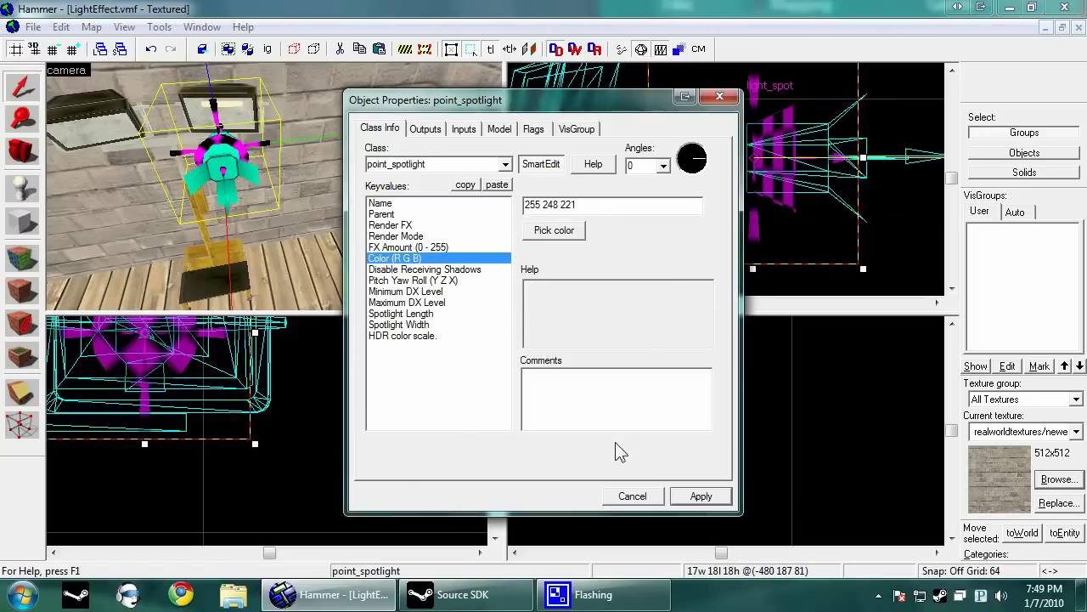
# - Inspect the point_spotlight's Spotlight Length and Spotlight Width settings, then close its properties without changing them
pyautogui.click(407, 315)
pyautogui.click(400, 326)
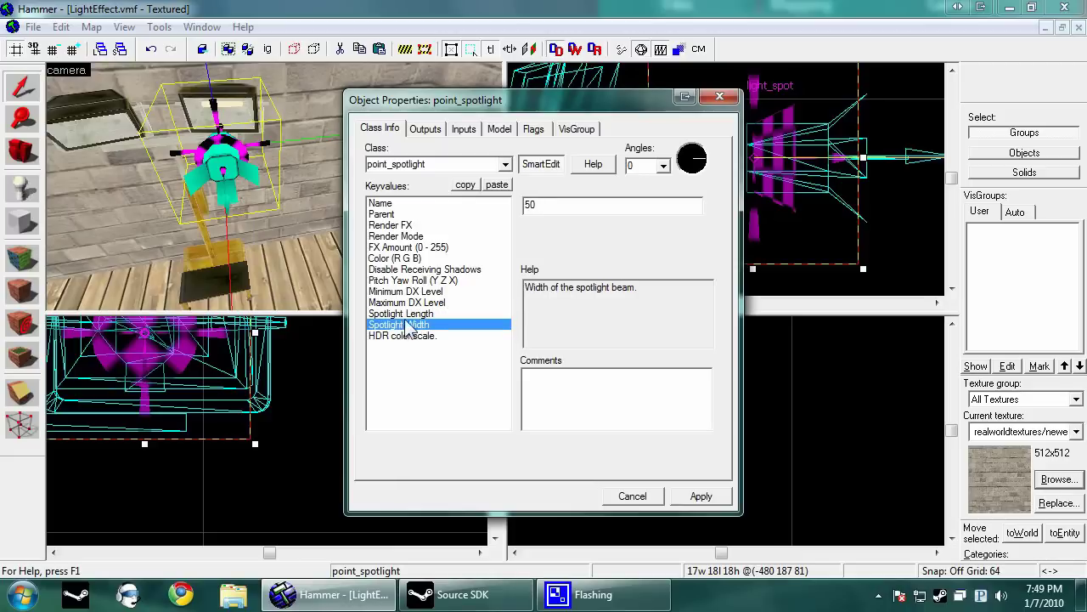
pyautogui.click(412, 313)
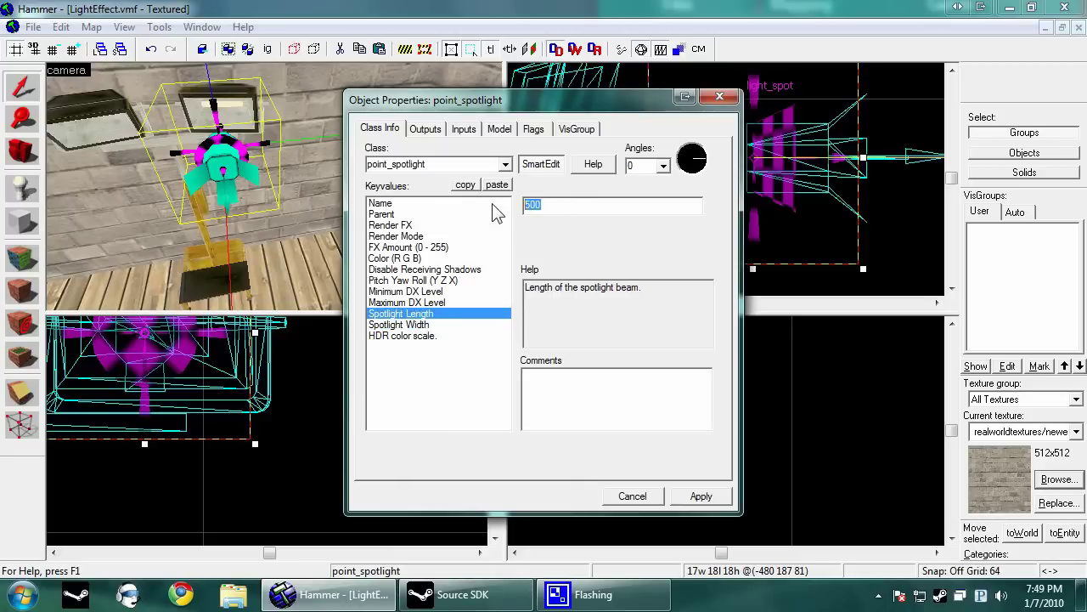
pyautogui.click(412, 325)
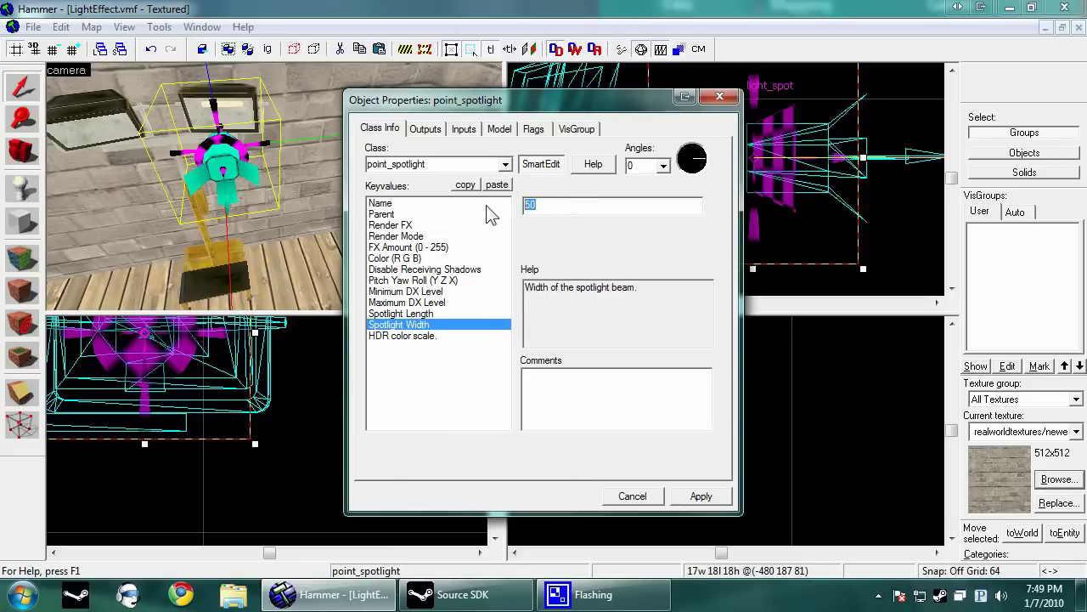
pyautogui.click(643, 502)
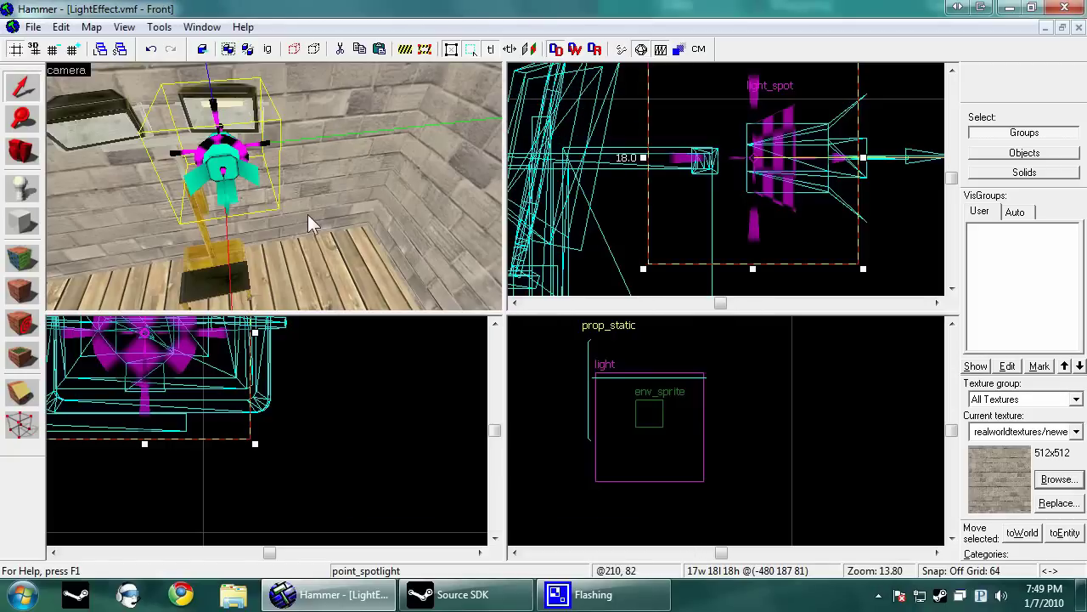
# - Select the light_spot together with the point_spotlight and move both right up against the floodlight's lamp
pyautogui.keyDown('ctrl'); pyautogui.click(238, 164); pyautogui.keyUp('ctrl')
pyautogui.scroll(-8, 690, 163)
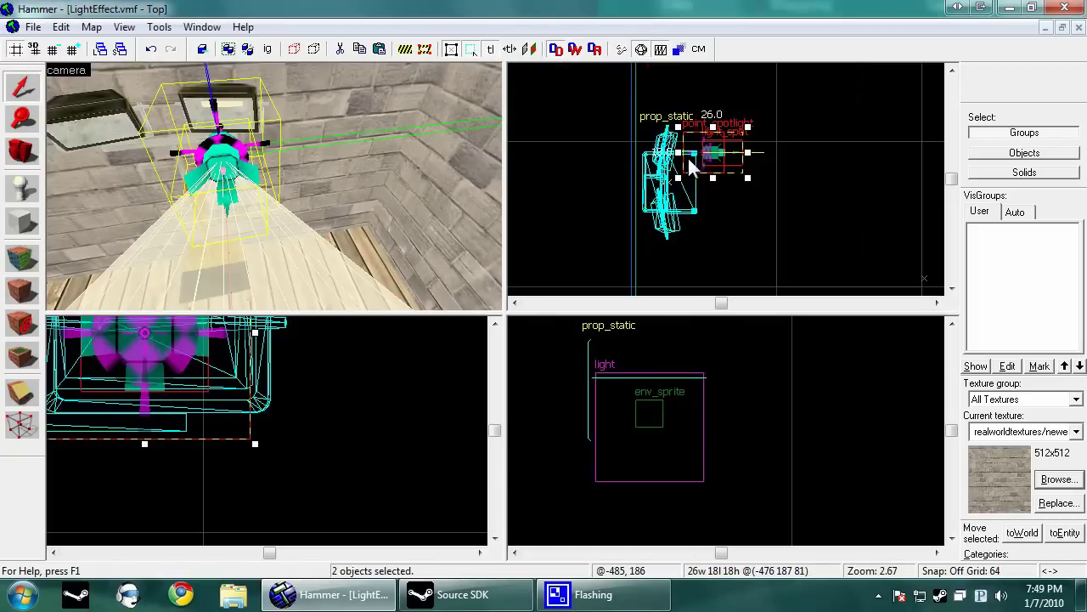
pyautogui.scroll(6, 691, 173)
pyautogui.moveTo(785, 115); pyautogui.dragTo(687, 151)
pyautogui.scroll(1, 693, 120)
pyautogui.press('Up')
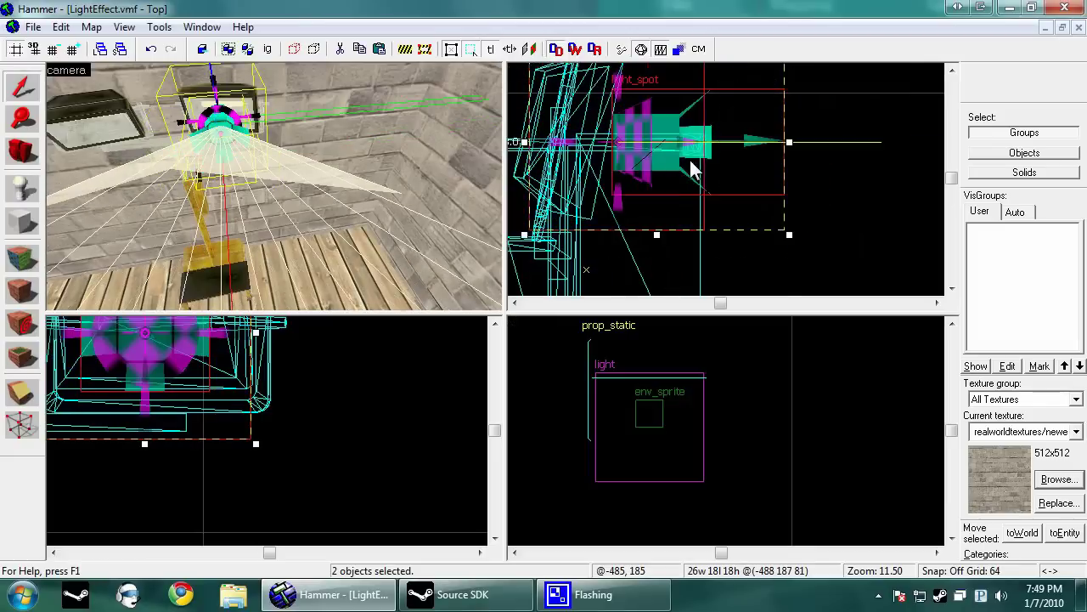
pyautogui.press('Up')
# - Rotate both spotlight entities in the top view to match the lamp's angle and shift them just in front of its glass
pyautogui.click(788, 99)
pyautogui.moveTo(788, 99); pyautogui.dragTo(795, 129)
pyautogui.moveTo(693, 182); pyautogui.dragTo(684, 190)
pyautogui.scroll(-4, 106, 422)
pyautogui.scroll(-7, 731, 440)
pyautogui.moveTo(511, 455); pyautogui.dragTo(681, 433, button='middle')
pyautogui.scroll(11, 775, 397)
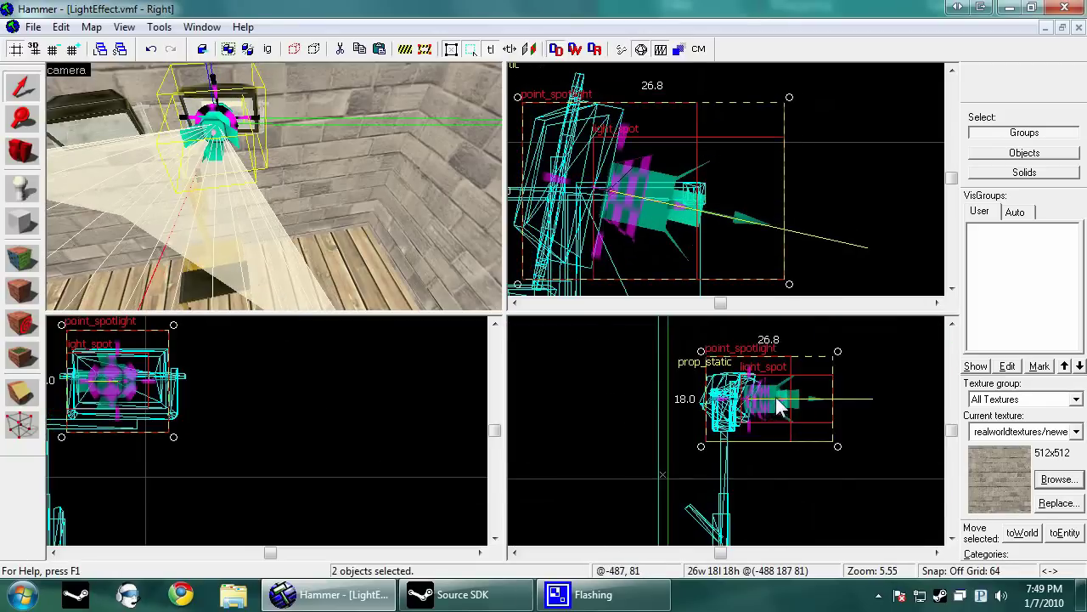
pyautogui.moveTo(743, 398)
pyautogui.mouseDown()
pyautogui.moveTo(767, 397)
pyautogui.moveTo(753, 397)
pyautogui.mouseUp()
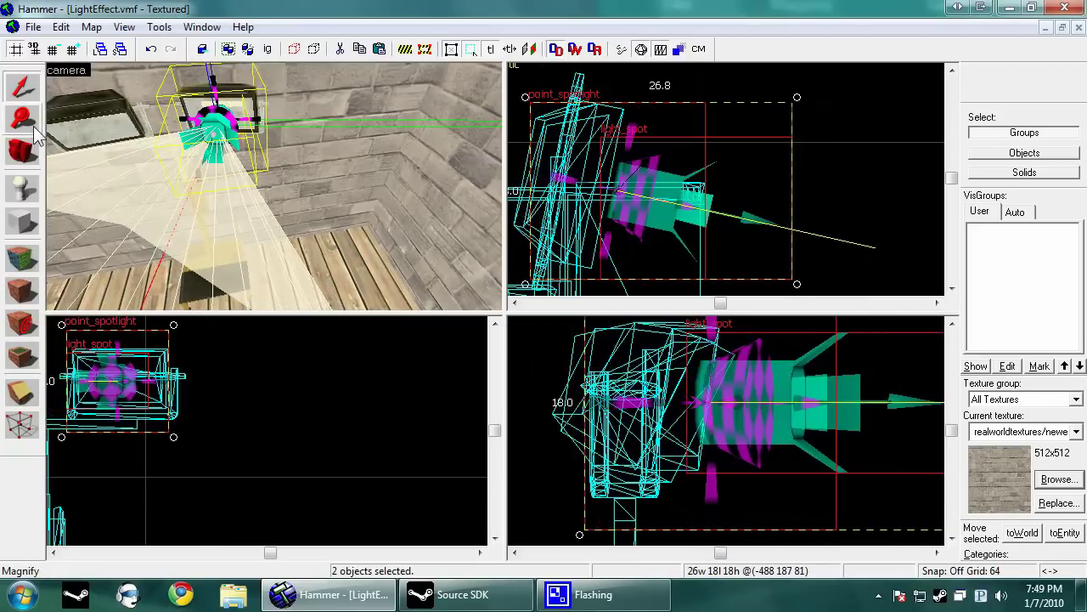
# - Tilt the light_spot and point_spotlight slightly downward in the side view to match the lamp's tilt
pyautogui.press('z')
pyautogui.press('w')
pyautogui.press('d')
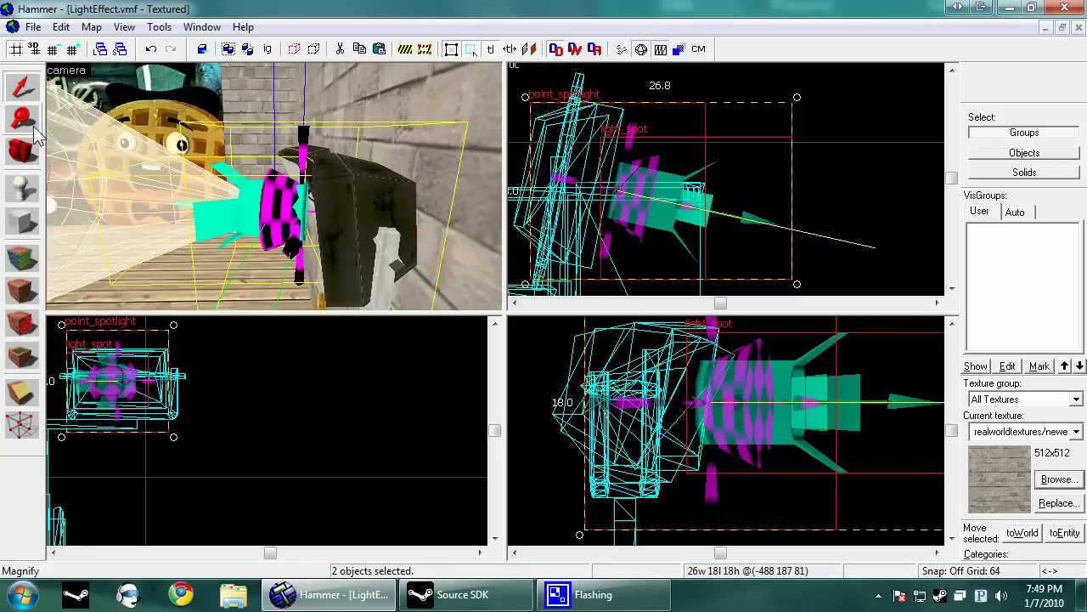
pyautogui.scroll(-5, 827, 432)
pyautogui.scroll(4, 884, 370)
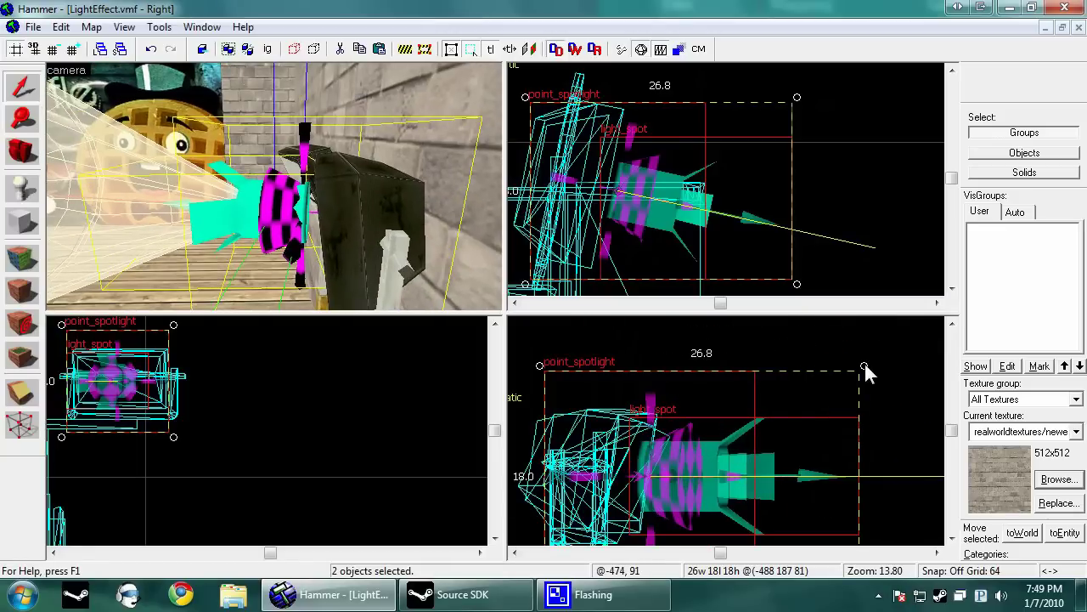
pyautogui.moveTo(864, 364); pyautogui.dragTo(879, 396)
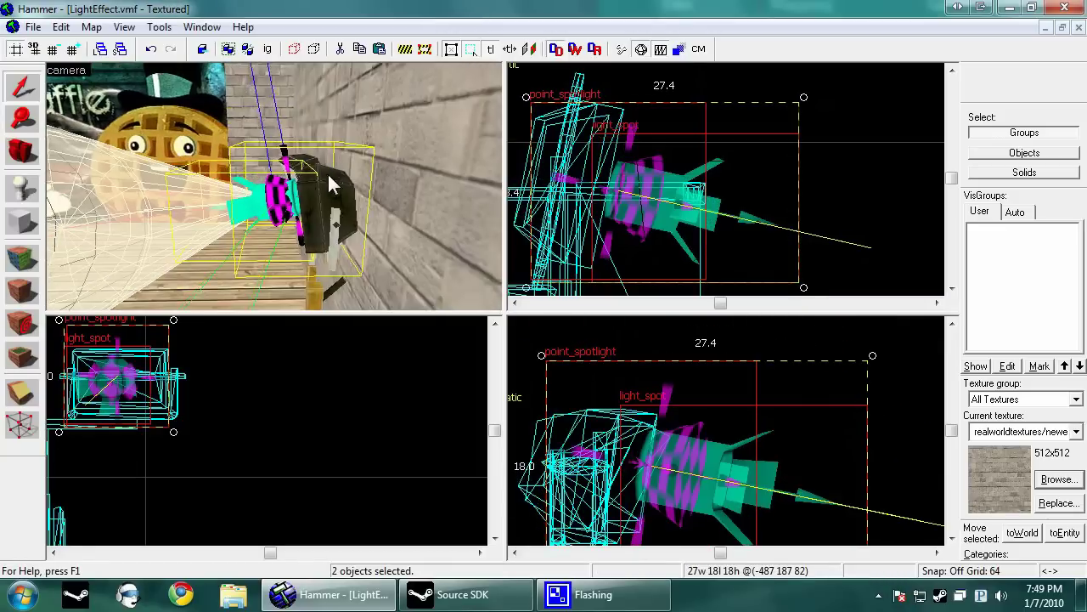
# - Adjust the position of the tilted spotlight pair along the beam so it sits just in front of the lamp
pyautogui.scroll(2, 327, 172)
pyautogui.scroll(3, 690, 489)
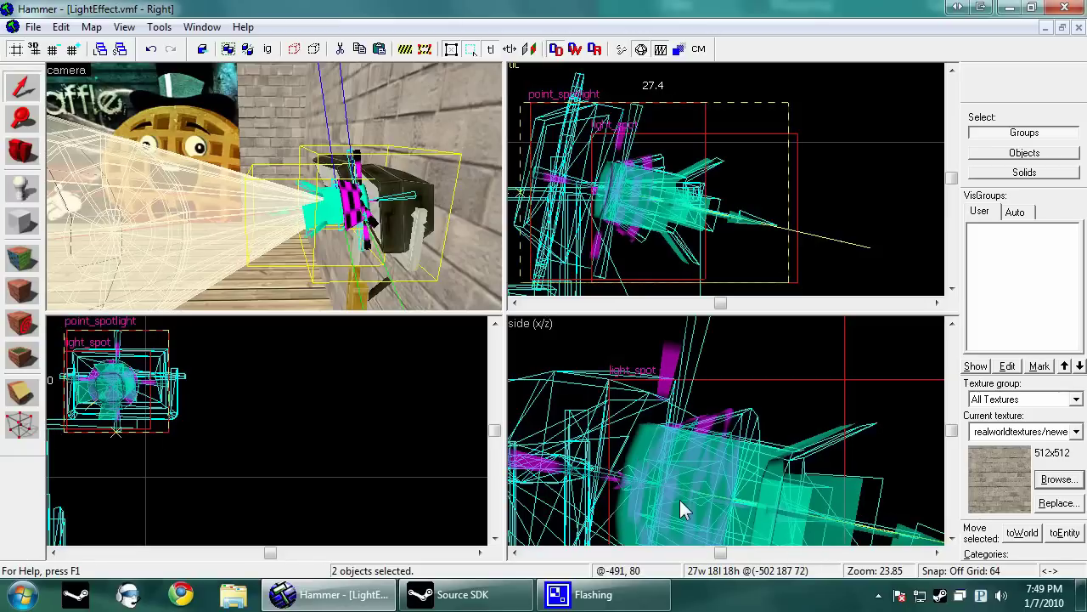
pyautogui.moveTo(700, 499); pyautogui.dragTo(679, 499)
pyautogui.press('d')
pyautogui.moveTo(736, 447); pyautogui.dragTo(748, 449)
pyautogui.scroll(2, 319, 222)
pyautogui.scroll(2, 319, 226)
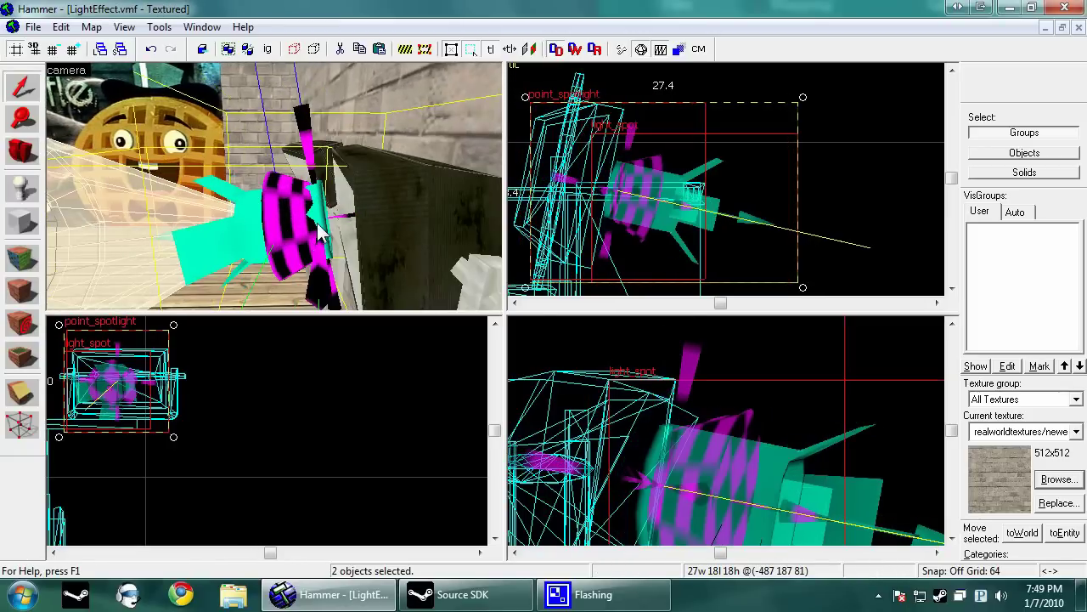
# - Add the floodlight prop to the selection, rotate all three objects in the top view to face diagonally into the room, and deselect them
pyautogui.keyDown('ctrl'); pyautogui.click(424, 219); pyautogui.keyUp('ctrl')
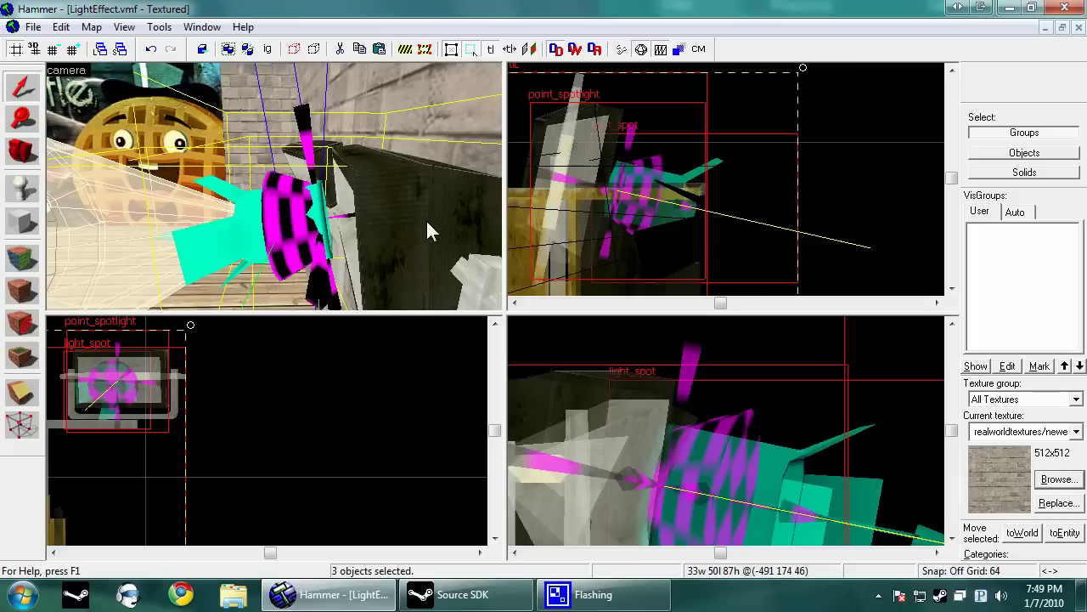
pyautogui.scroll(-10, 687, 244)
pyautogui.moveTo(685, 262); pyautogui.dragTo(659, 202)
pyautogui.scroll(4, 695, 204)
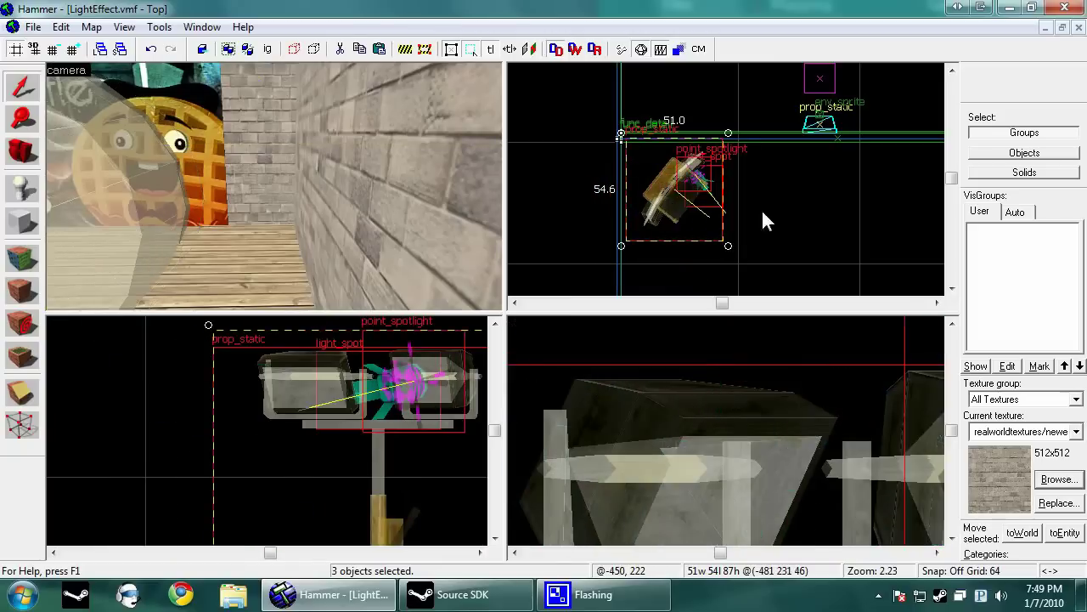
pyautogui.click(761, 208)
# - Duplicate the light_spot beside the original, change the copy's class to light and apply it
pyautogui.press('z')
pyautogui.press('z')
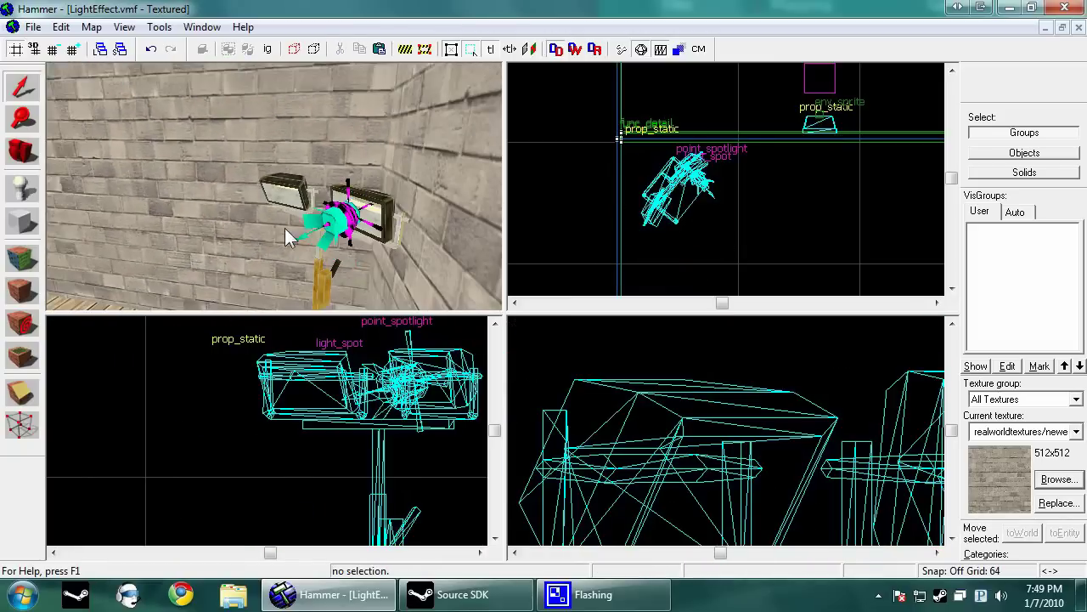
pyautogui.click(339, 222)
pyautogui.scroll(5, 718, 161)
pyautogui.scroll(4, 705, 200)
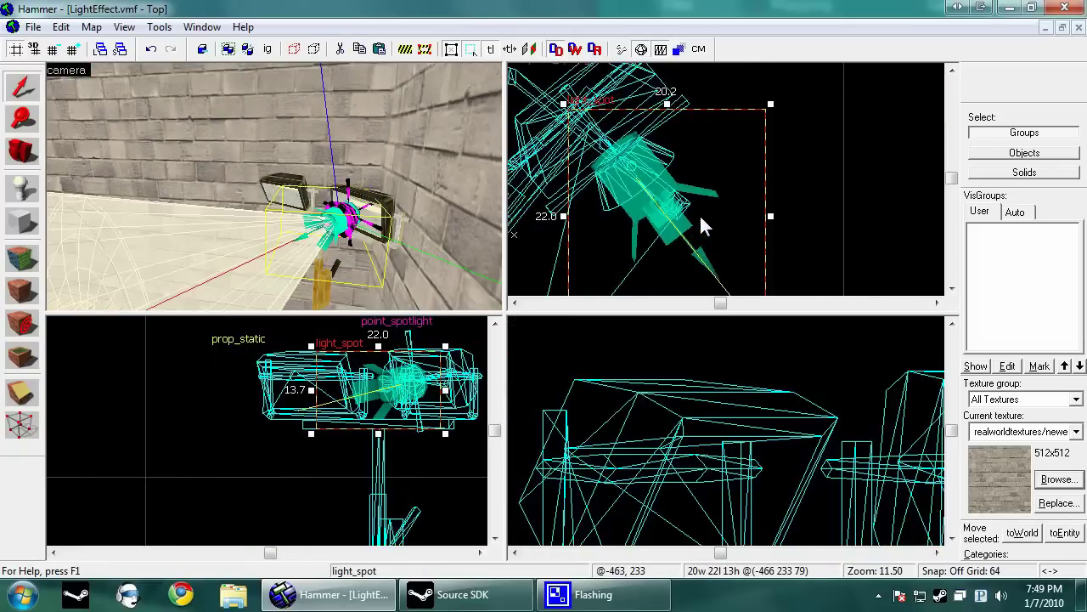
pyautogui.hotkey('alt', 'Return')
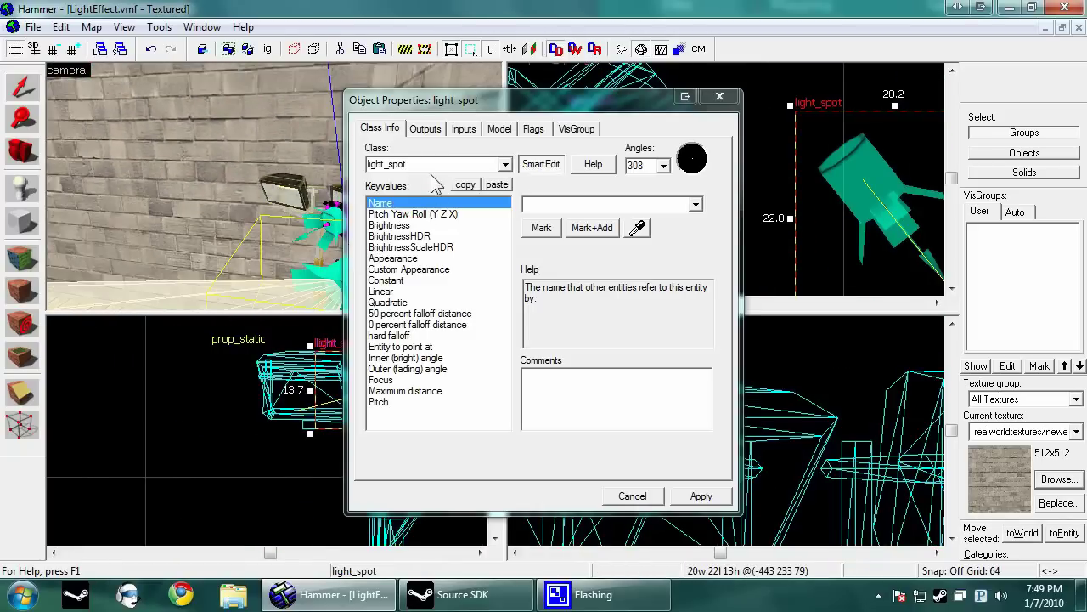
pyautogui.press('Delete')
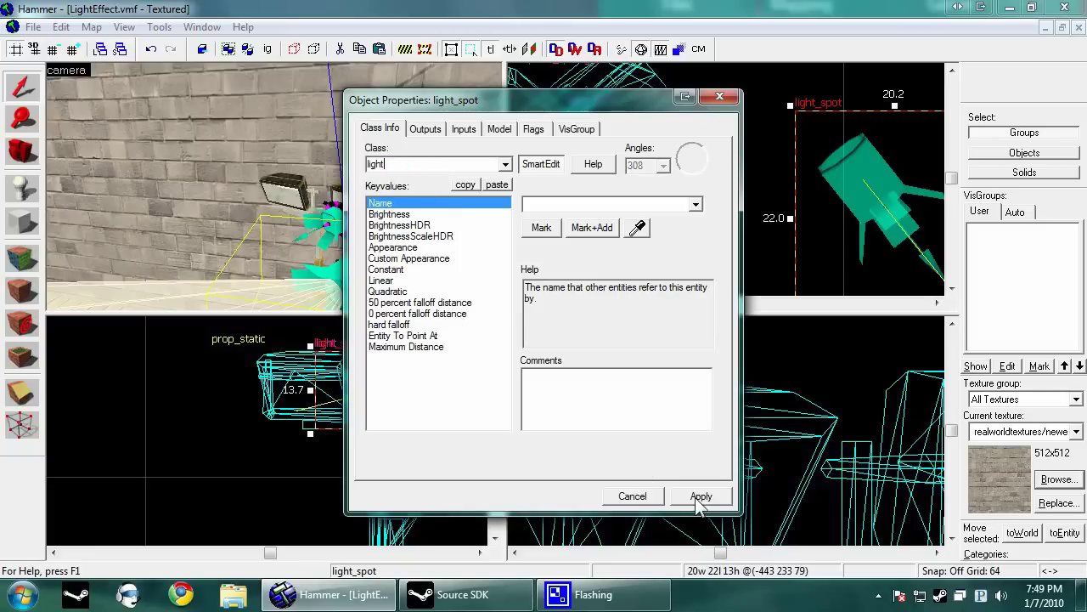
pyautogui.click(701, 495)
pyautogui.click(406, 217)
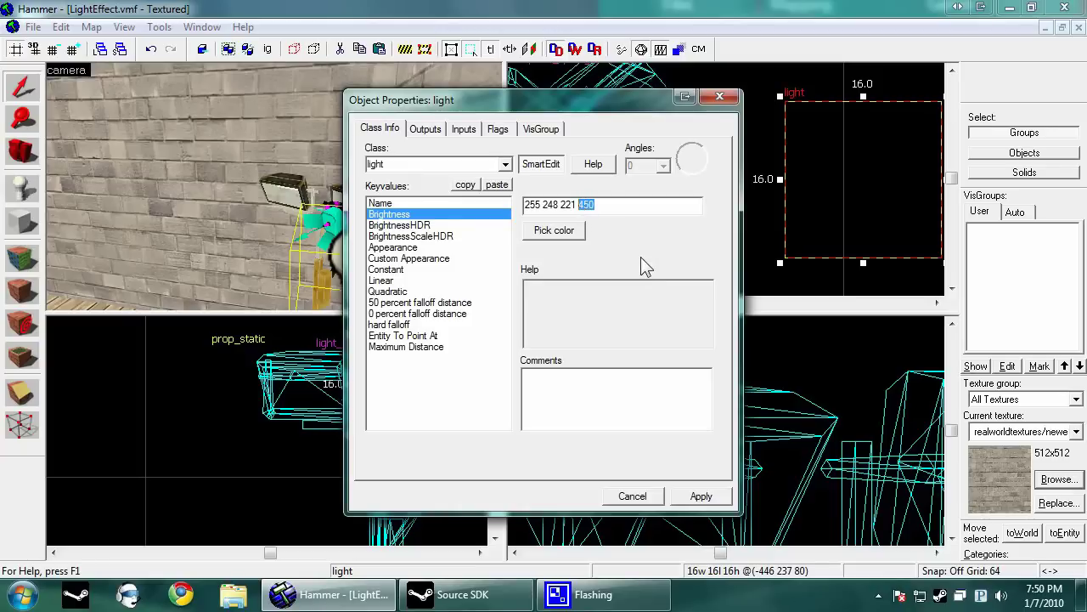
pyautogui.write('50')
pyautogui.click(642, 501)
# - Move the new light directly in front of the floodlight's lamp beside the spotlight entities and deselect it
pyautogui.scroll(-6, 762, 191)
pyautogui.moveTo(781, 186); pyautogui.dragTo(722, 208)
pyautogui.scroll(1, 722, 209)
pyautogui.scroll(2, 299, 396)
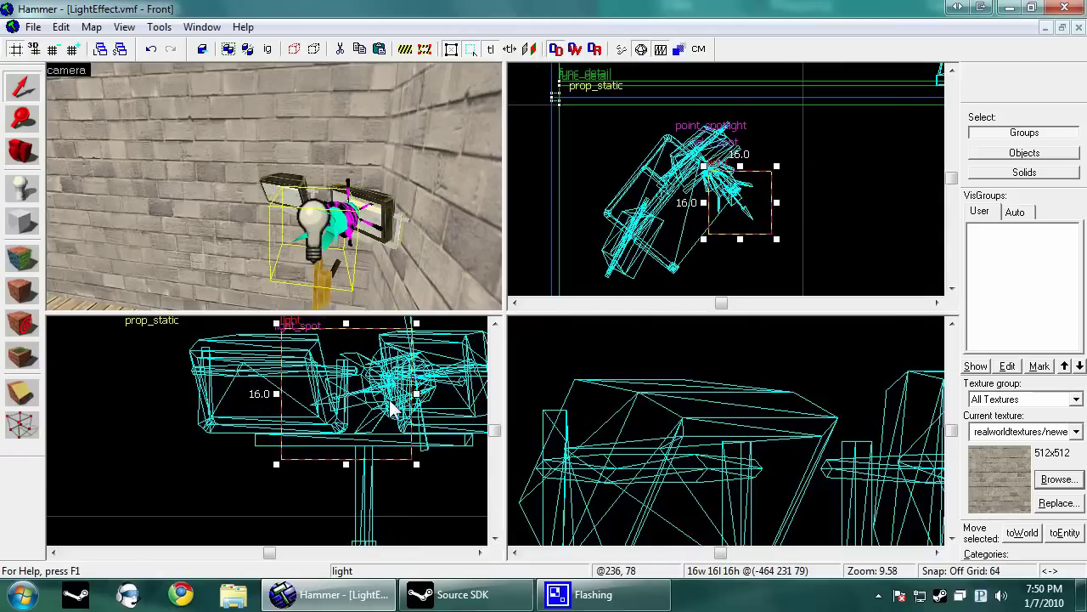
pyautogui.scroll(-5, 690, 409)
pyautogui.click(689, 410)
# - Find the nodraw textures and make tools/toolsnodraw the current texture
pyautogui.press('s')
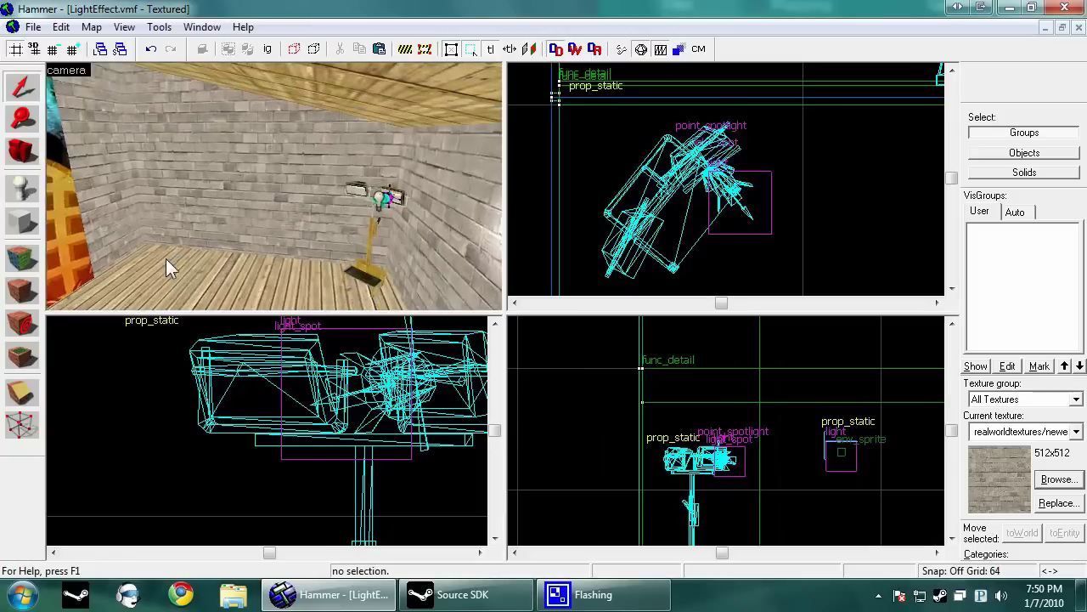
pyautogui.press('w')
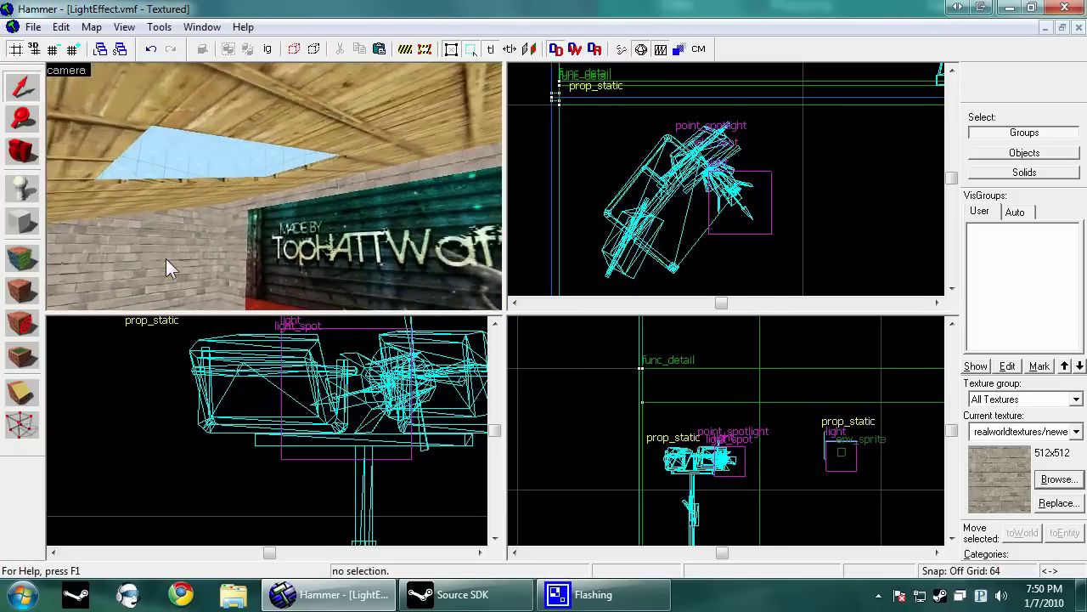
pyautogui.press('Down')
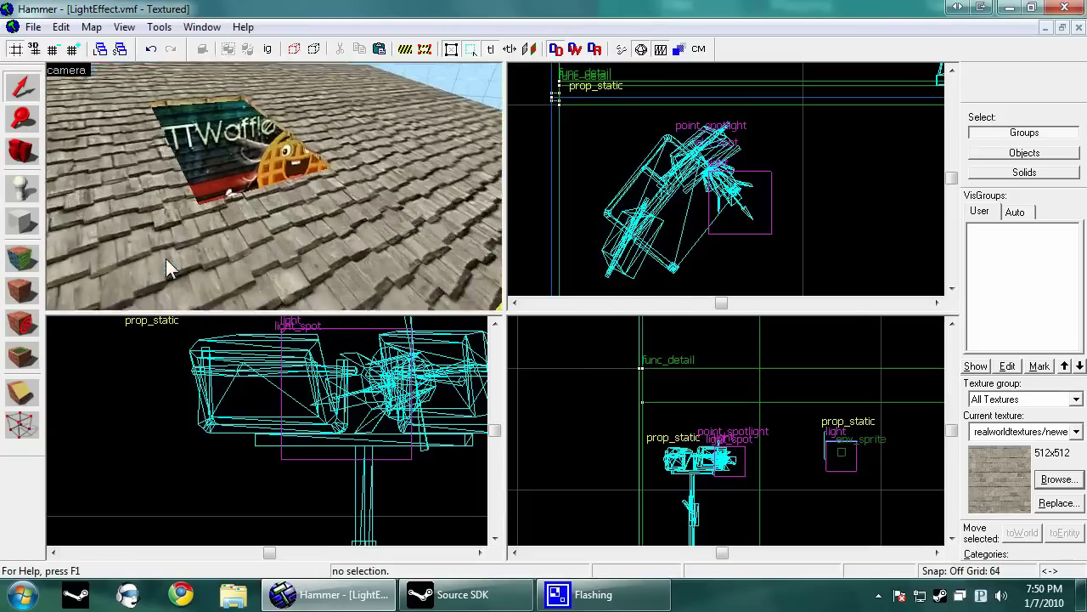
pyautogui.press('s')
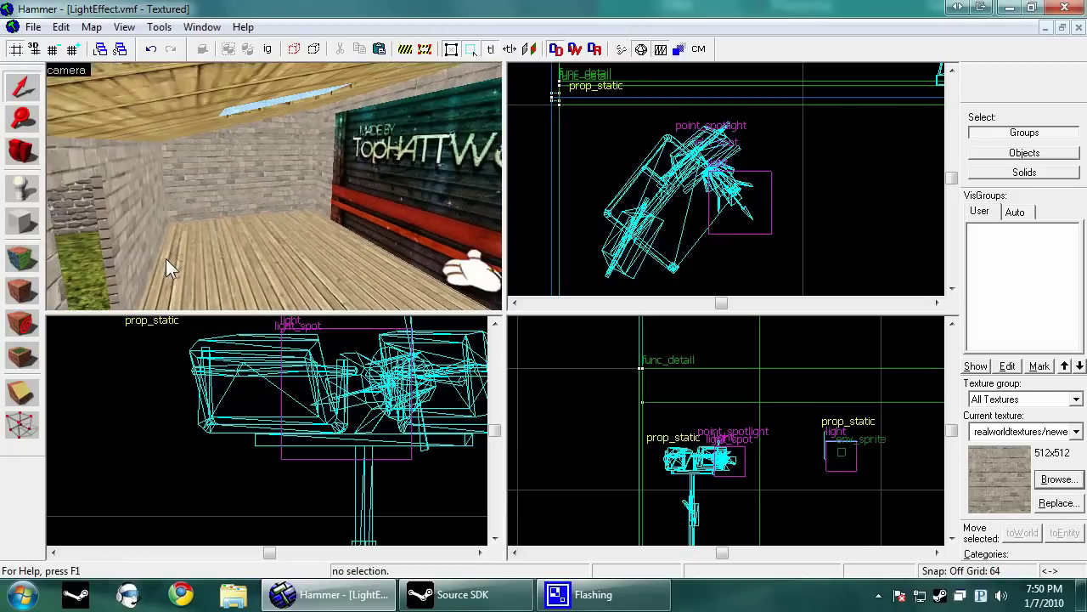
pyautogui.press('Left')
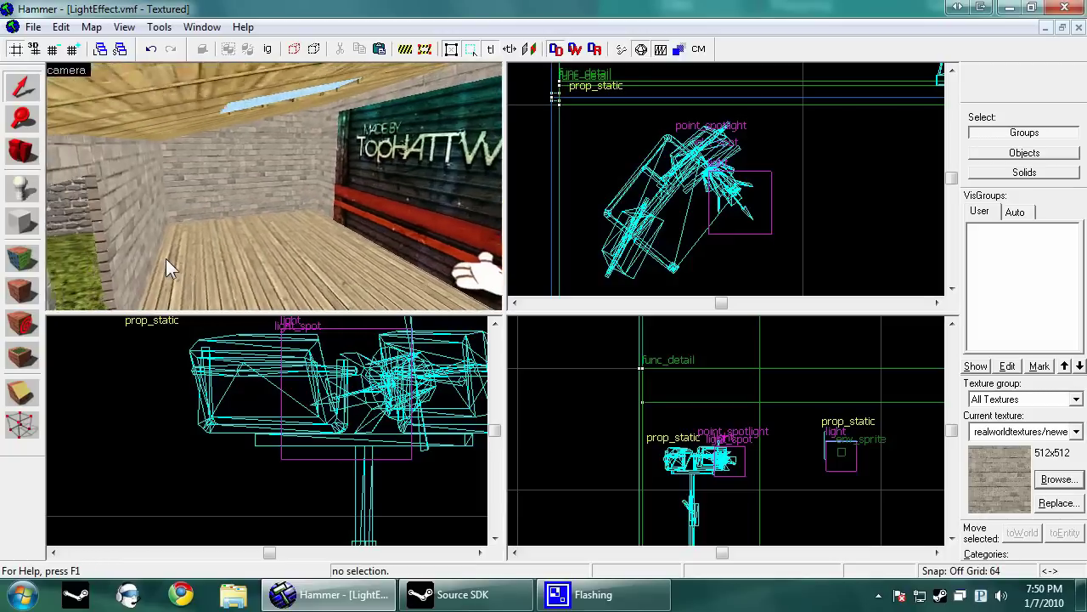
pyautogui.click(1056, 438)
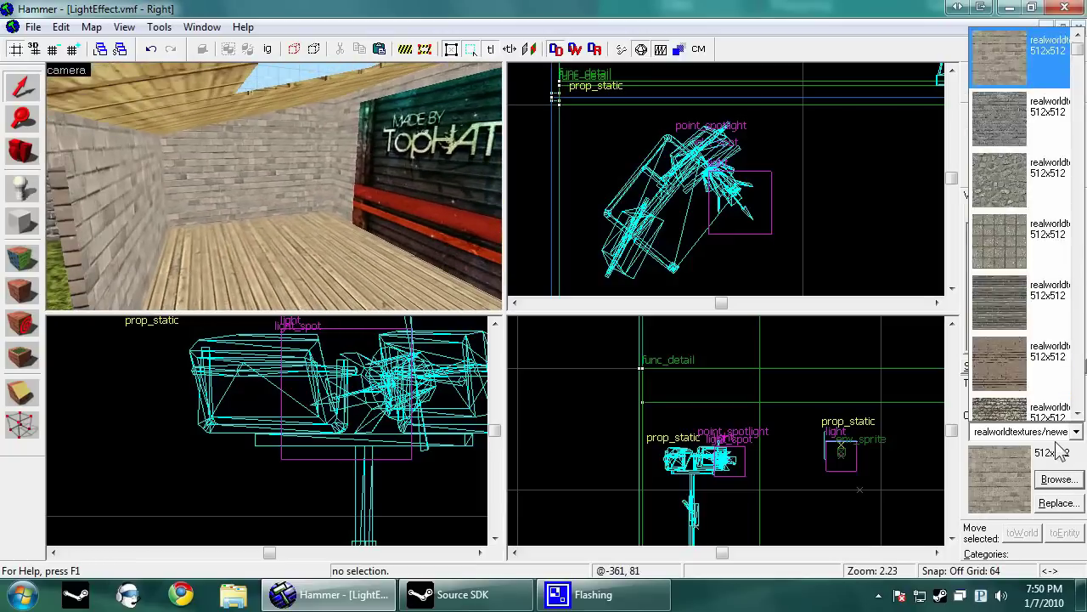
pyautogui.click(1055, 438)
pyautogui.click(1059, 477)
pyautogui.write('nodraw')
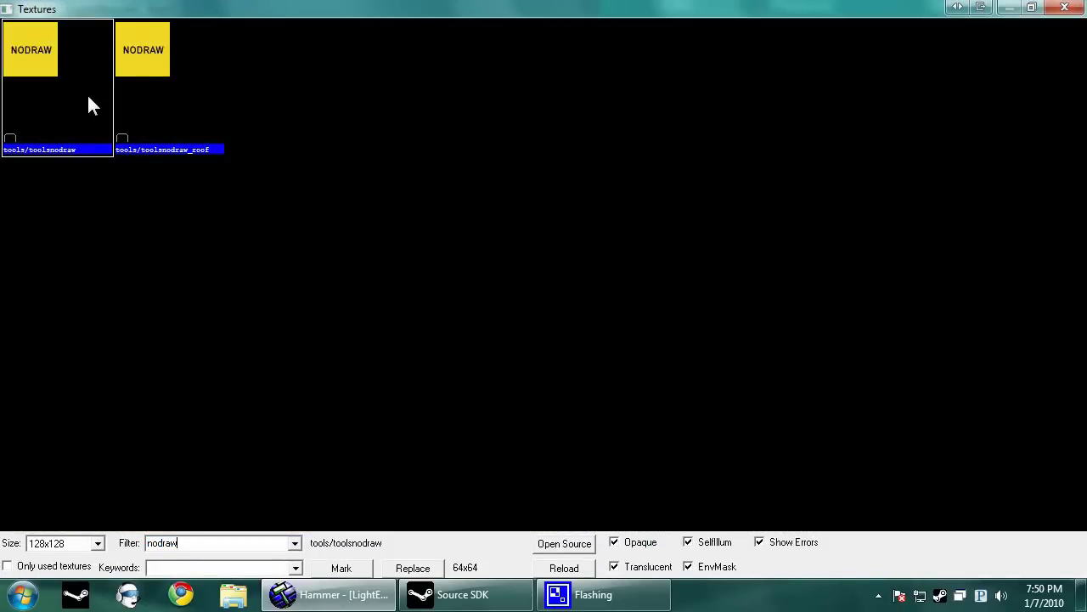
pyautogui.doubleClick(87, 93)
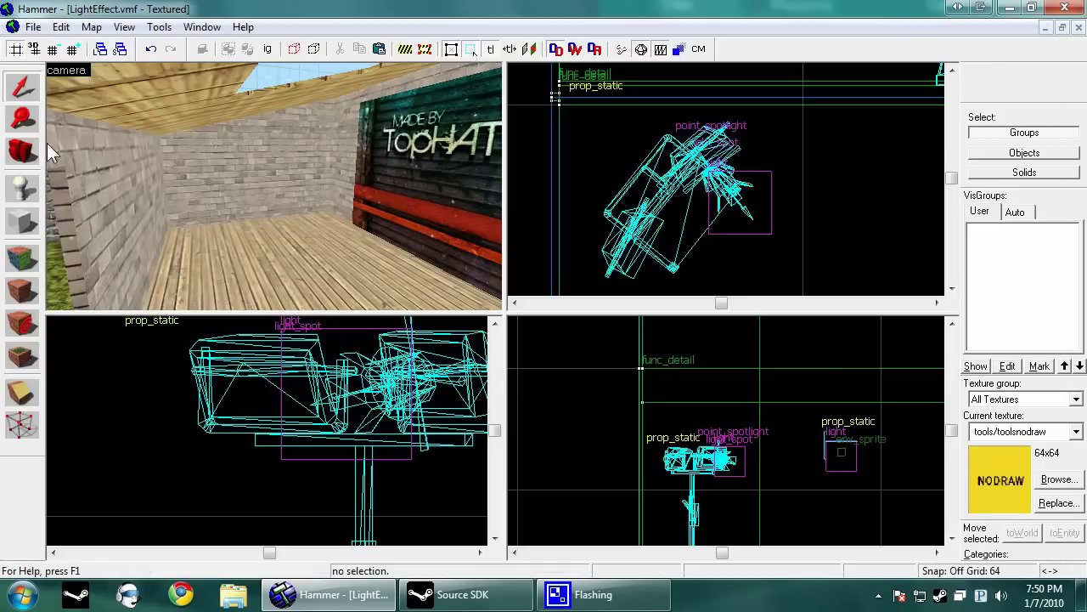
# - Outline a new block in the top view matching the roof's skylight opening, 64 units wide and 95 units long
pyautogui.click(123, 148)
pyautogui.click(28, 217)
pyautogui.scroll(-3, 687, 194)
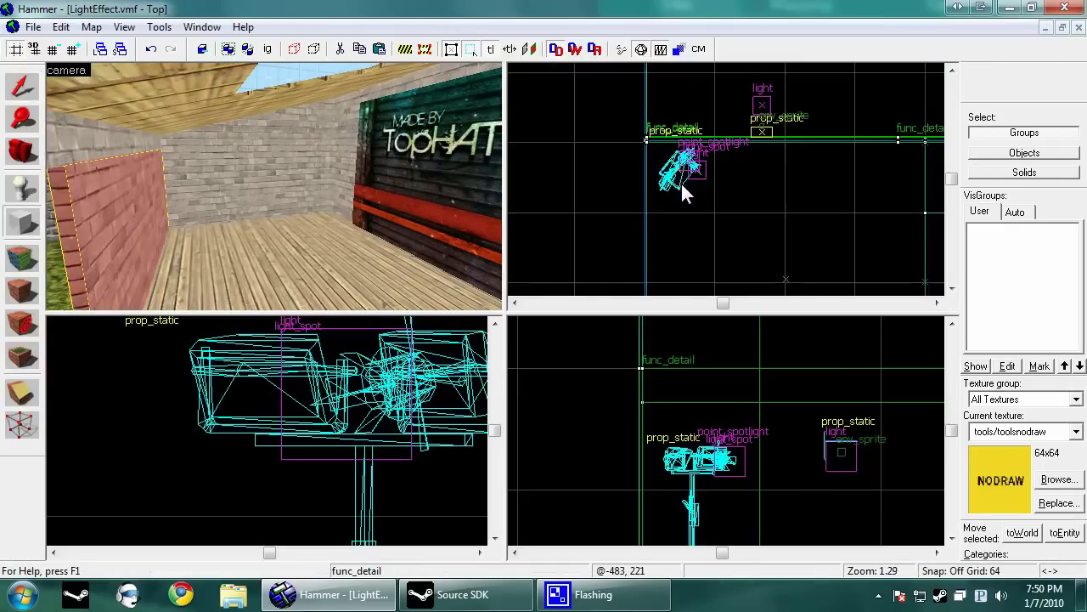
pyautogui.scroll(6, 740, 186)
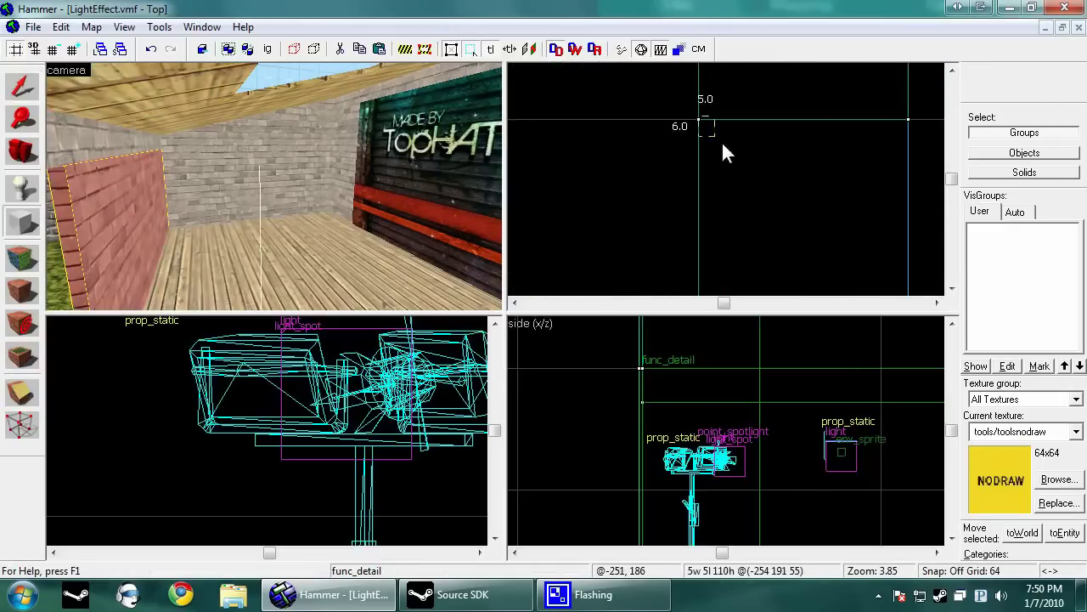
pyautogui.moveTo(723, 145); pyautogui.dragTo(907, 266)
pyautogui.scroll(2, 912, 269)
pyautogui.scroll(-12, 900, 249)
pyautogui.scroll(18, 906, 218)
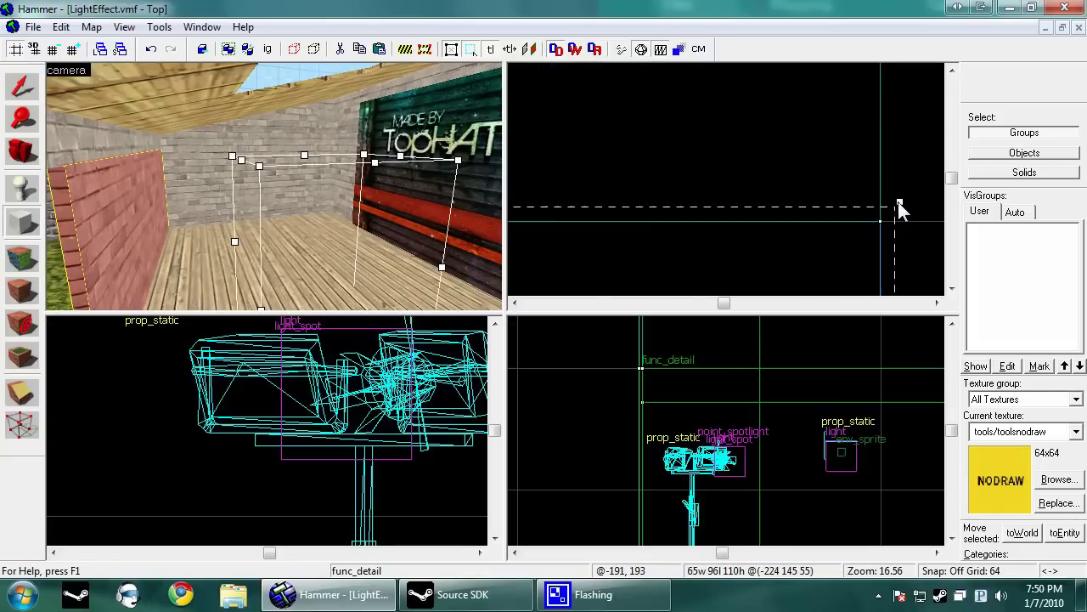
pyautogui.moveTo(899, 203); pyautogui.dragTo(885, 212)
# - Stretch the new block upward in the side view toward the skylight opening, making it 166 units tall
pyautogui.scroll(-11, 752, 467)
pyautogui.scroll(3, 722, 449)
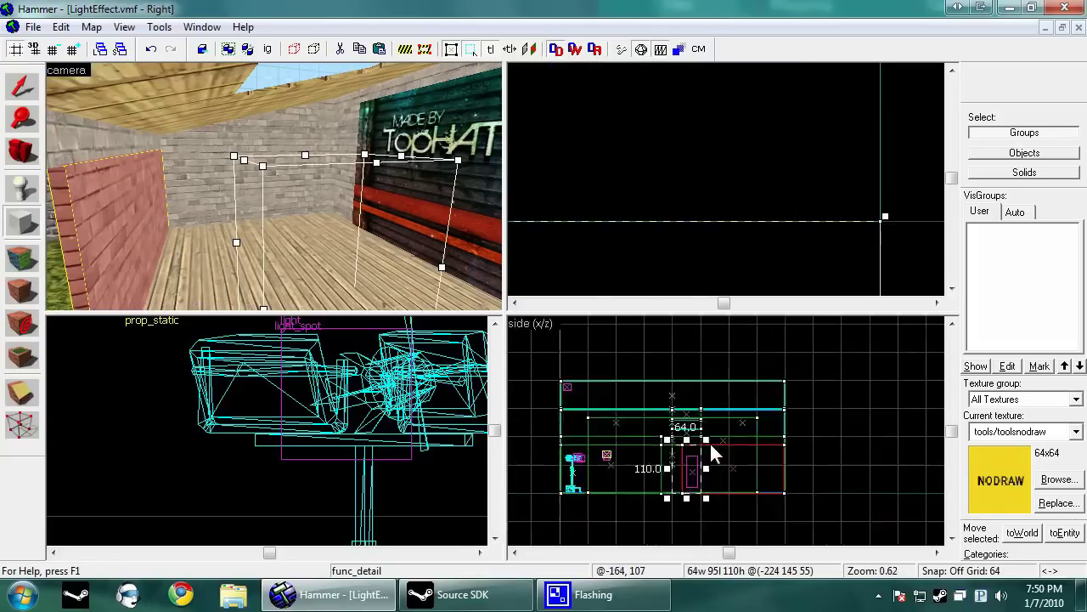
pyautogui.scroll(4, 696, 453)
pyautogui.moveTo(680, 448); pyautogui.dragTo(731, 353)
pyautogui.scroll(5, 718, 365)
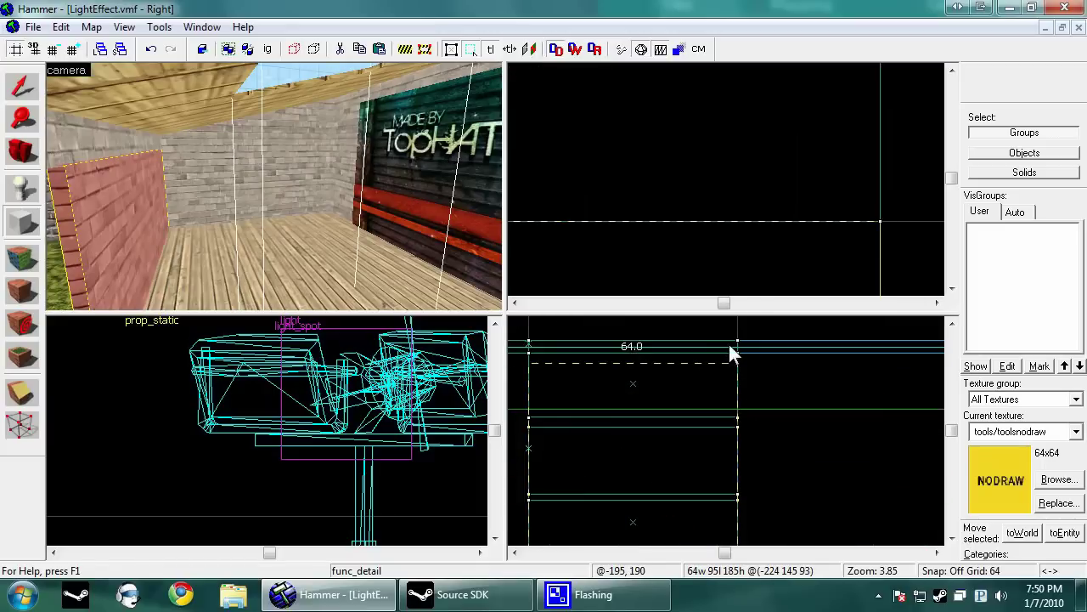
pyautogui.moveTo(713, 397); pyautogui.dragTo(702, 417)
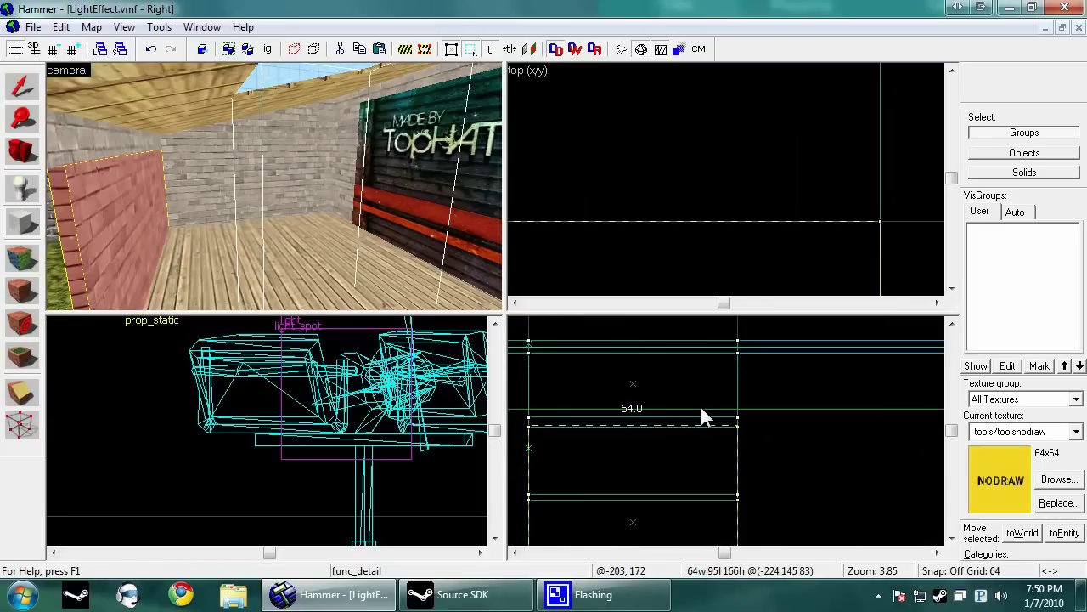
# - Create the nodraw block and slant it by moving its four bottom vertices diagonally, widening the footprint to 102 by 156 units
pyautogui.press('Return')
pyautogui.click(22, 88)
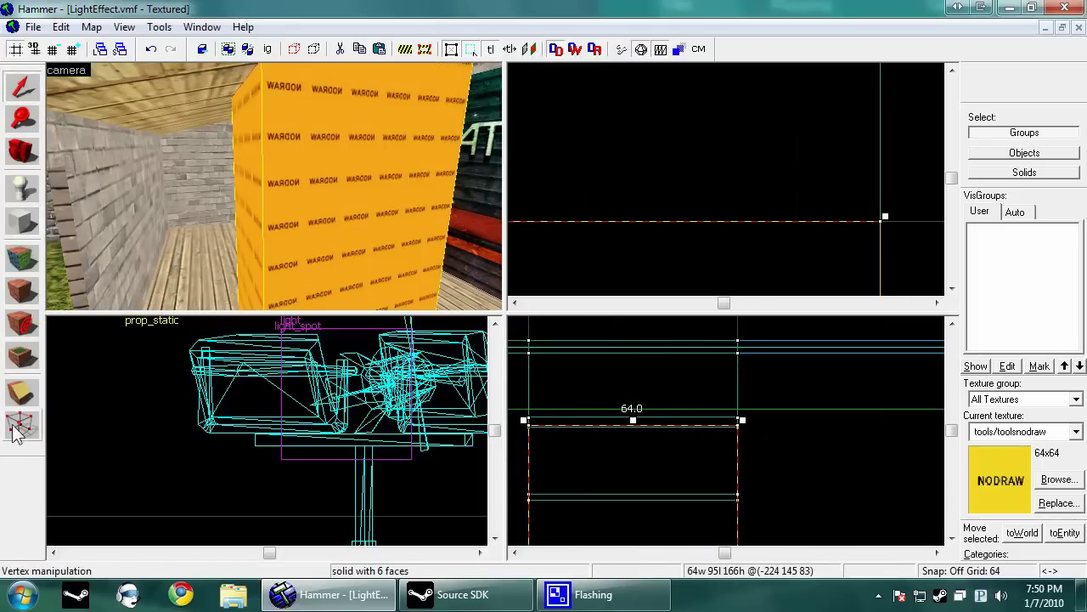
pyautogui.press('z')
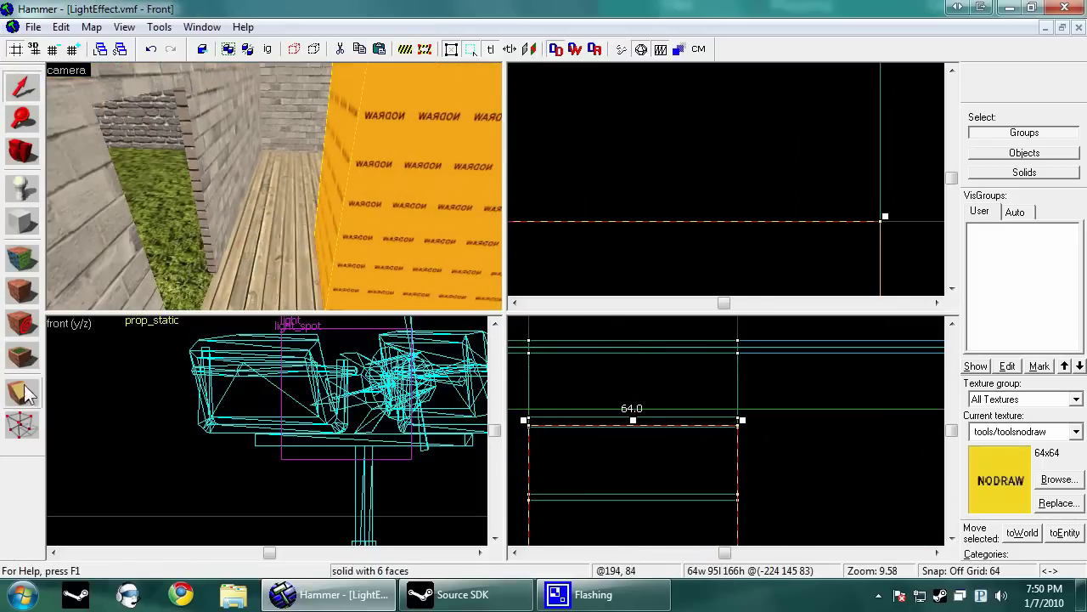
pyautogui.click(23, 432)
pyautogui.scroll(-10, 670, 430)
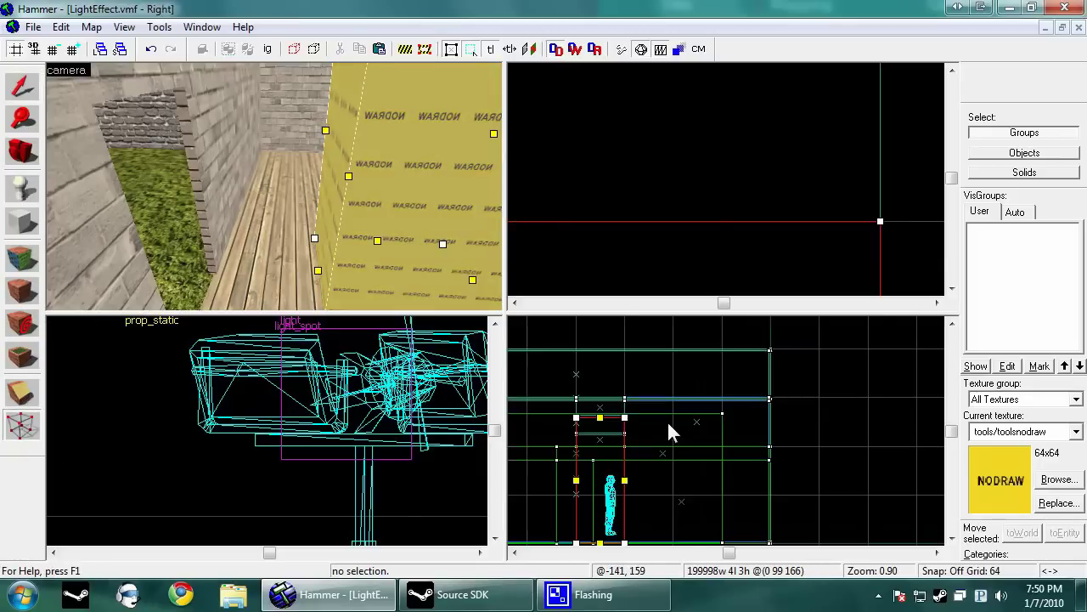
pyautogui.scroll(-8, 669, 197)
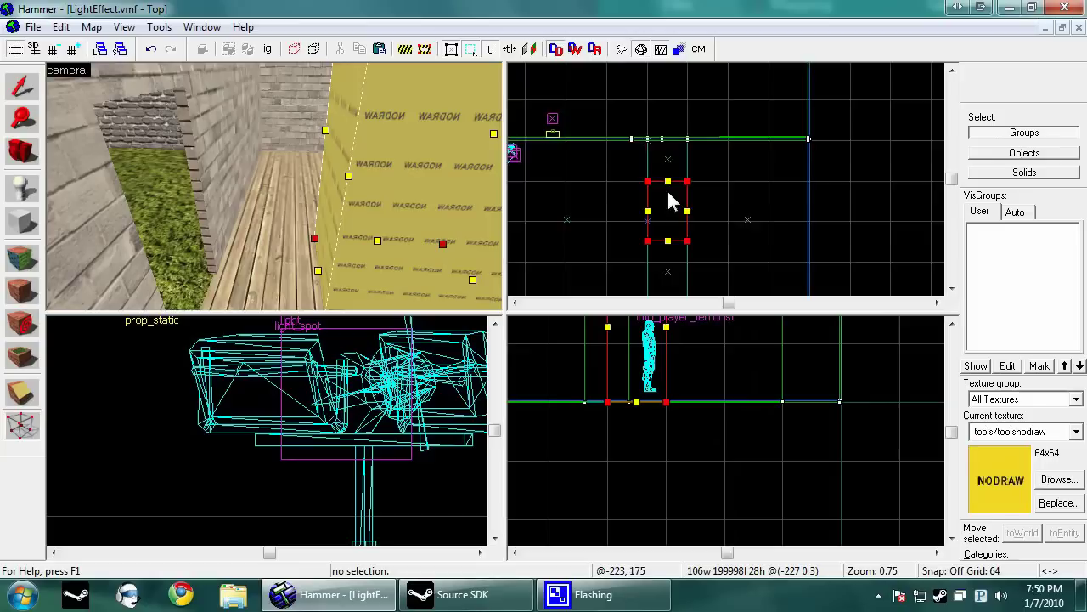
pyautogui.scroll(6, 697, 210)
pyautogui.moveTo(687, 239); pyautogui.dragTo(742, 187)
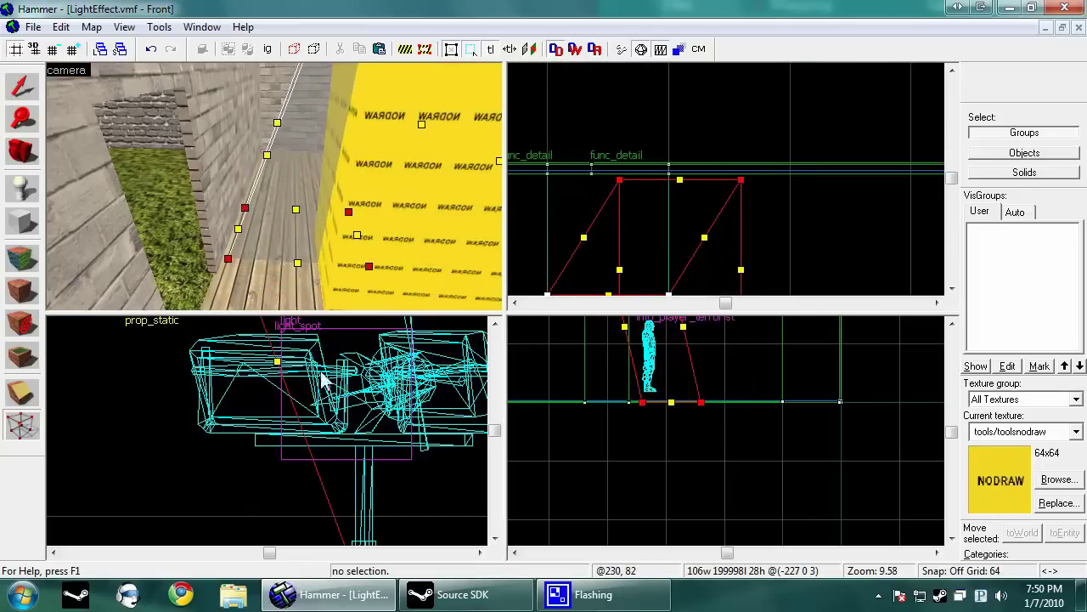
# - Lower the slanted block's raised top vertices onto the roofline so its top face follows the roof's slope
pyautogui.press('z')
pyautogui.press('s')
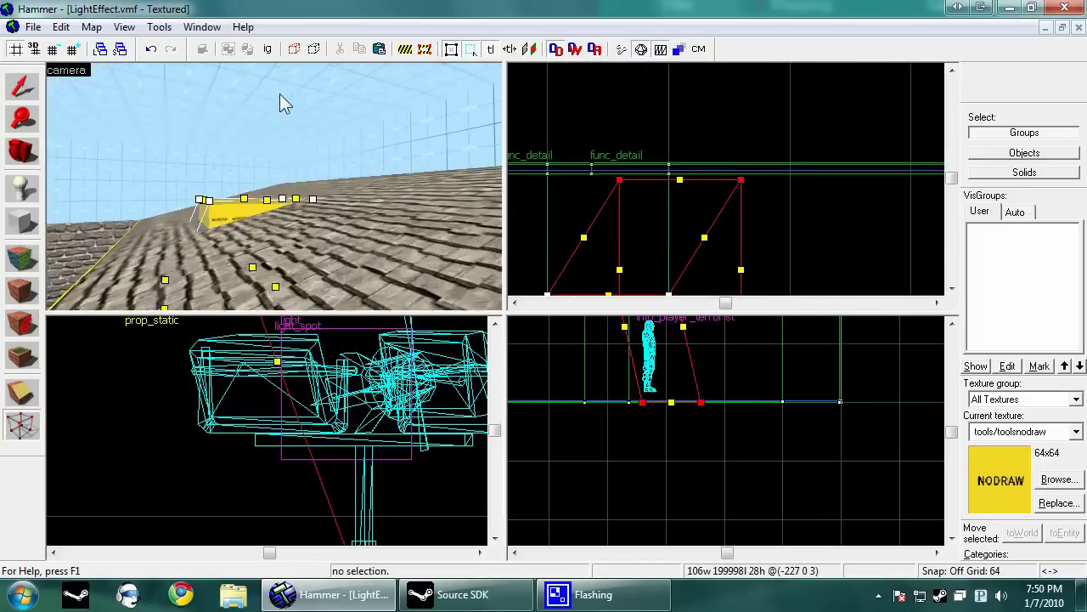
pyautogui.scroll(-14, 240, 389)
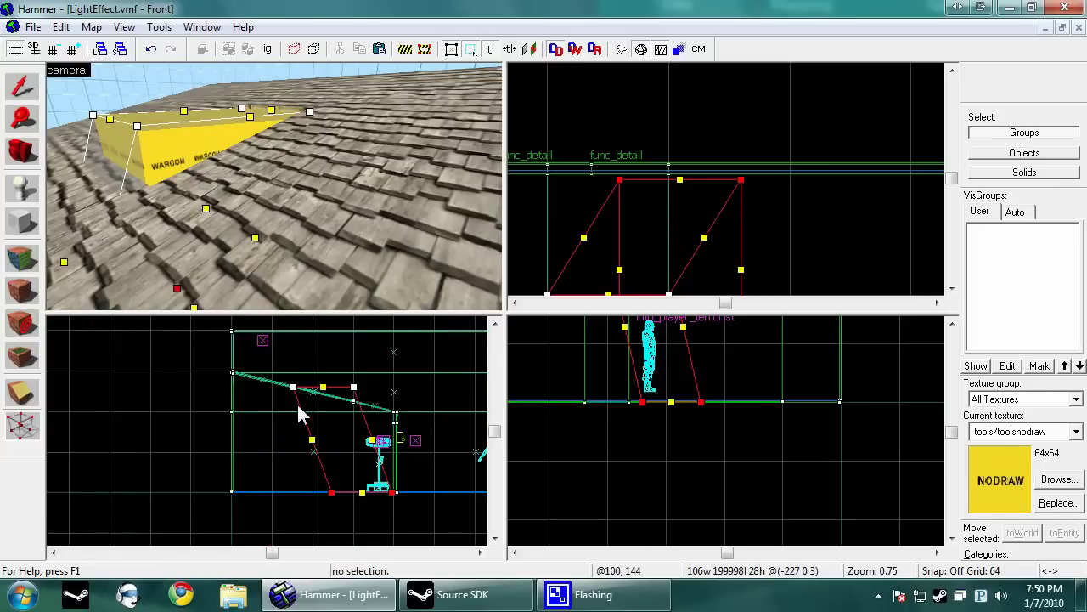
pyautogui.scroll(6, 339, 398)
pyautogui.scroll(3, 386, 364)
pyautogui.moveTo(388, 365)
pyautogui.mouseDown()
pyautogui.moveTo(395, 447)
pyautogui.moveTo(406, 432)
pyautogui.mouseUp()
pyautogui.click(21, 86)
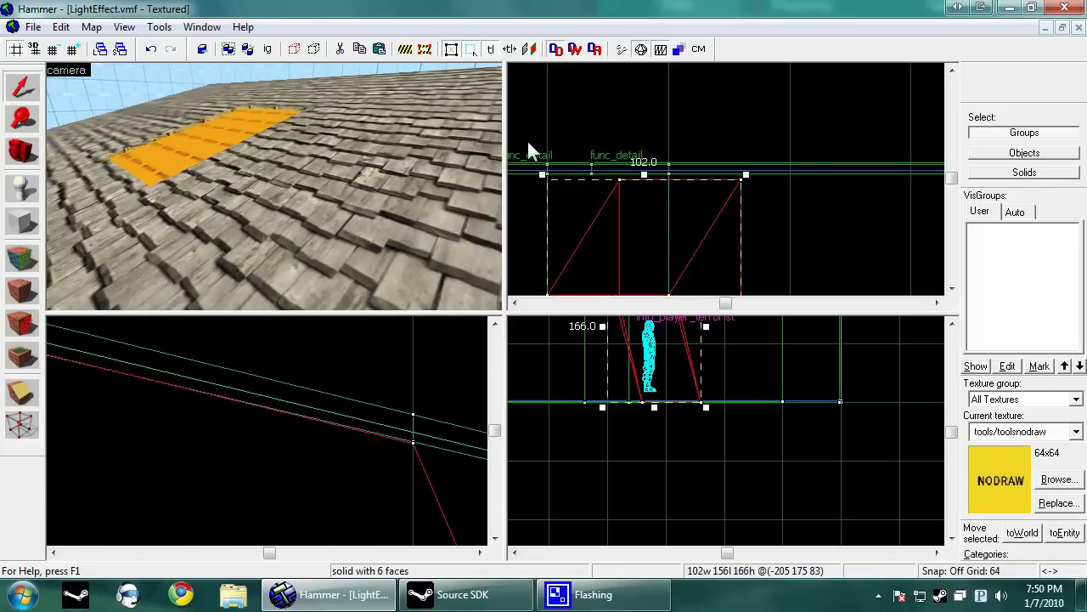
# - Cover the slanted block's side faces with the models/effects/vol_light texture
pyautogui.click(528, 139)
pyautogui.press('z')
pyautogui.press('w')
pyautogui.press('z')
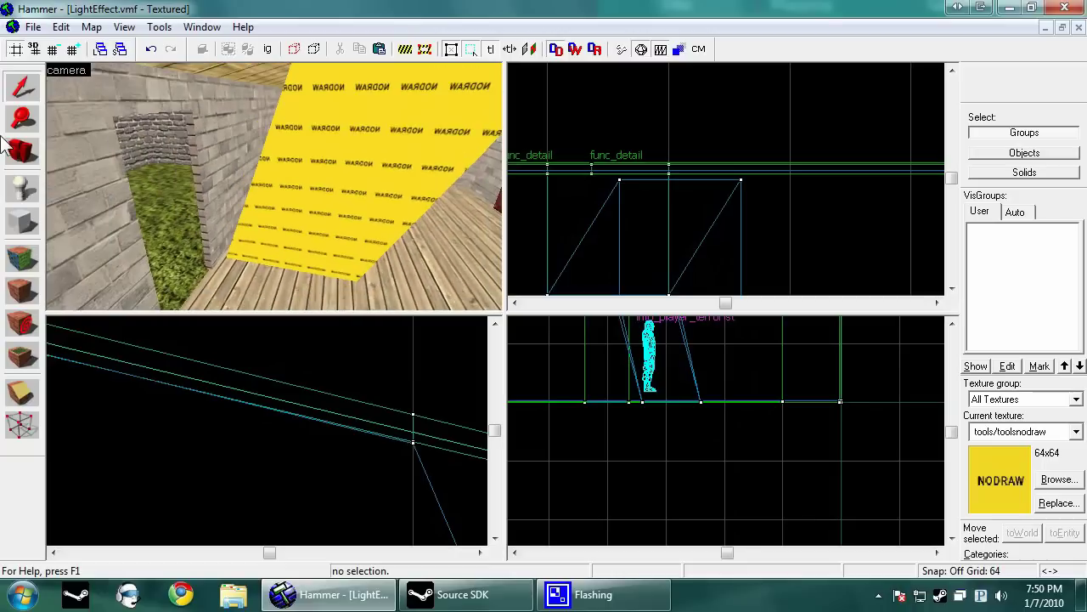
pyautogui.click(27, 266)
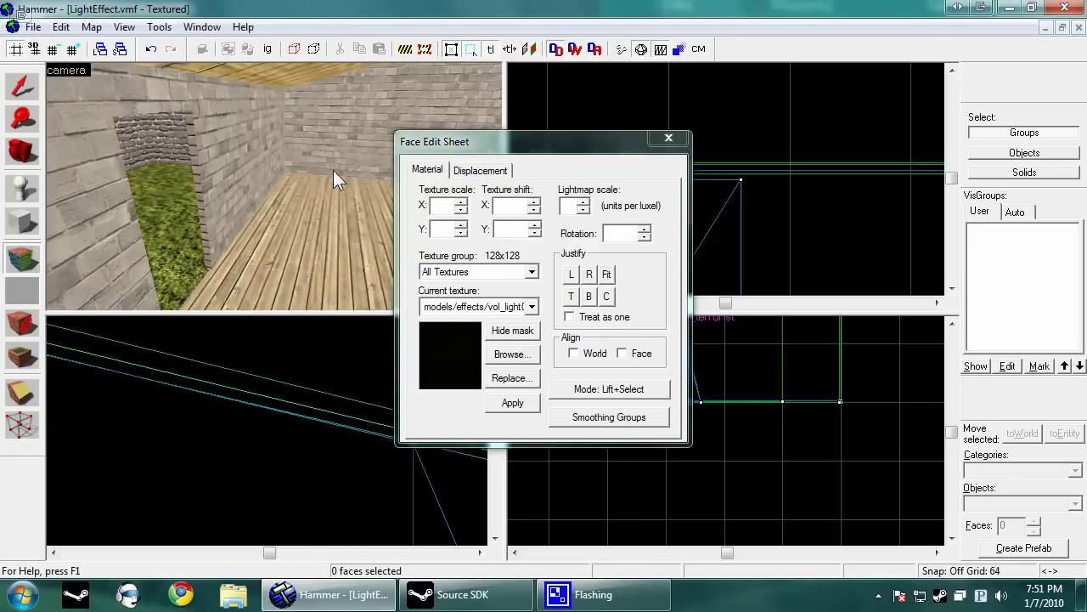
pyautogui.press('z')
pyautogui.press('s')
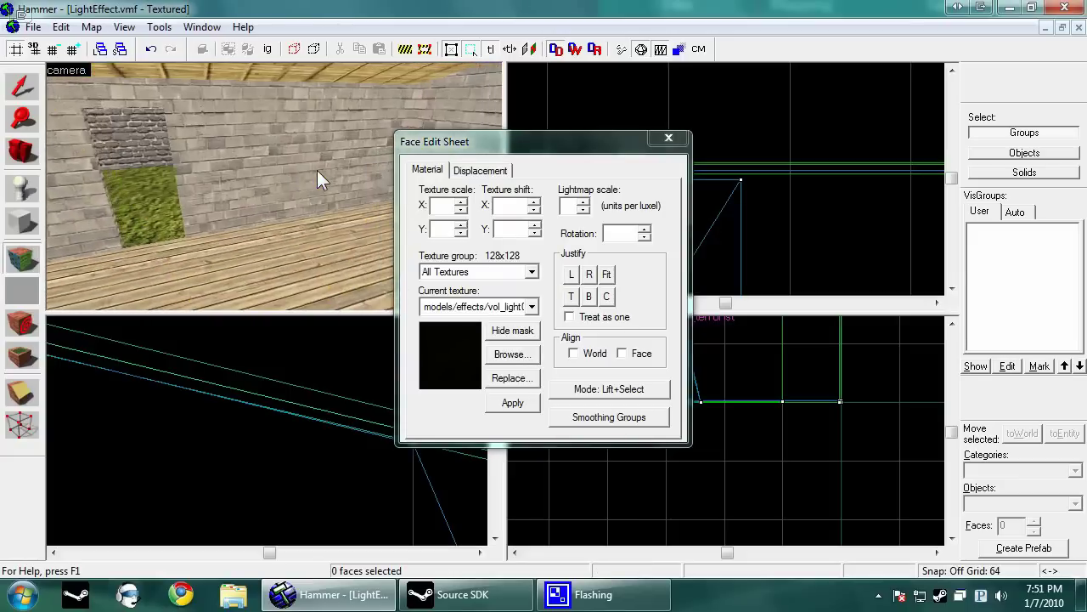
pyautogui.press('d')
pyautogui.press('z')
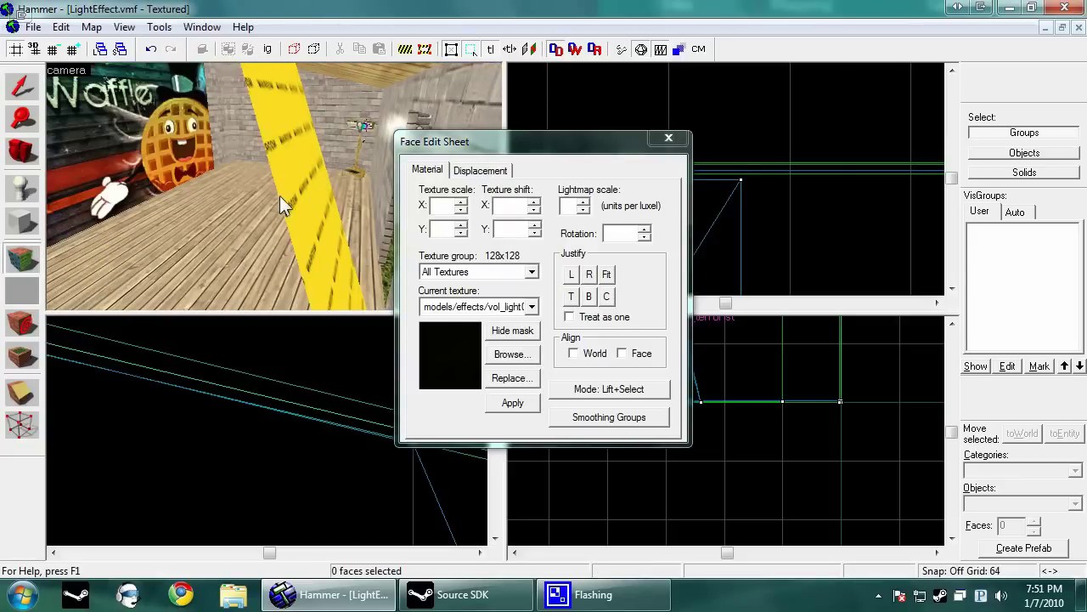
pyautogui.hotkey('shift', 's')
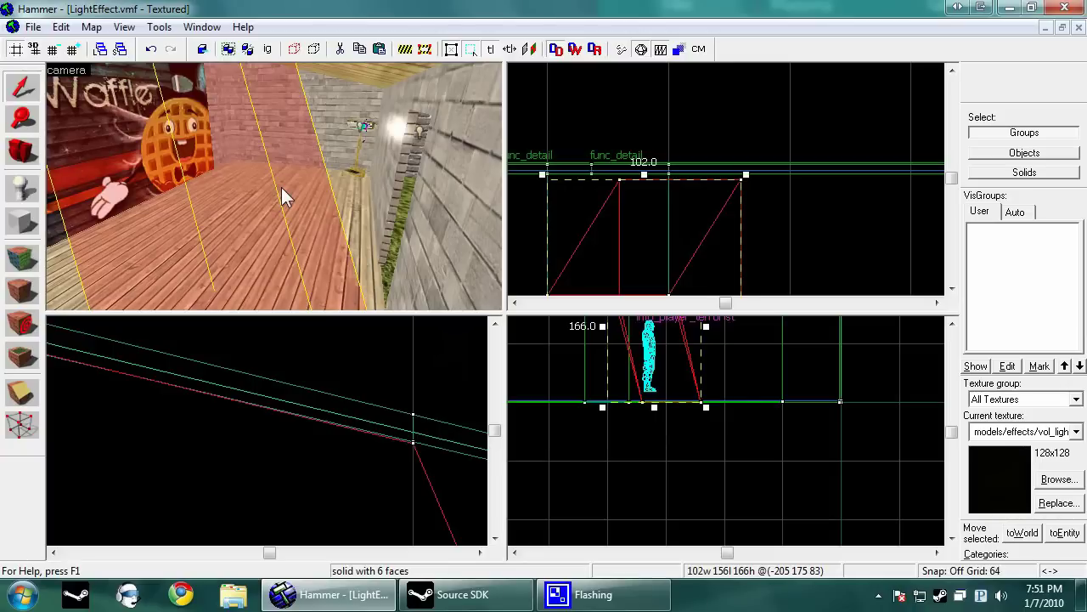
# - Turn the light block into a brush entity of class func_illusionary
pyautogui.hotkey('alt', 'Return')
pyautogui.click(506, 164)
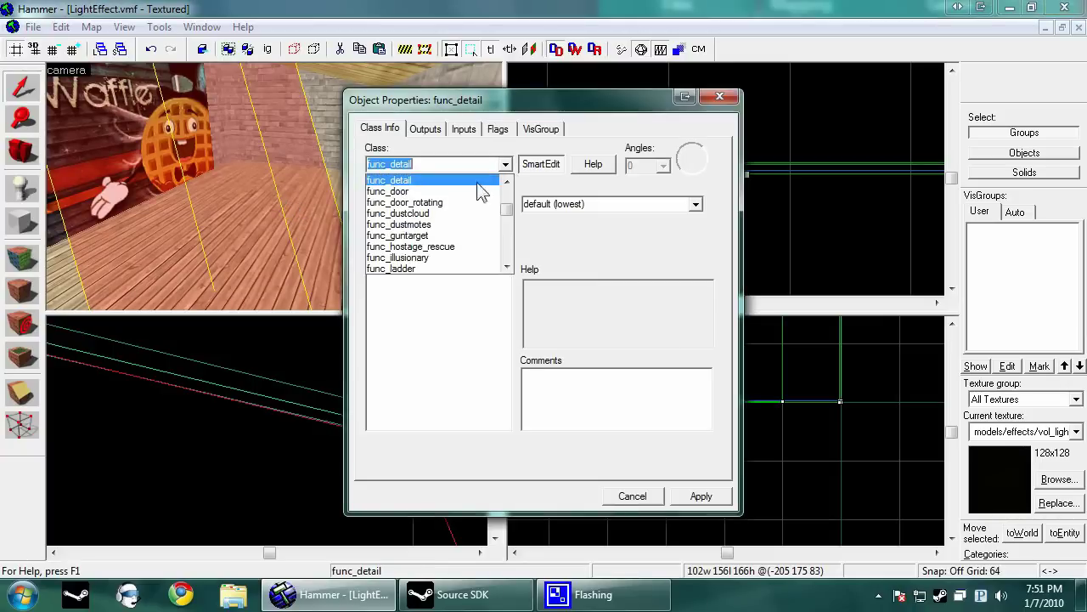
pyautogui.click(450, 257)
pyautogui.click(701, 495)
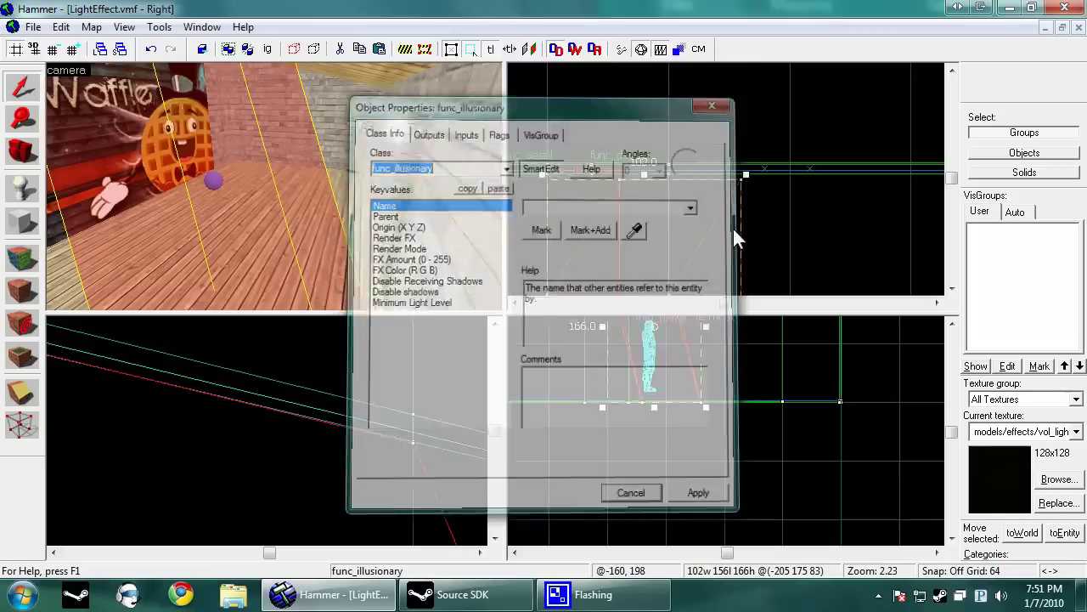
# - Duplicate the light brush in the top view and shrink the copy to 98 by 154 units, just inside the original
pyautogui.scroll(-7, 716, 164)
pyautogui.scroll(13, 716, 163)
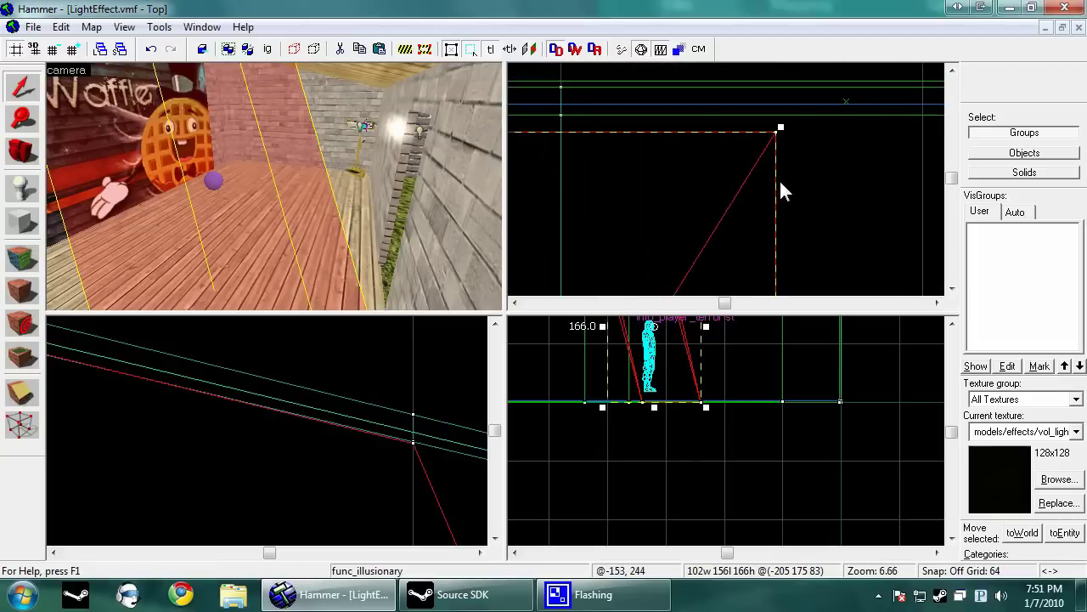
pyautogui.moveTo(782, 191)
pyautogui.mouseDown()
pyautogui.moveTo(772, 199)
pyautogui.moveTo(770, 183)
pyautogui.mouseUp()
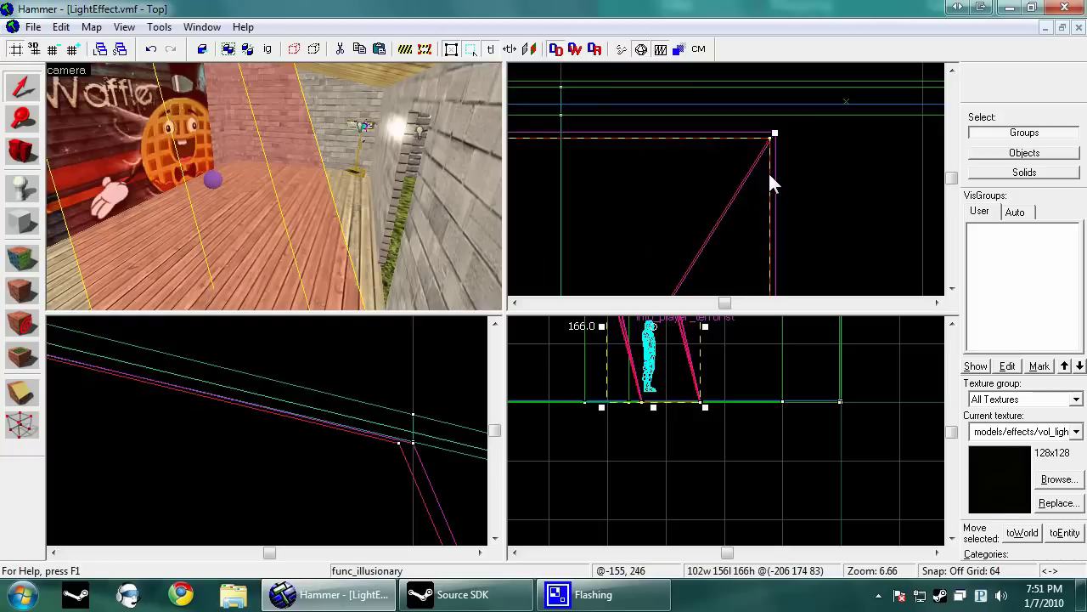
pyautogui.scroll(-6, 669, 227)
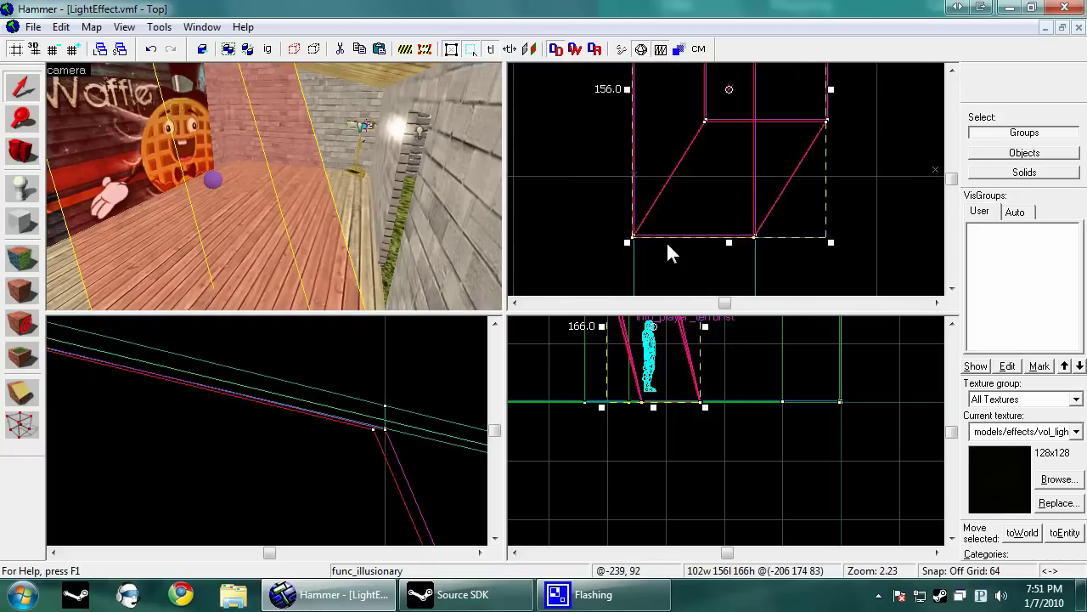
pyautogui.scroll(7, 668, 252)
pyautogui.moveTo(626, 245); pyautogui.dragTo(645, 237)
pyautogui.scroll(-3, 632, 440)
pyautogui.scroll(6, 646, 346)
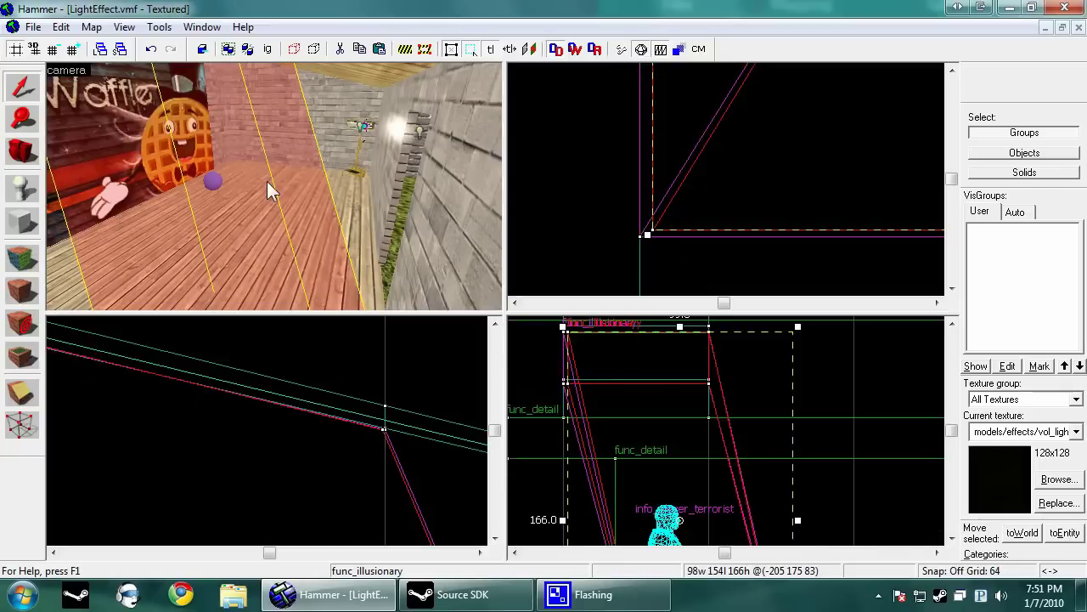
pyautogui.press('a')
pyautogui.press('z')
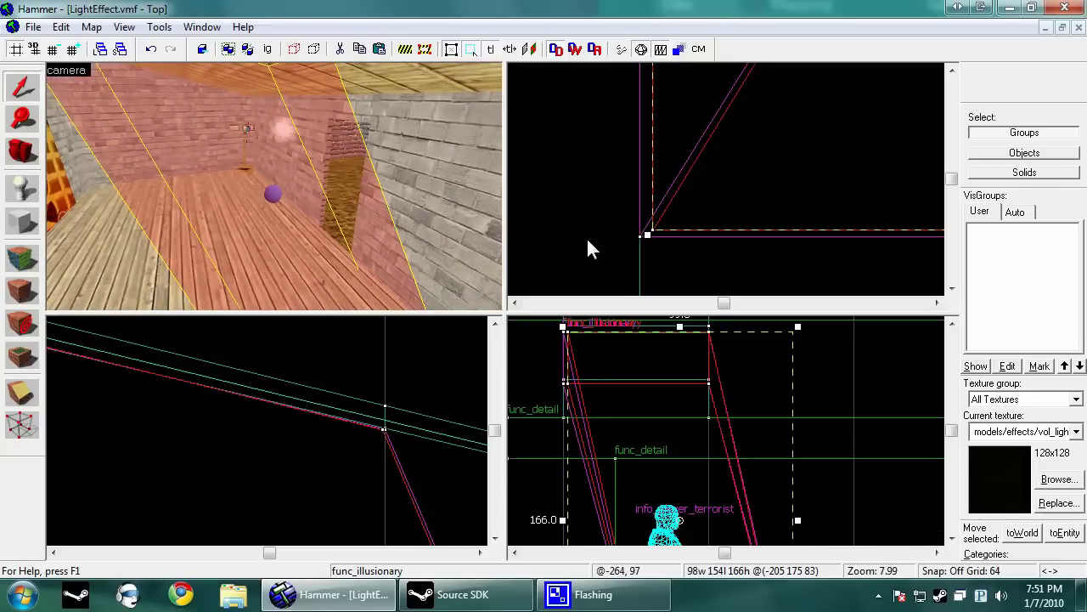
# - Duplicate the original 102 by 156 unit light brush and place the copy beside it in the top view
pyautogui.press('Escape')
pyautogui.press('a')
pyautogui.press('w')
pyautogui.press('d')
pyautogui.click(304, 215)
pyautogui.scroll(-10, 626, 230)
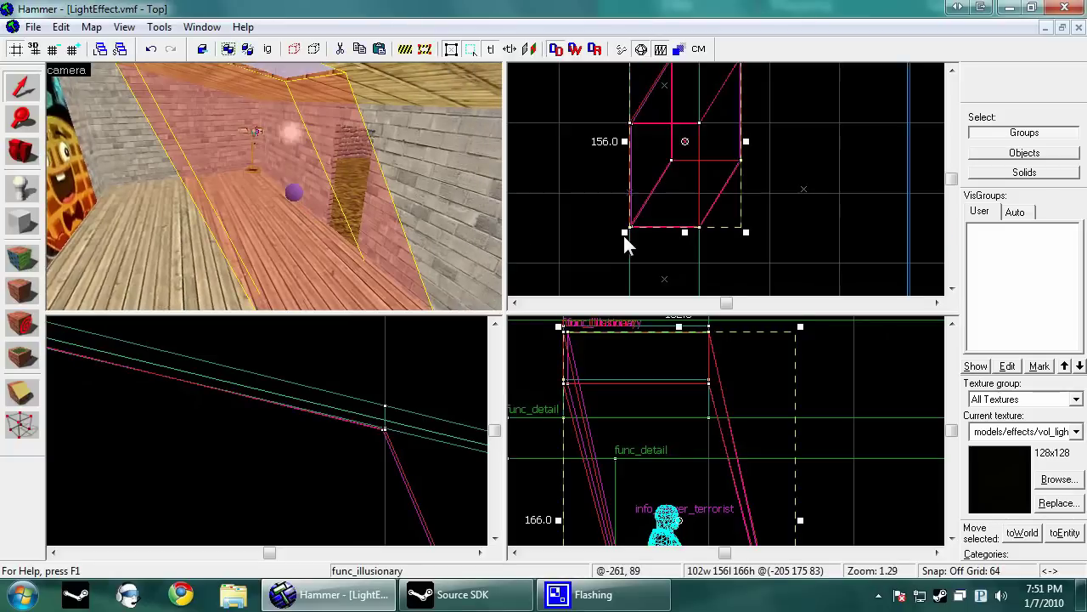
pyautogui.scroll(-3, 627, 235)
pyautogui.scroll(7, 641, 192)
pyautogui.scroll(-5, 674, 163)
pyautogui.moveTo(684, 161); pyautogui.dragTo(576, 179)
# - Texture the separate copy with tools/toolstrigger and move it back into the same place as the original light brush
pyautogui.press('z')
pyautogui.press('a')
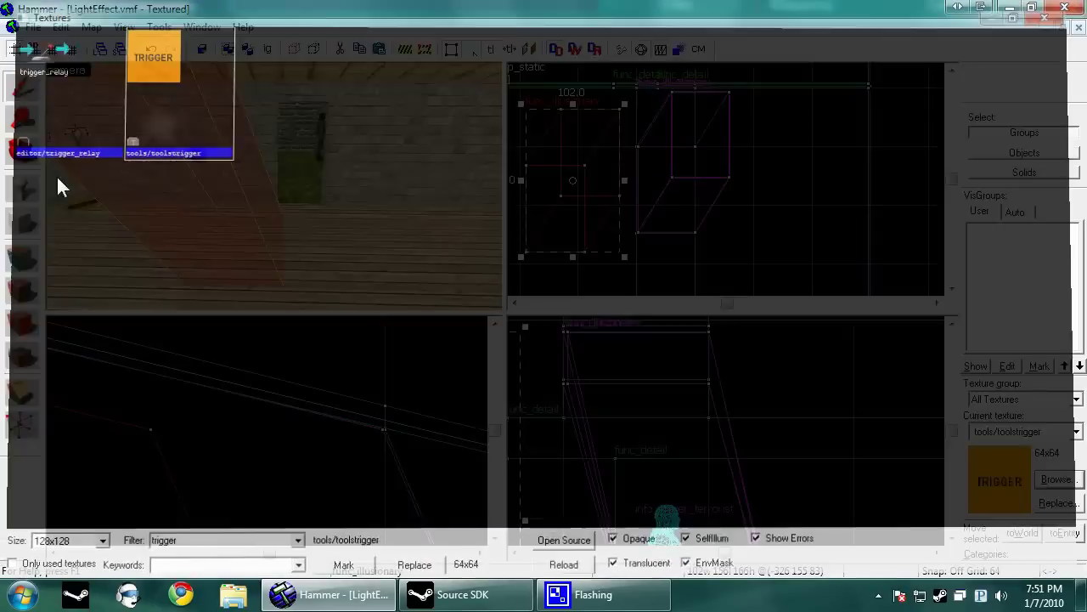
pyautogui.click(21, 290)
pyautogui.click(11, 99)
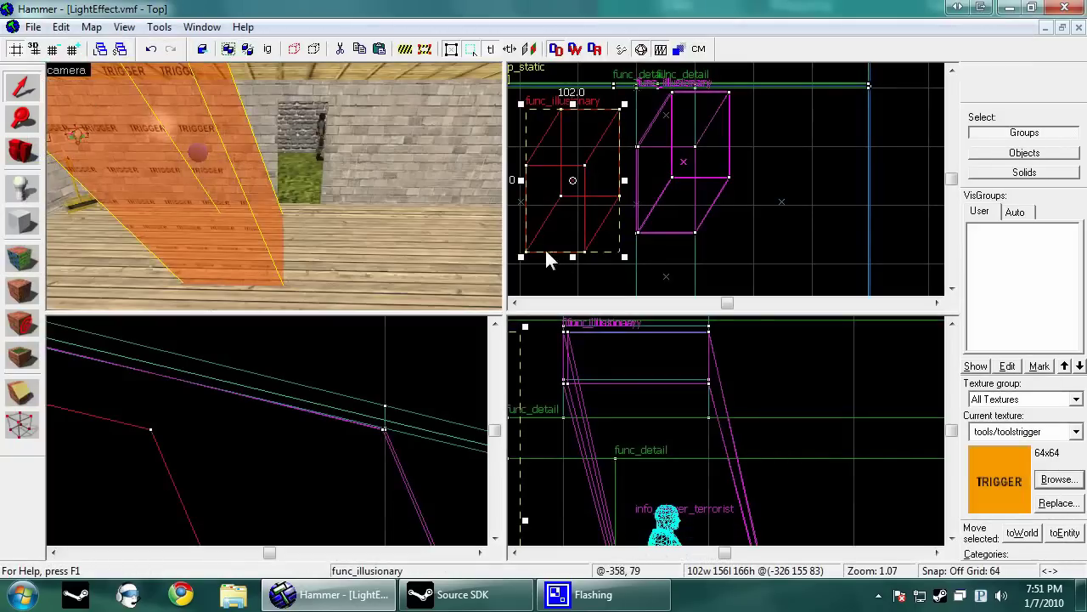
pyautogui.scroll(9, 681, 222)
pyautogui.moveTo(578, 237)
pyautogui.mouseDown()
pyautogui.moveTo(682, 221)
pyautogui.moveTo(713, 199)
pyautogui.moveTo(691, 206)
pyautogui.mouseUp()
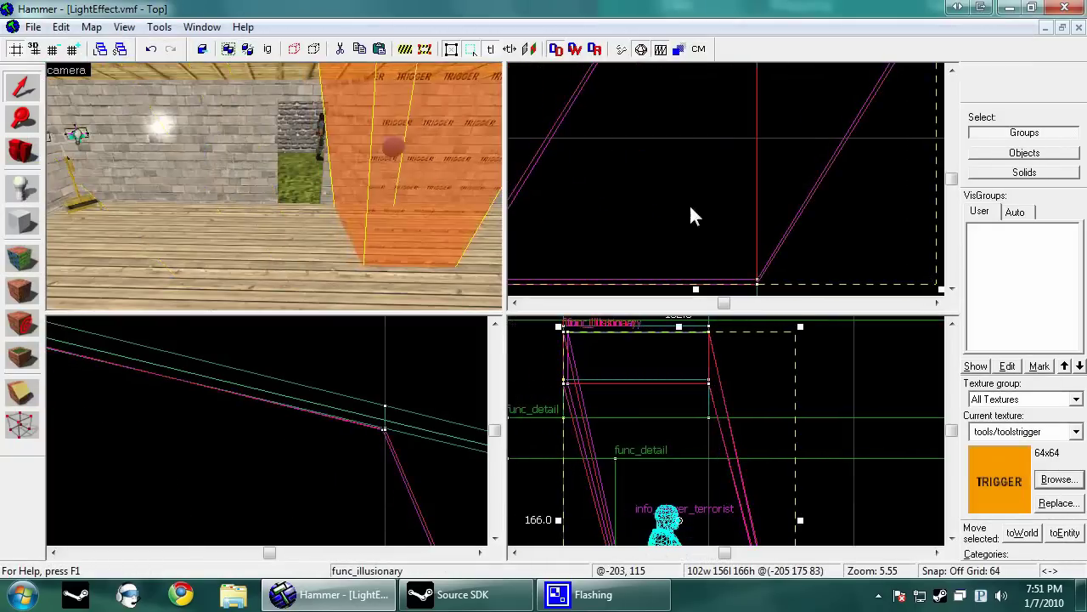
# - Change the trigger-textured brush's entity class to func_dustmotes
pyautogui.hotkey('alt', 'Return')
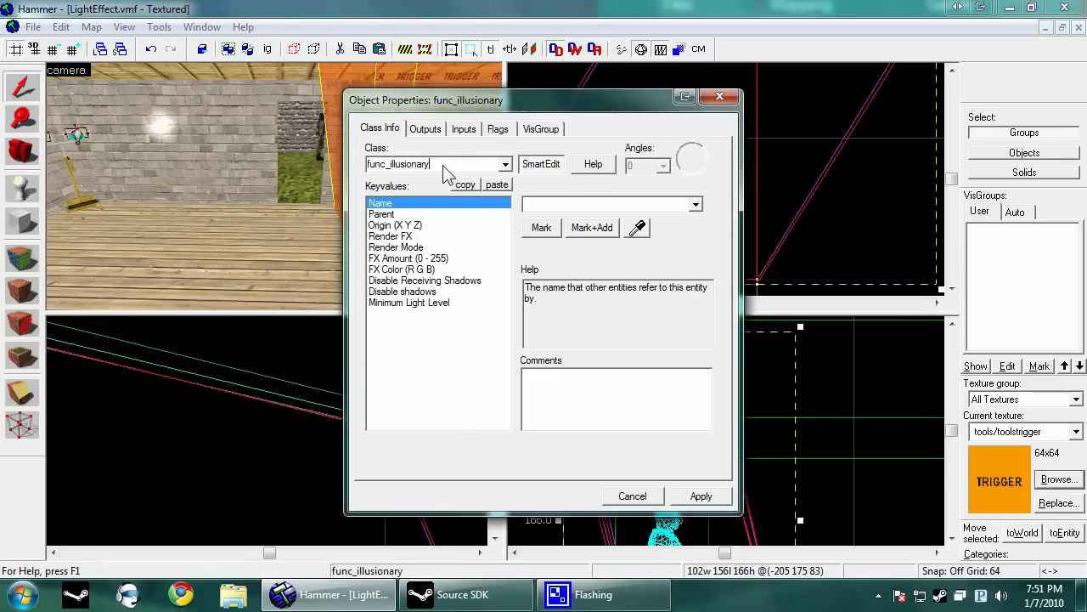
pyautogui.write('func_dustmotes')
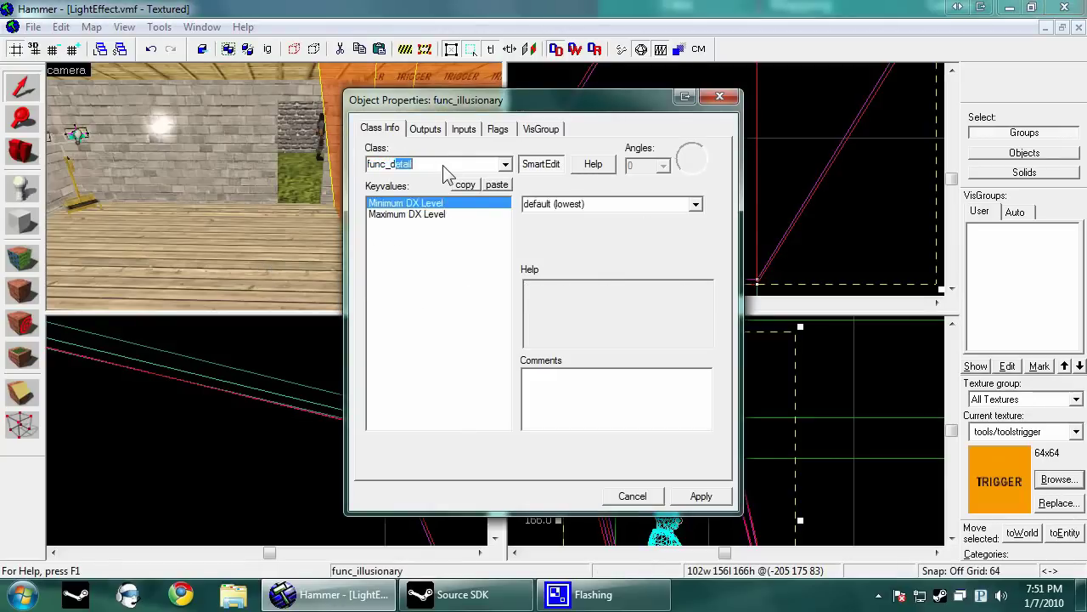
pyautogui.click(695, 497)
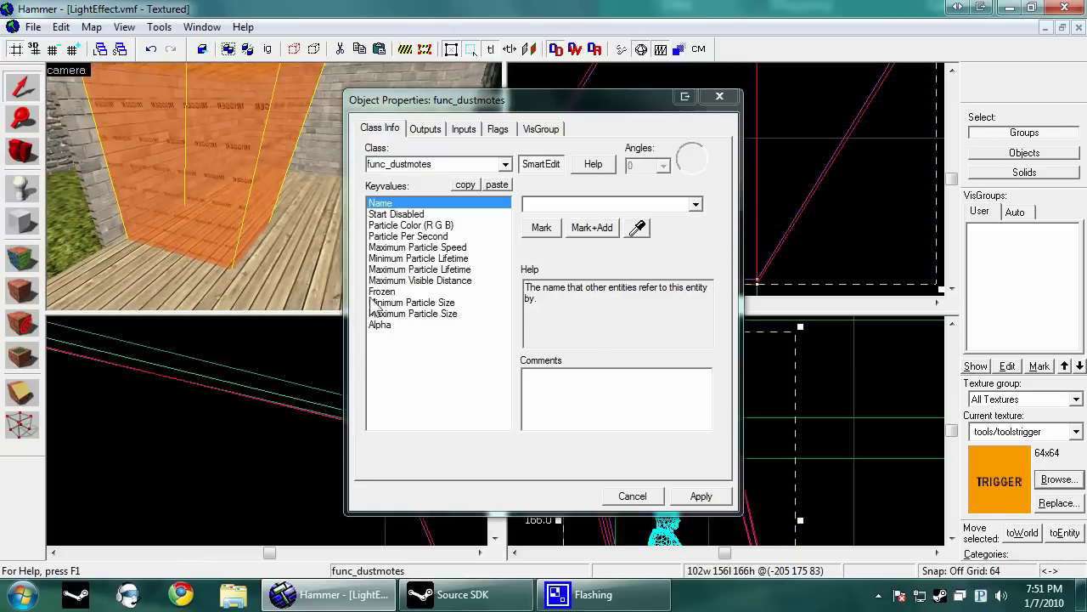
# - Set the dust motes' particle color to a pale yellow of 255 233 155 and their alpha to 50
pyautogui.click(414, 225)
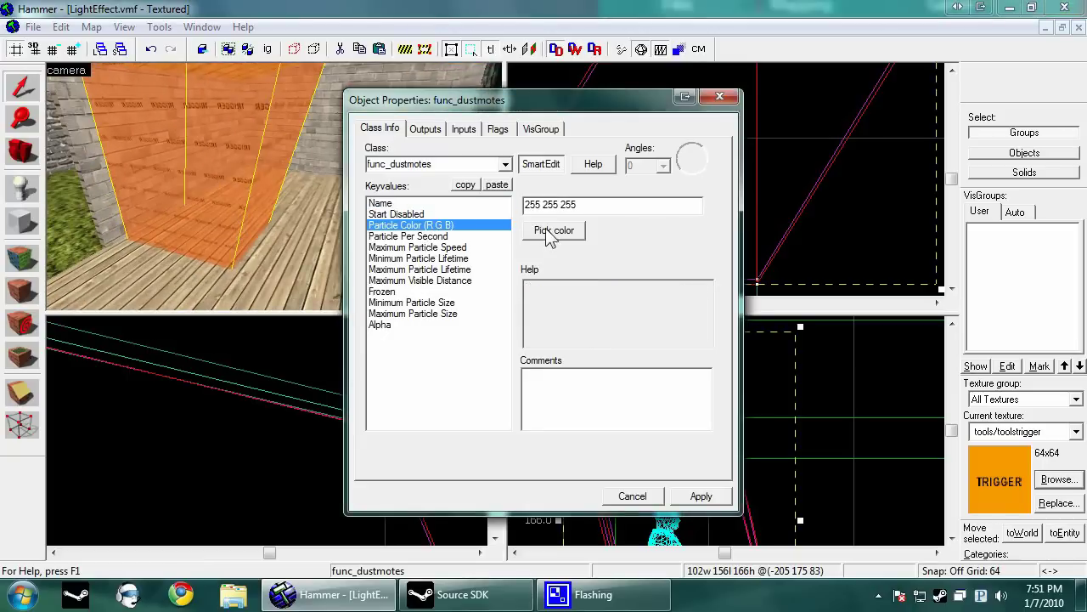
pyautogui.click(553, 230)
pyautogui.click(718, 224)
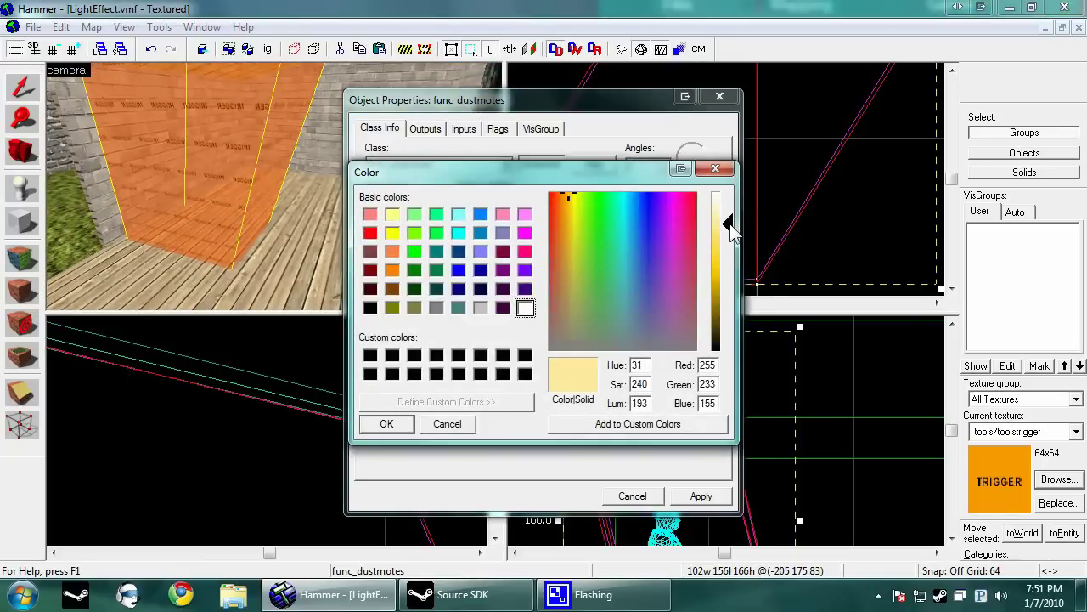
pyautogui.click(387, 423)
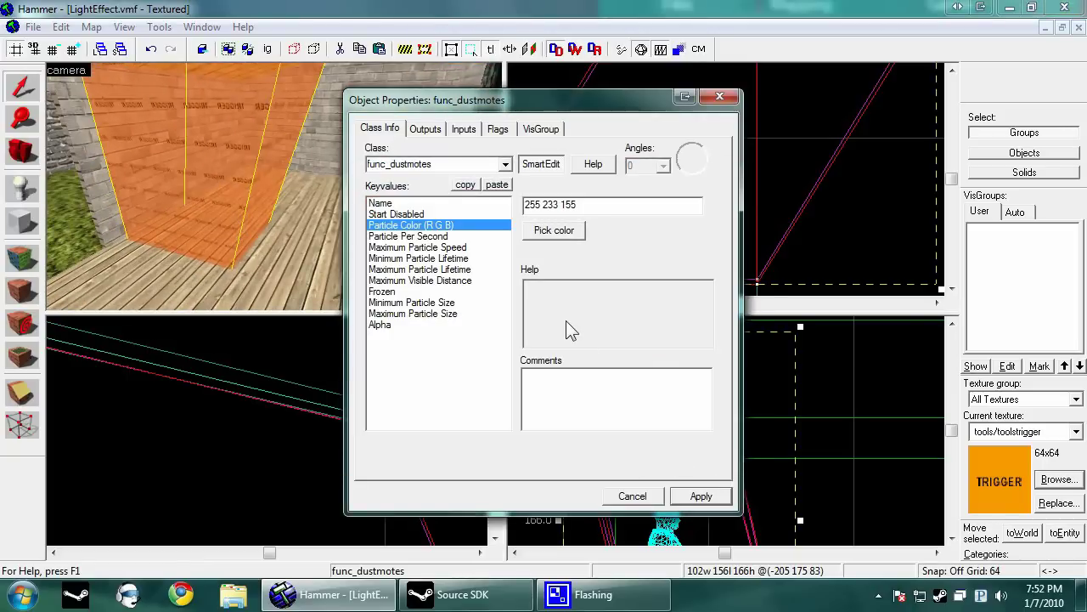
pyautogui.click(406, 326)
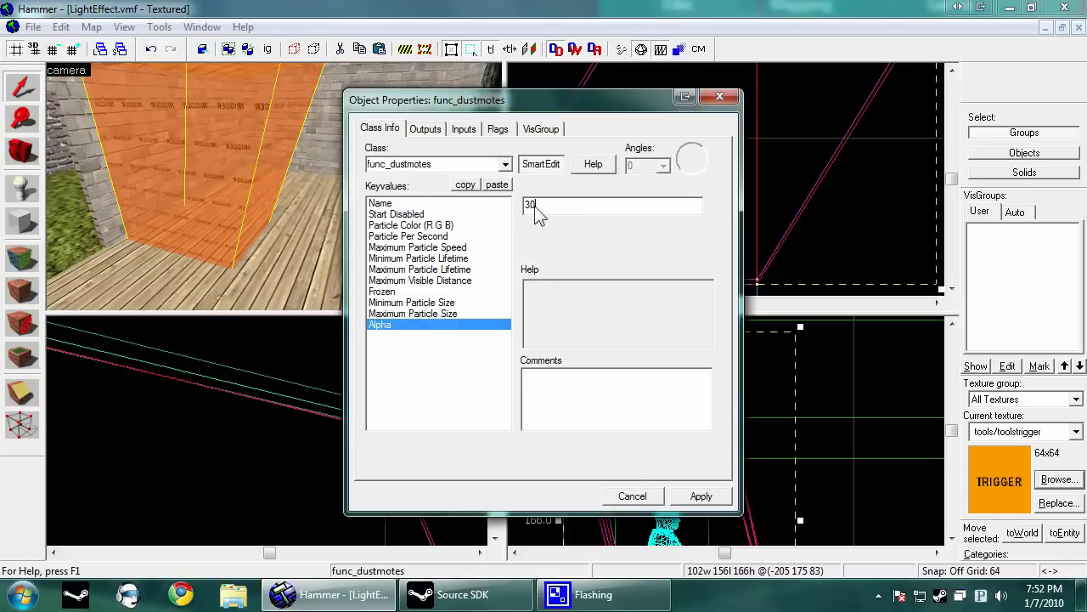
pyautogui.moveTo(534, 206); pyautogui.dragTo(523, 206)
pyautogui.write('50')
pyautogui.click(702, 495)
# - Replace the dust motes' minimum particle size and set the maximum particle size to 50
pyautogui.click(408, 303)
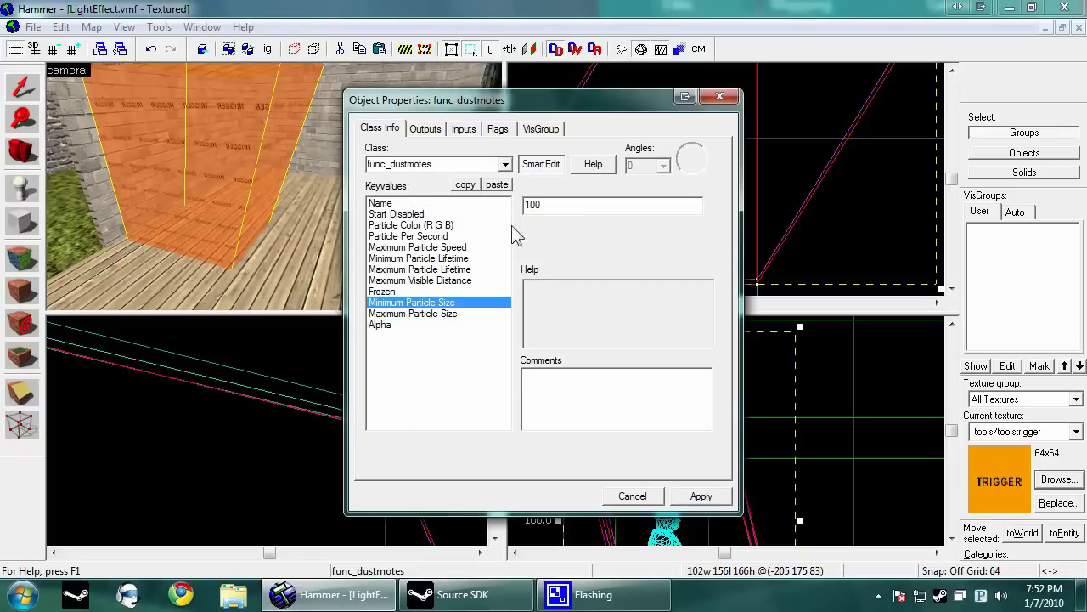
pyautogui.moveTo(563, 205); pyautogui.dragTo(497, 212)
pyautogui.click(706, 503)
pyautogui.moveTo(552, 208); pyautogui.dragTo(525, 211)
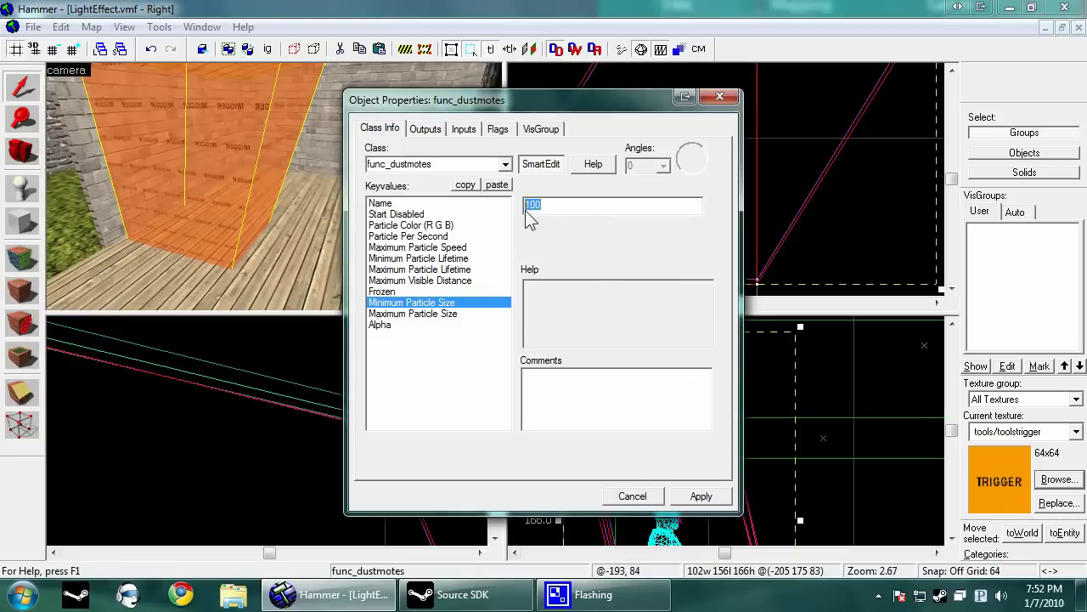
pyautogui.click(413, 313)
pyautogui.moveTo(548, 213); pyautogui.dragTo(480, 208)
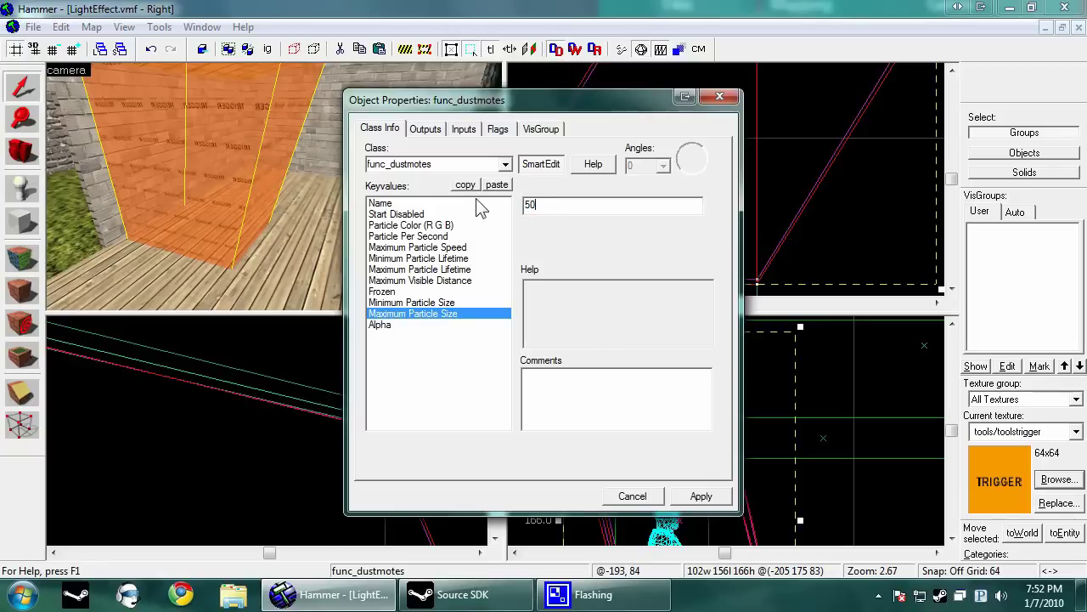
pyautogui.click(705, 496)
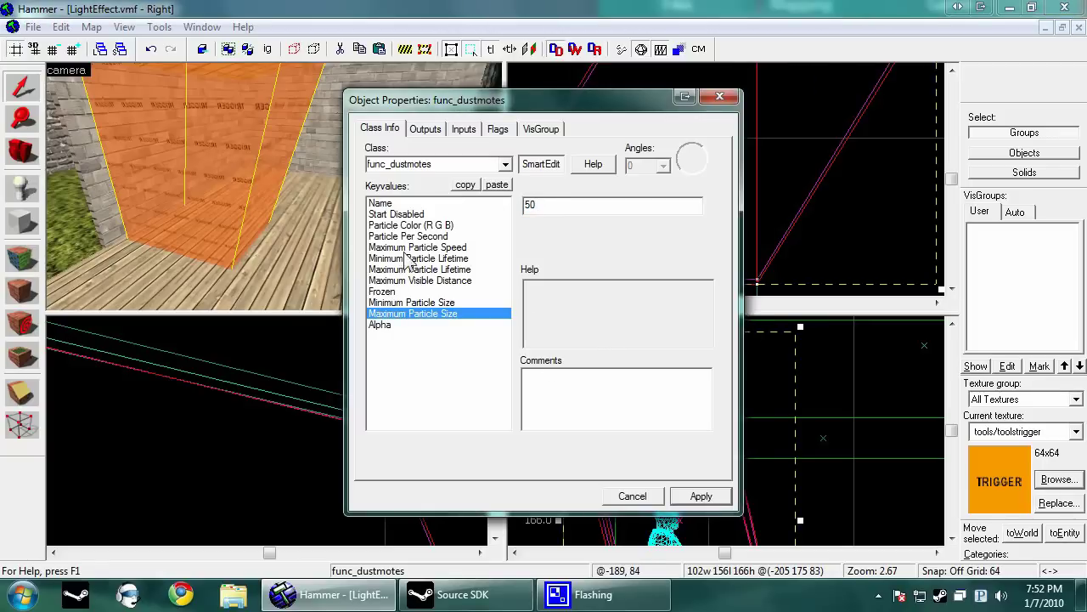
# - Check the dust motes' maximum particle speed and particles per second, and apply their property changes
pyautogui.click(453, 247)
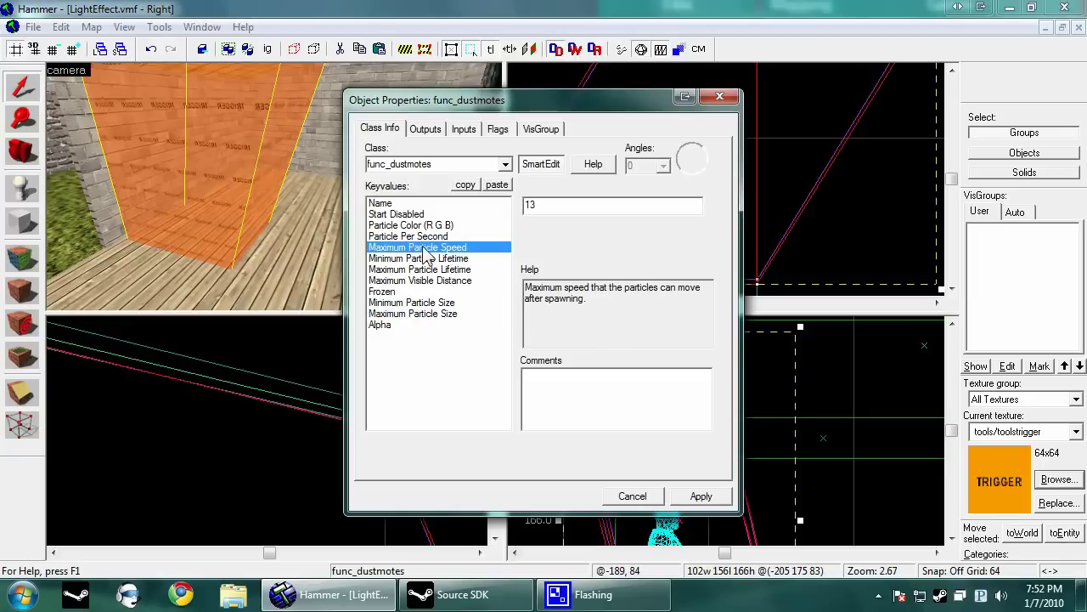
pyautogui.click(407, 236)
pyautogui.click(702, 497)
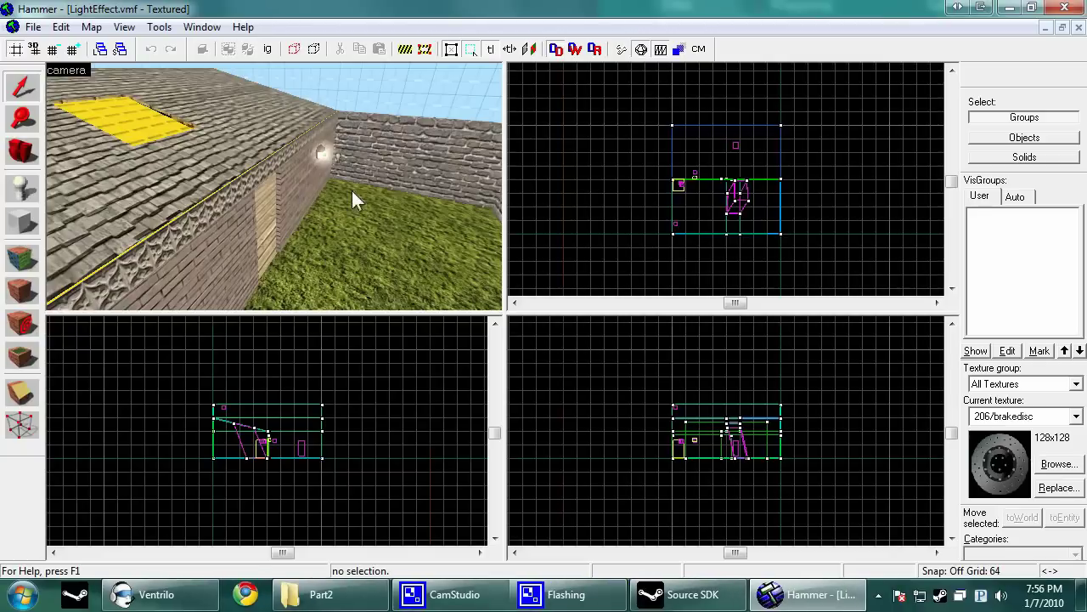
# - Place a new entity on the grass outside the building and change its class to env_sun
pyautogui.press('d')
pyautogui.press('w')
pyautogui.click(22, 189)
pyautogui.click(328, 259)
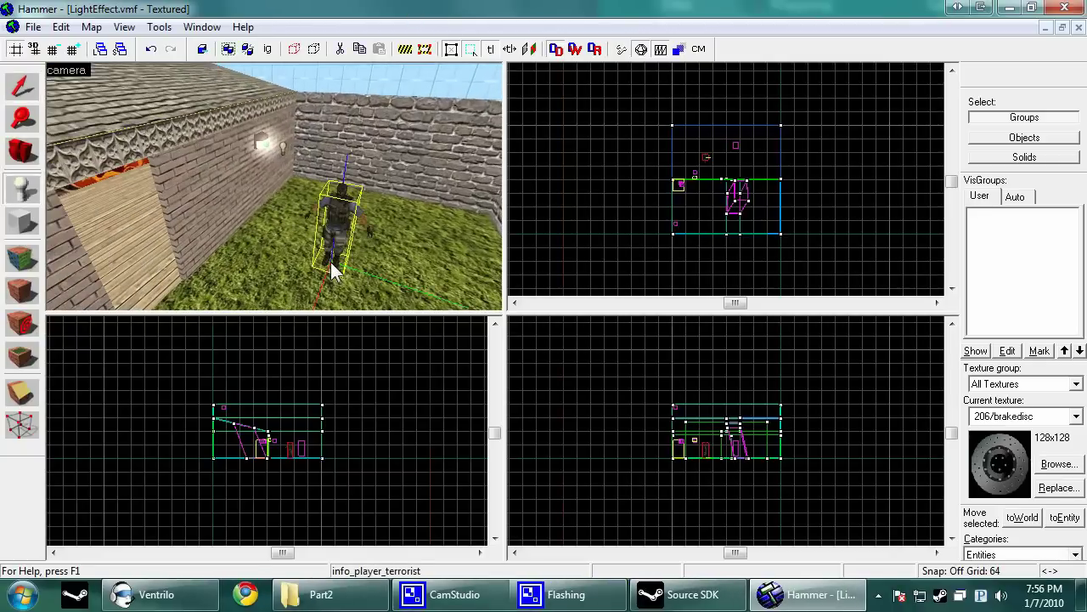
pyautogui.hotkey('alt', 'Return')
pyautogui.hotkey('alt', 'Return')
pyautogui.click(451, 164)
pyautogui.write('env')
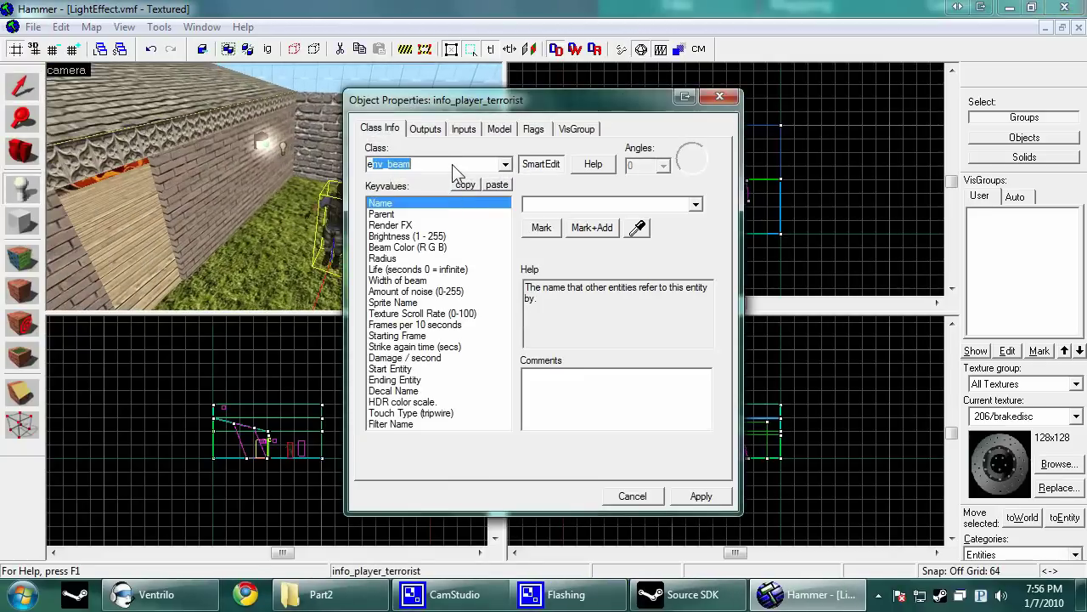
pyautogui.write('_sun')
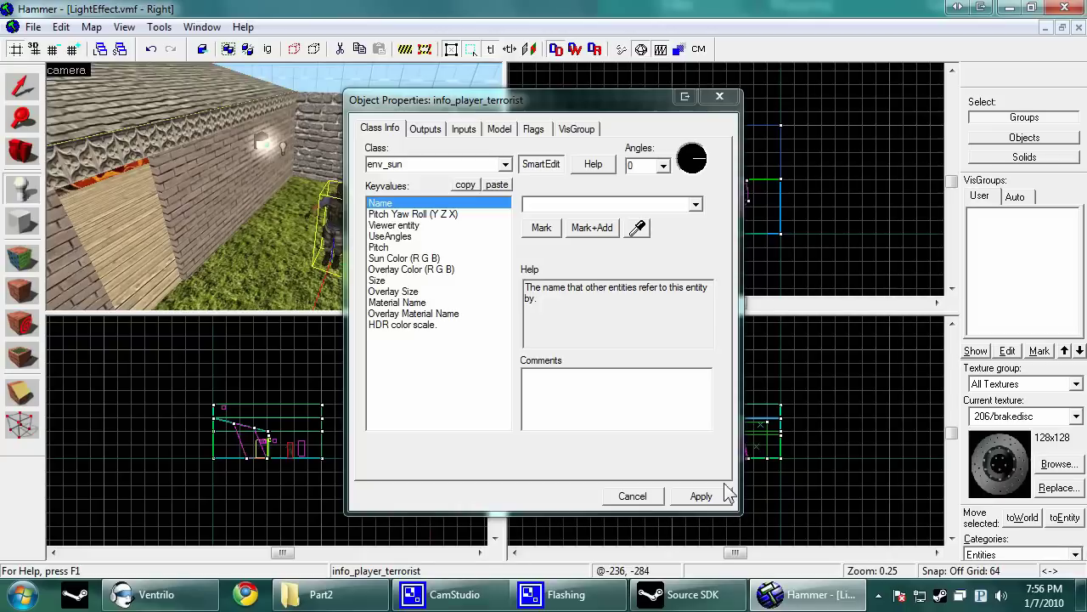
pyautogui.click(701, 496)
pyautogui.click(642, 500)
# - Move the env_sun from the grass up into the sky above the roof, beside the light_environment
pyautogui.press('Delete')
pyautogui.press('z')
pyautogui.press('w')
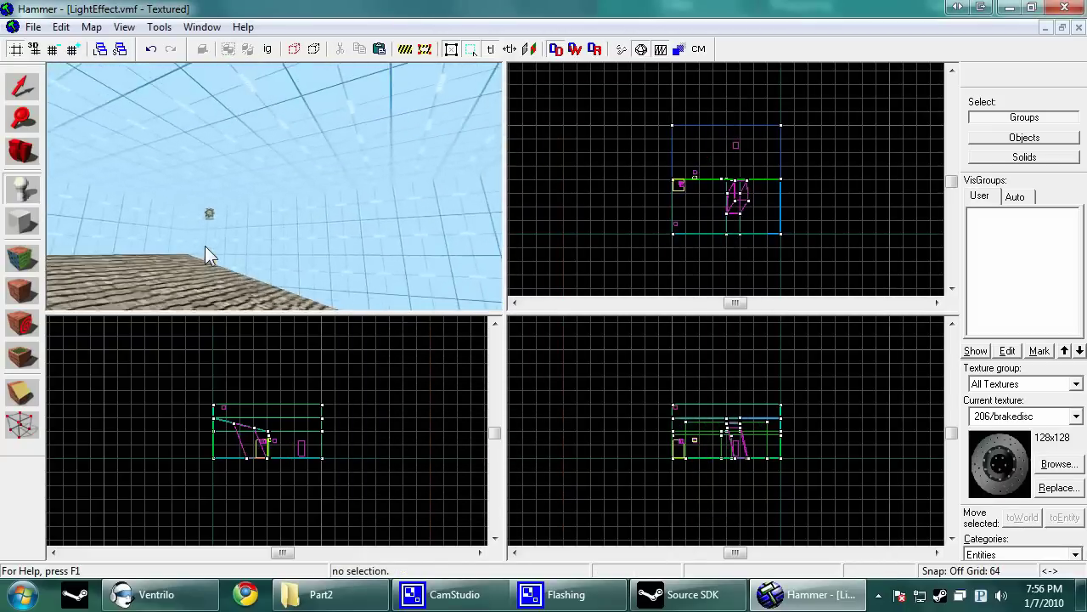
pyautogui.click(234, 237)
pyautogui.press('z')
pyautogui.press('w')
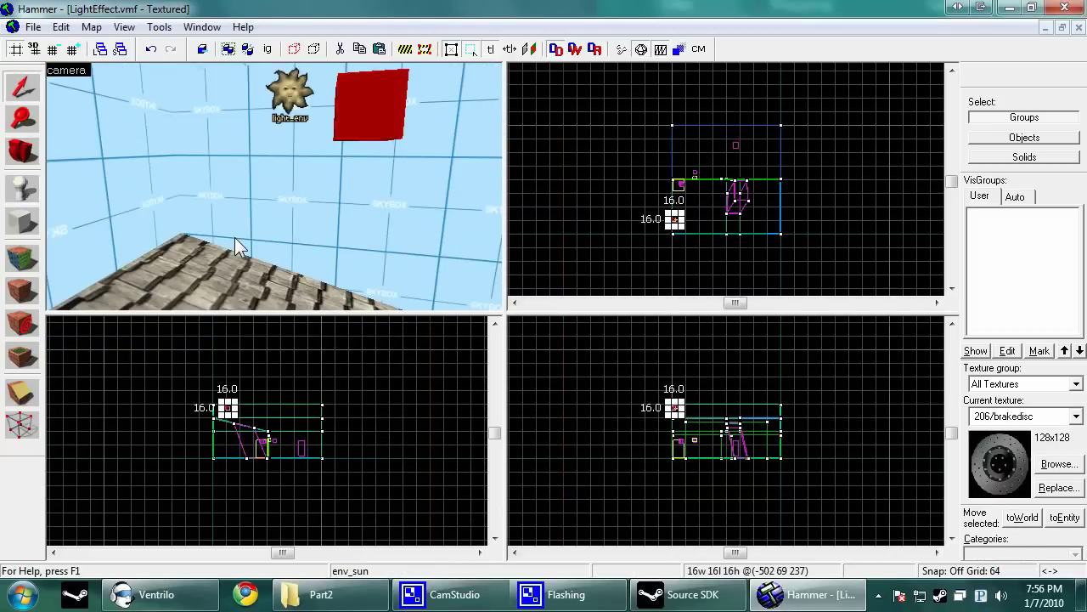
# - Copy the light_environment's Pitch Yaw Roll of -63 31 0 to the env_sun and apply it
pyautogui.press('z')
pyautogui.click(290, 102)
pyautogui.hotkey('alt', 'Return')
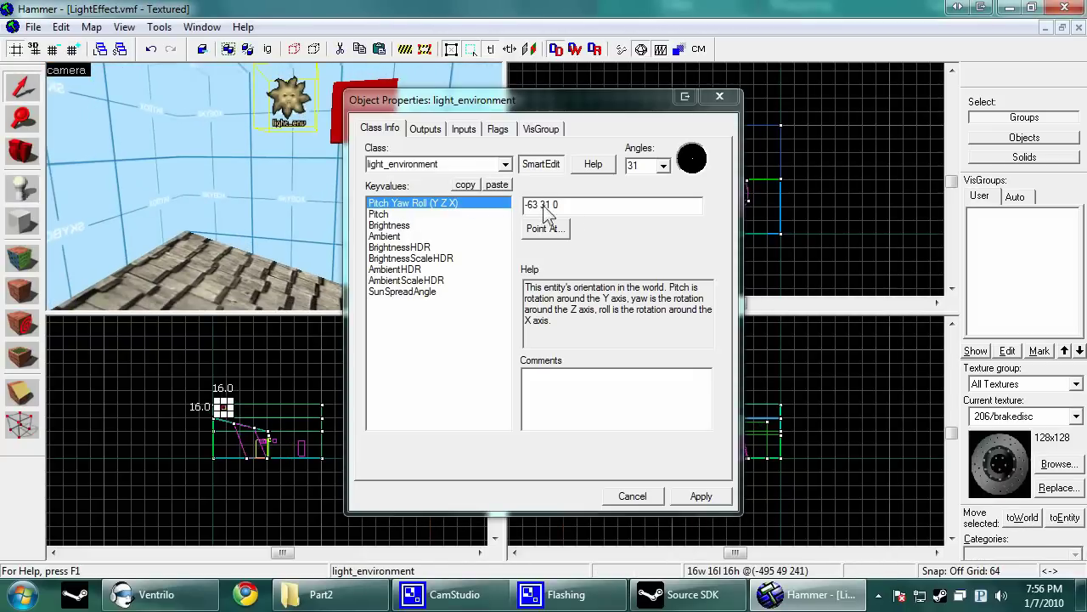
pyautogui.press('d')
pyautogui.click(256, 106)
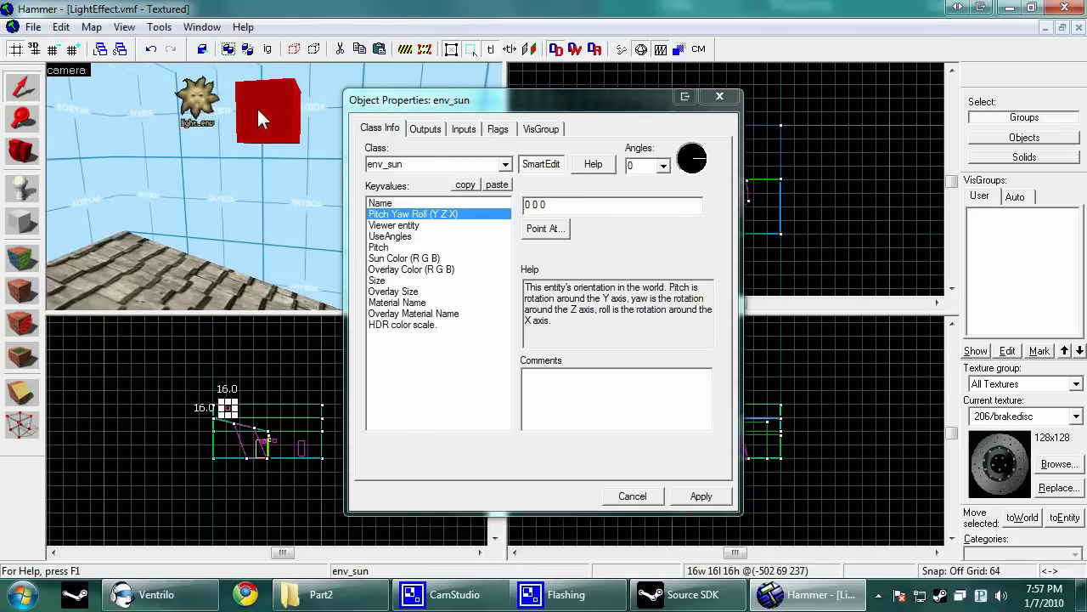
pyautogui.moveTo(561, 206); pyautogui.dragTo(513, 212)
pyautogui.write('-63 31 0')
pyautogui.click(697, 493)
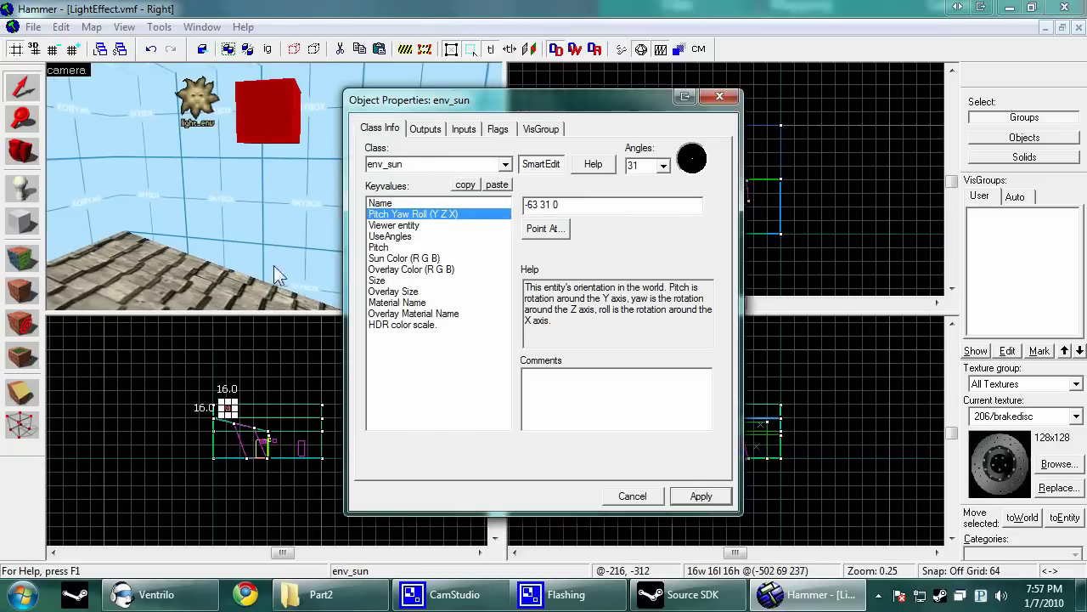
# - Set the env_sun's UseAngles property to Yes and apply it
pyautogui.click(389, 236)
pyautogui.click(695, 204)
pyautogui.click(544, 233)
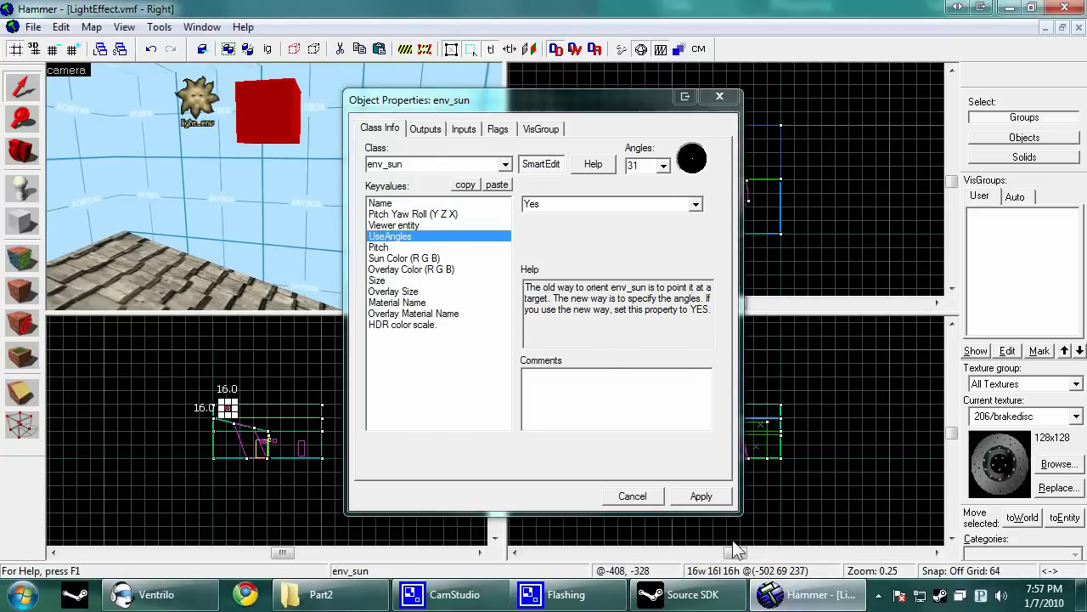
pyautogui.click(705, 497)
# - Review the env_sun's color, name, angle, viewer entity, UseAngles and pitch properties
pyautogui.click(425, 258)
pyautogui.click(424, 269)
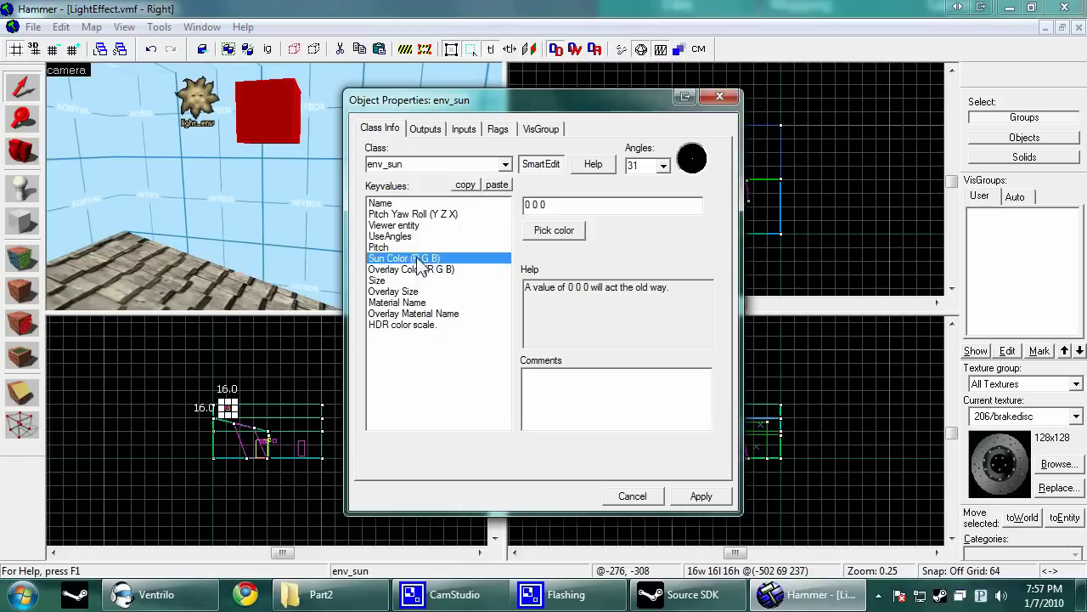
pyautogui.click(397, 213)
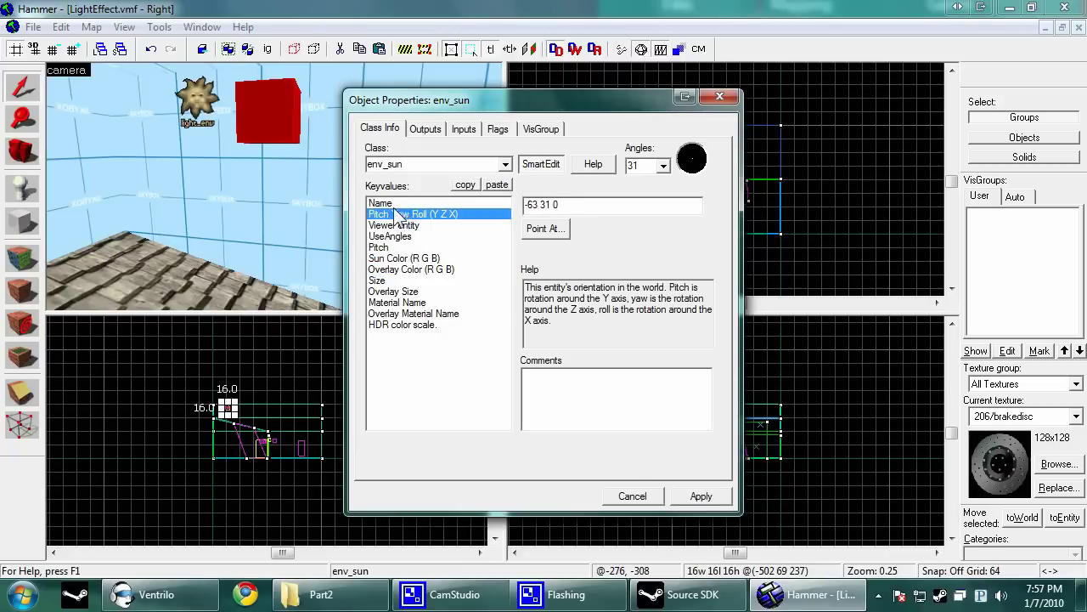
pyautogui.click(398, 204)
pyautogui.click(399, 213)
pyautogui.click(405, 225)
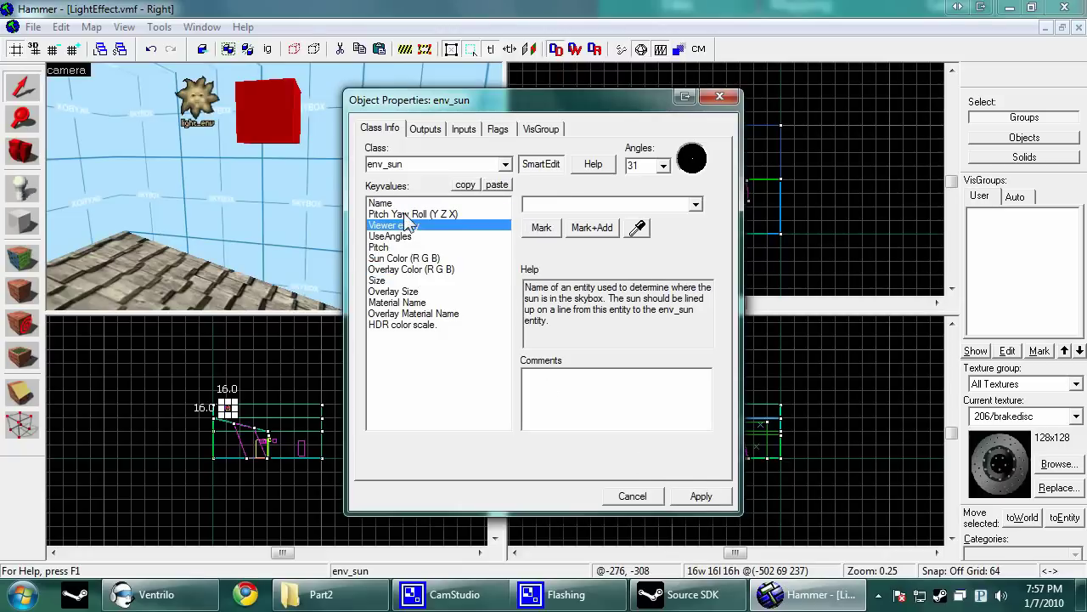
pyautogui.click(391, 237)
pyautogui.click(393, 247)
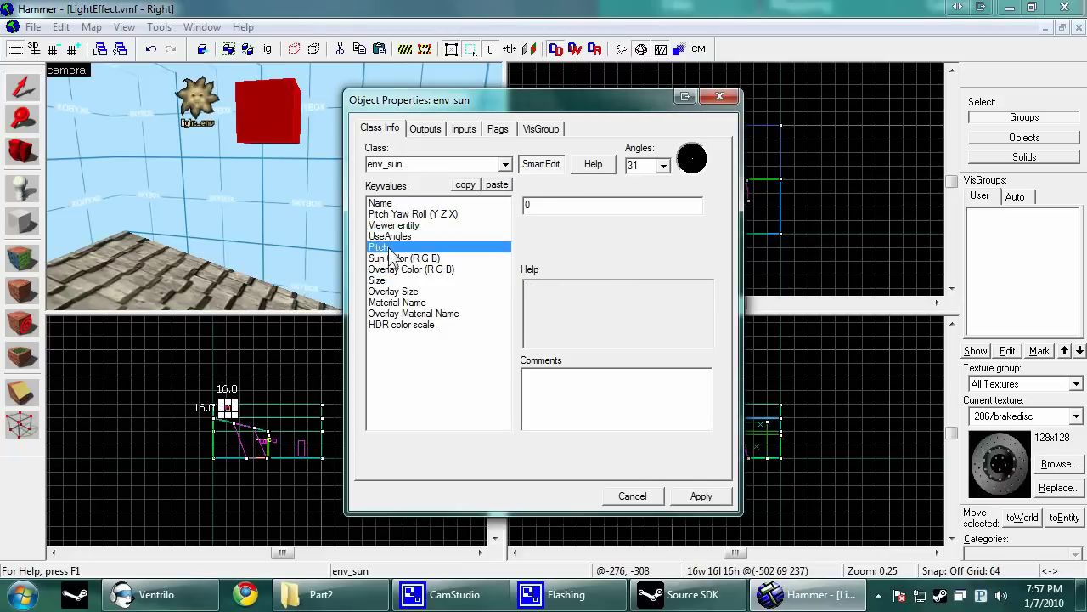
pyautogui.click(406, 214)
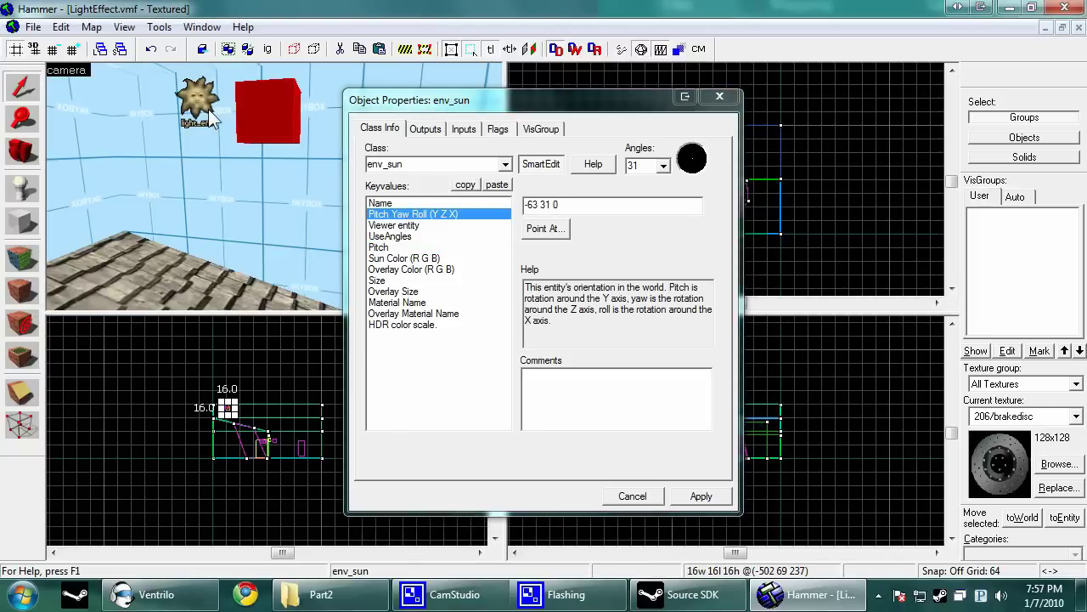
# - Replace the env_sun's Pitch to match the light_environment's pitch, apply it and close the properties
pyautogui.click(202, 110)
pyautogui.click(393, 214)
pyautogui.click(257, 118)
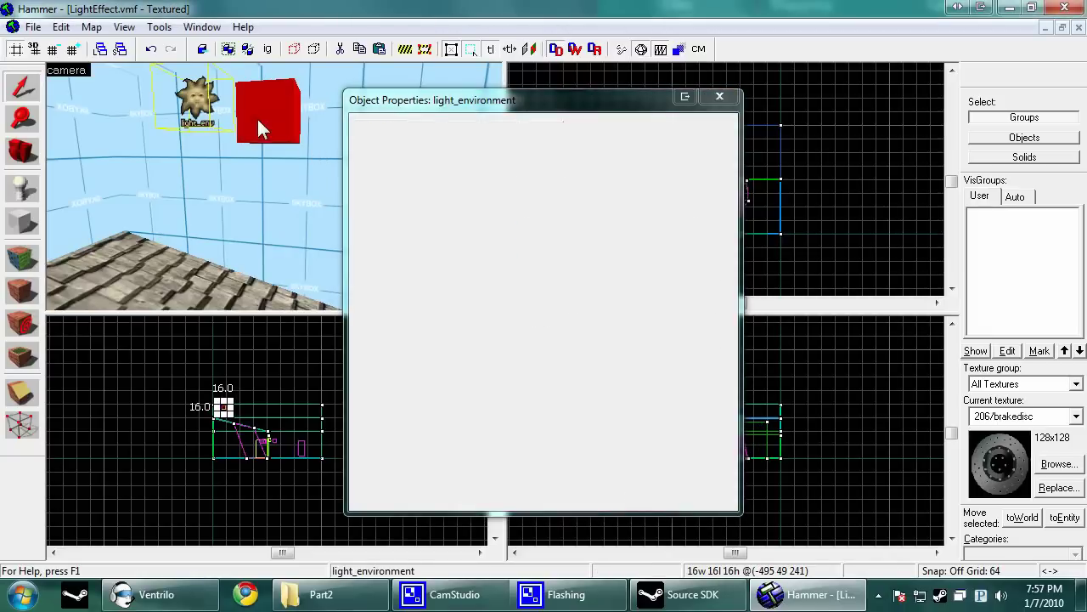
pyautogui.moveTo(541, 205); pyautogui.dragTo(507, 199)
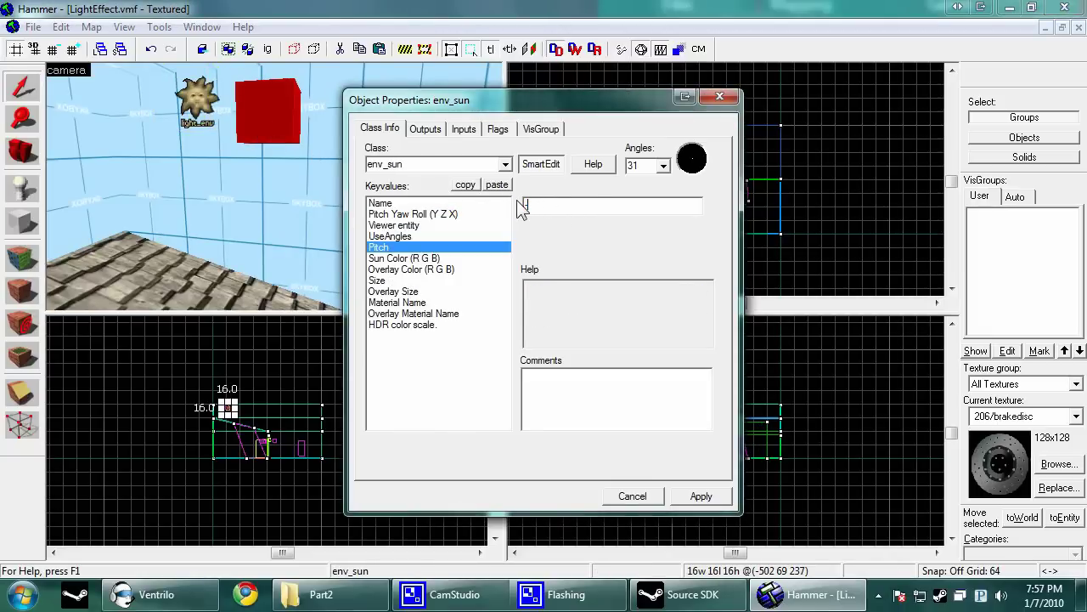
pyautogui.click(701, 495)
pyautogui.click(633, 495)
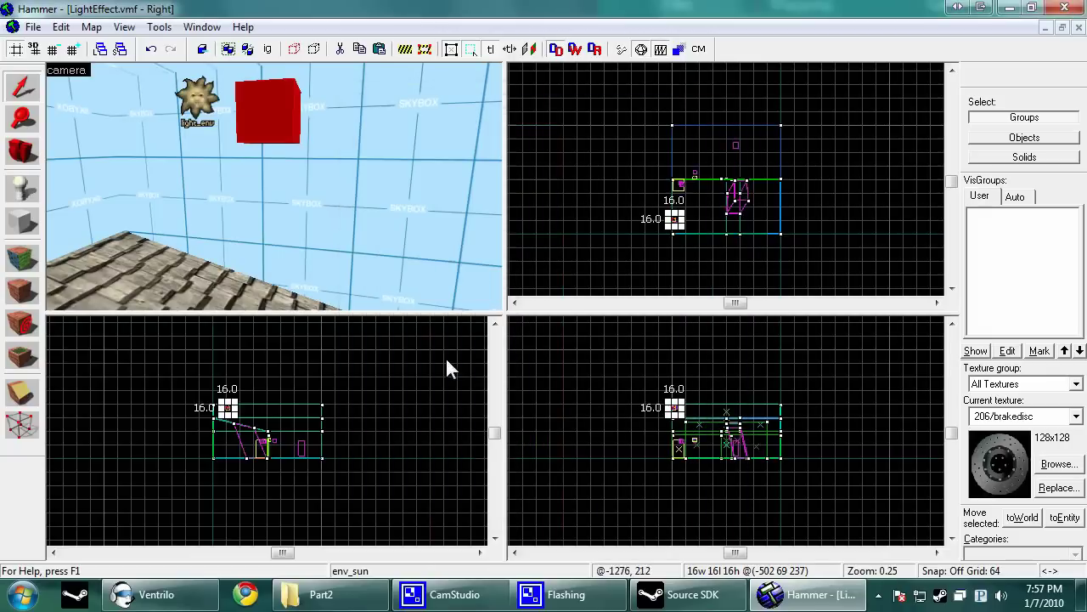
# - Place a new entity in the sky beside the env_sun and change its class to shadow_control
pyautogui.press('s')
pyautogui.press('a')
pyautogui.click(22, 189)
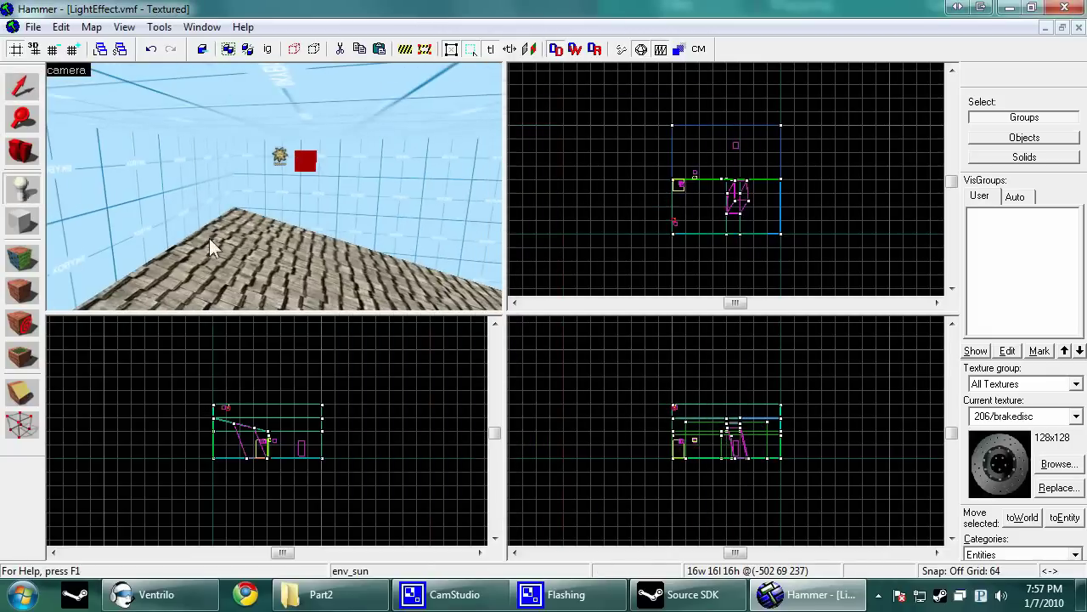
pyautogui.click(316, 260)
pyautogui.hotkey('alt', 'Return')
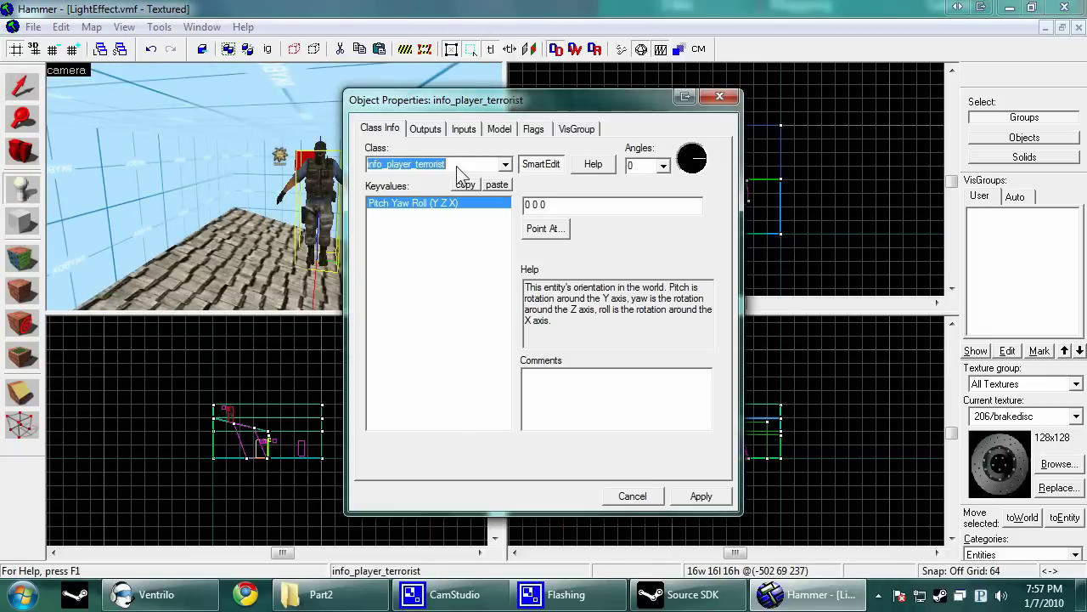
pyautogui.write('shadow_control')
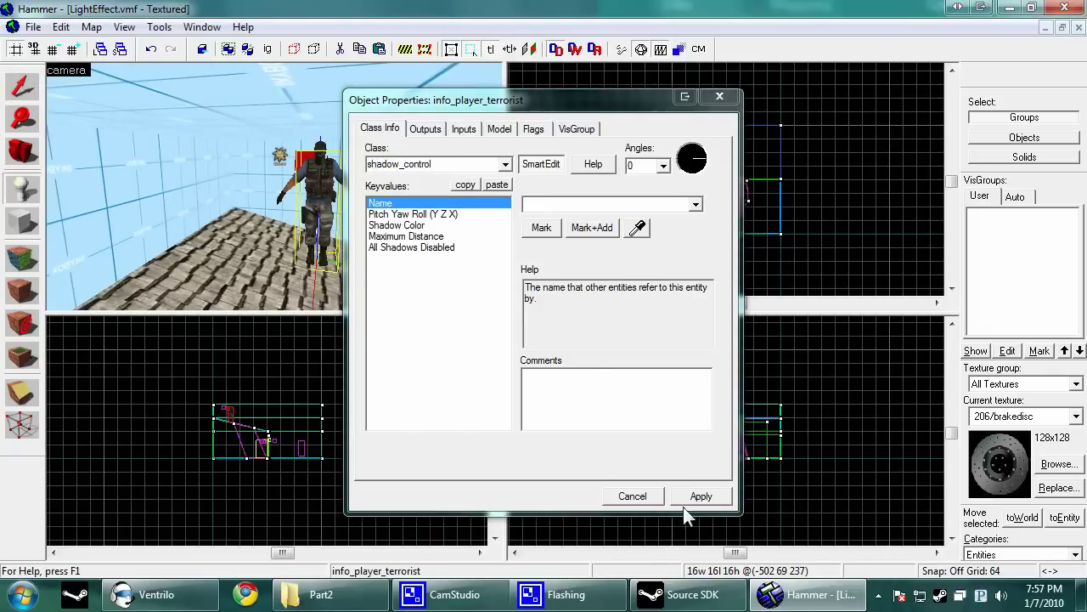
pyautogui.click(680, 499)
pyautogui.click(660, 494)
pyautogui.hotkey('ctrl', 'x')
pyautogui.hotkey('ctrl', 'v')
# - Set the shadow_control's Pitch Yaw Roll to -63 31 0, apply it, close the properties and deselect the entity
pyautogui.press('w')
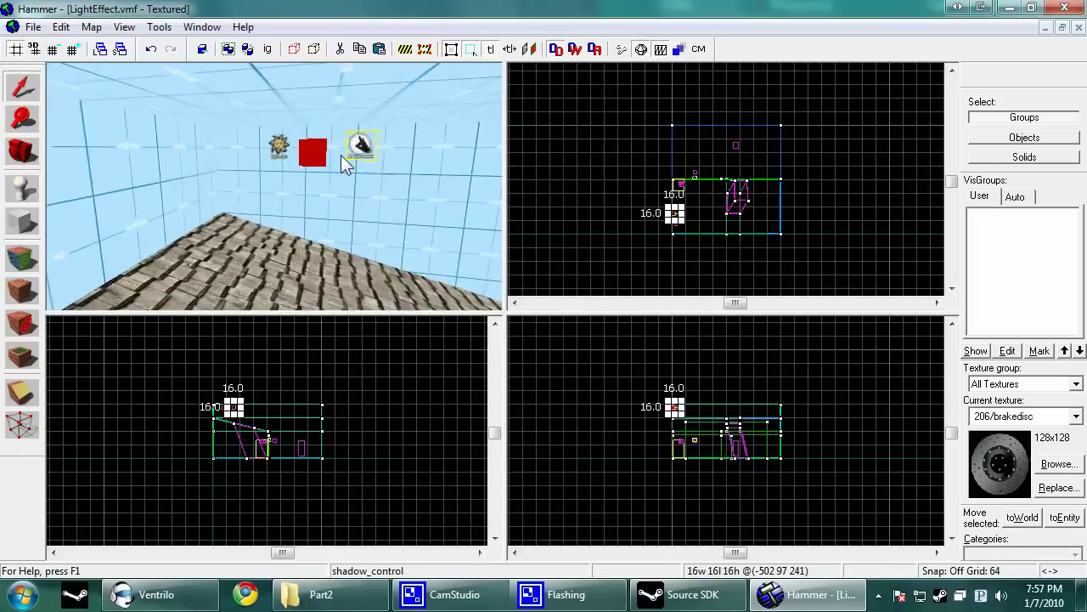
pyautogui.press('d')
pyautogui.hotkey('alt', 'Return')
pyautogui.click(508, 214)
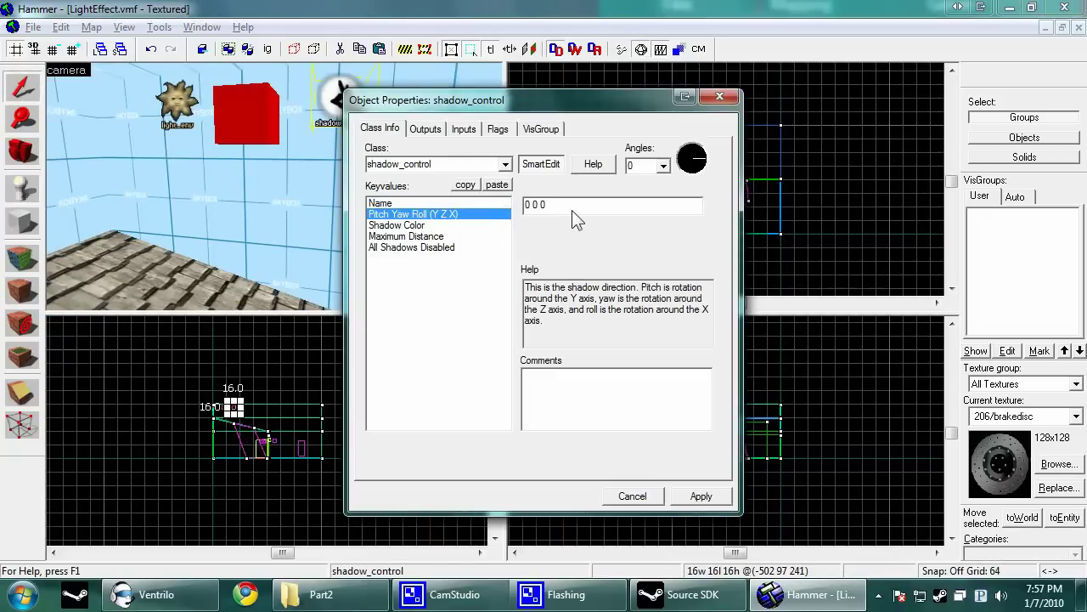
pyautogui.rightClick(528, 206)
pyautogui.click(584, 286)
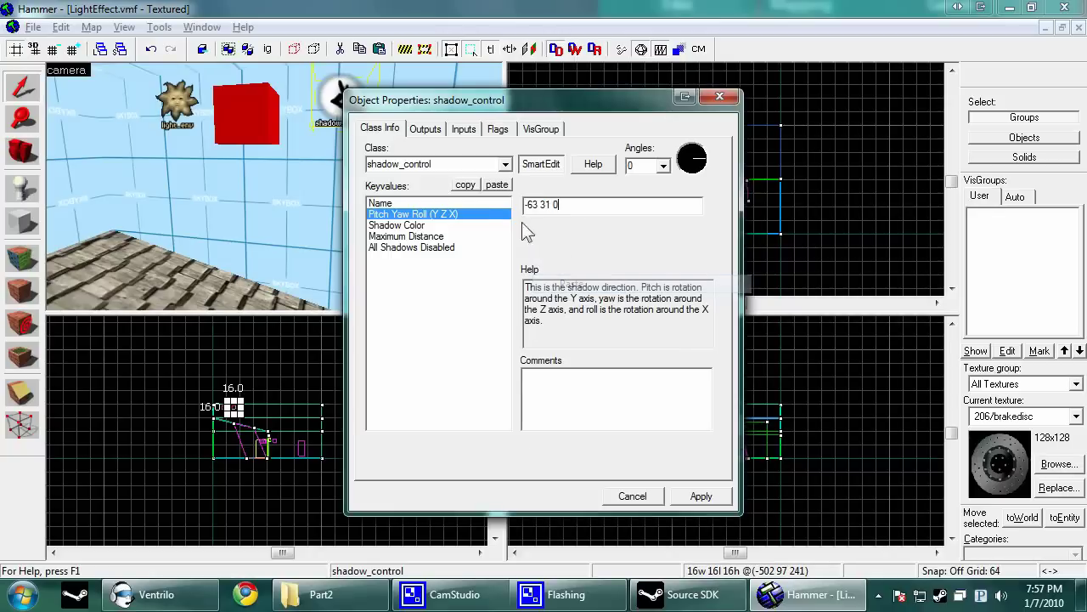
pyautogui.click(695, 498)
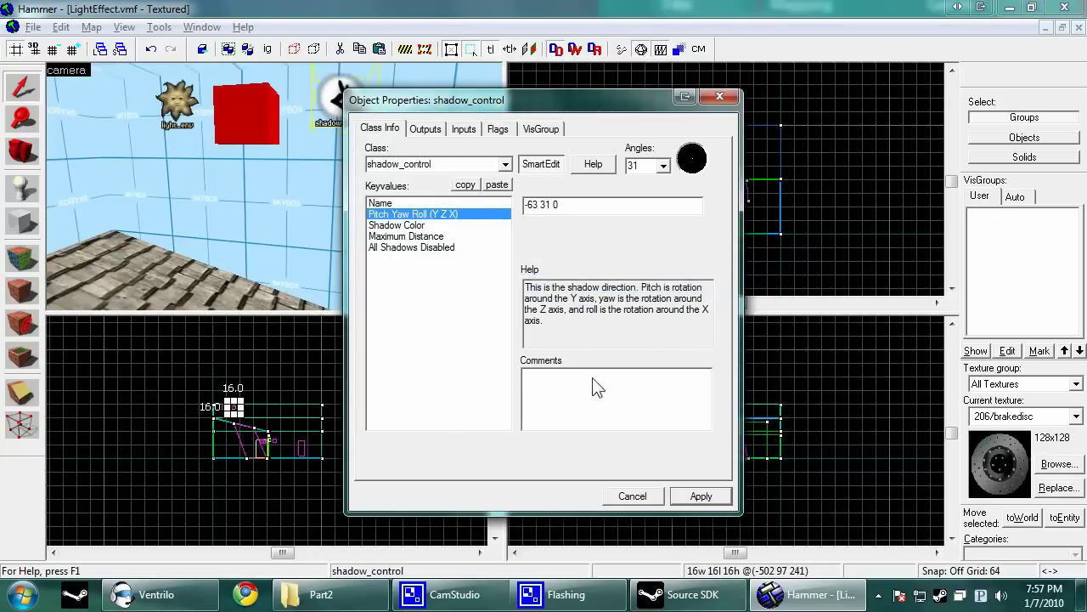
pyautogui.click(526, 205)
pyautogui.click(701, 496)
pyautogui.click(659, 497)
pyautogui.click(848, 371)
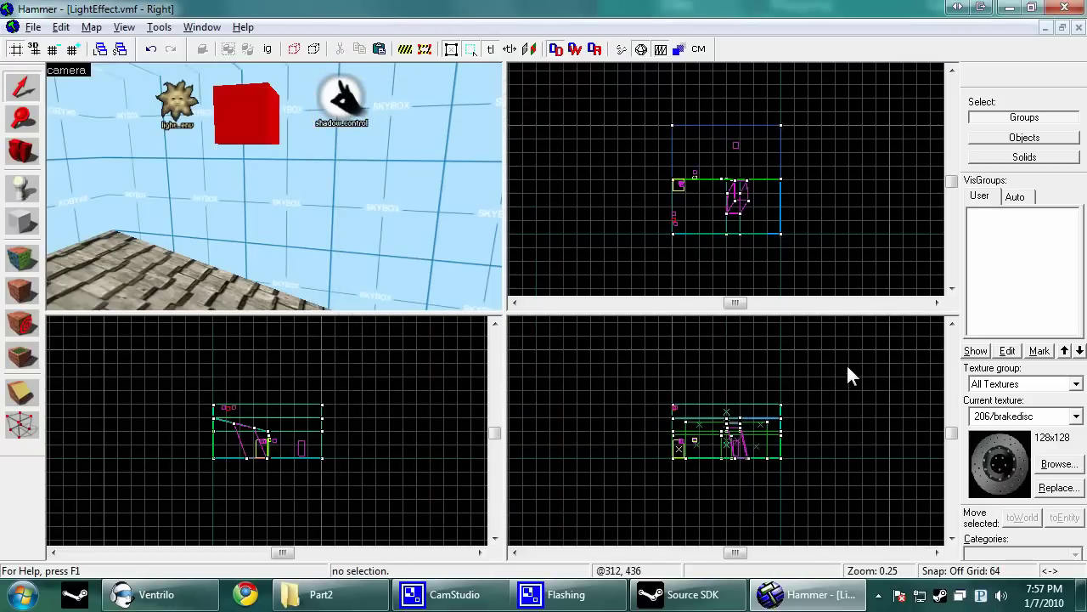